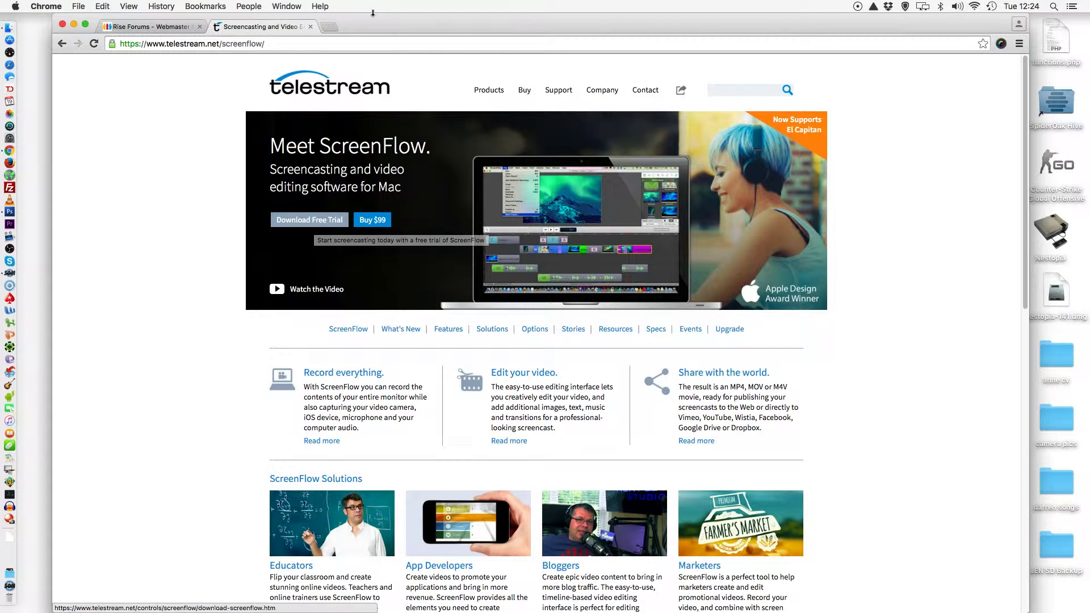
Search the web for "screenflow bundle" in a new tab, read the Cult of Mac deal article, and close it
left_click(329, 26)
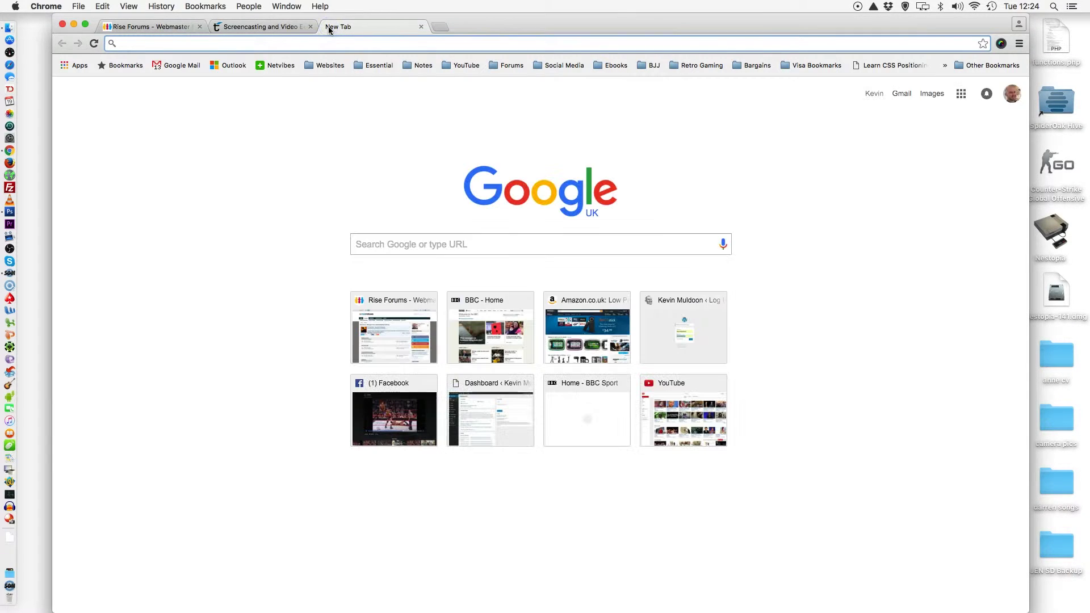
type("screenflow bundle")
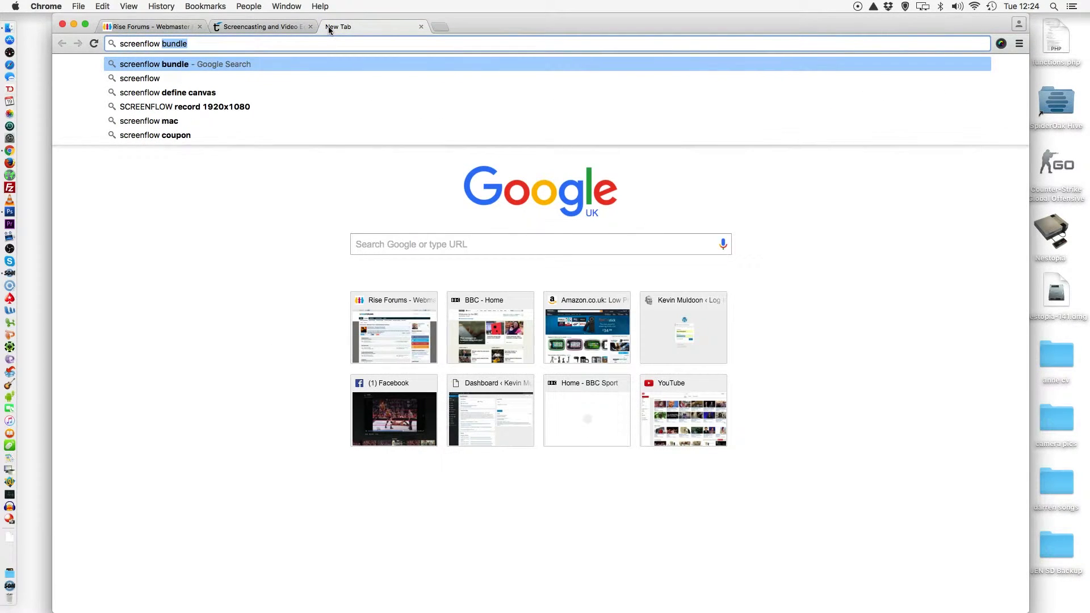
key("Return")
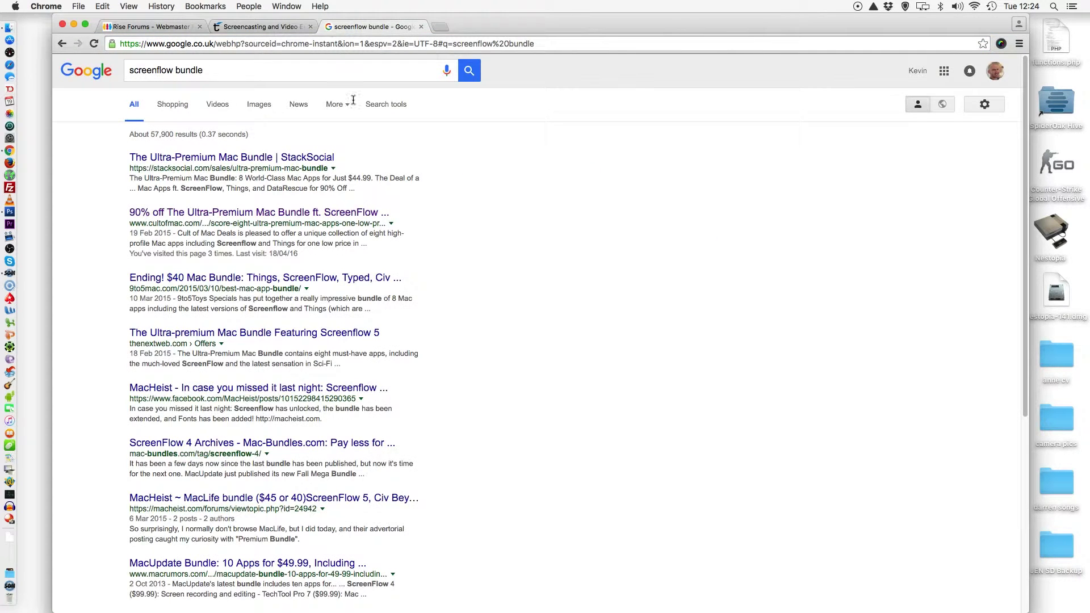
left_click(336, 213)
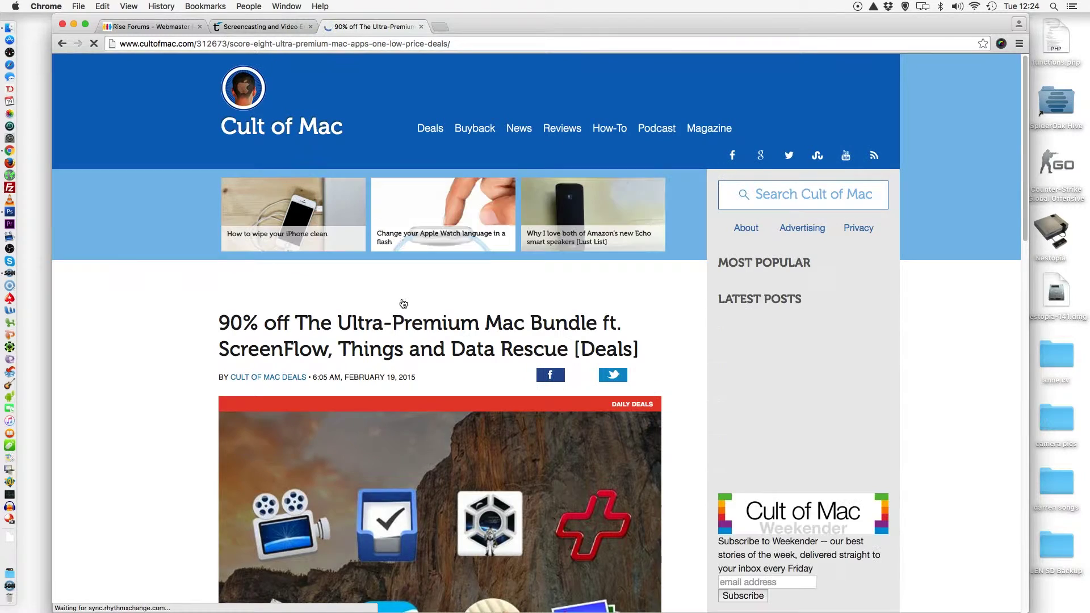
scroll(409, 355, "down", 10)
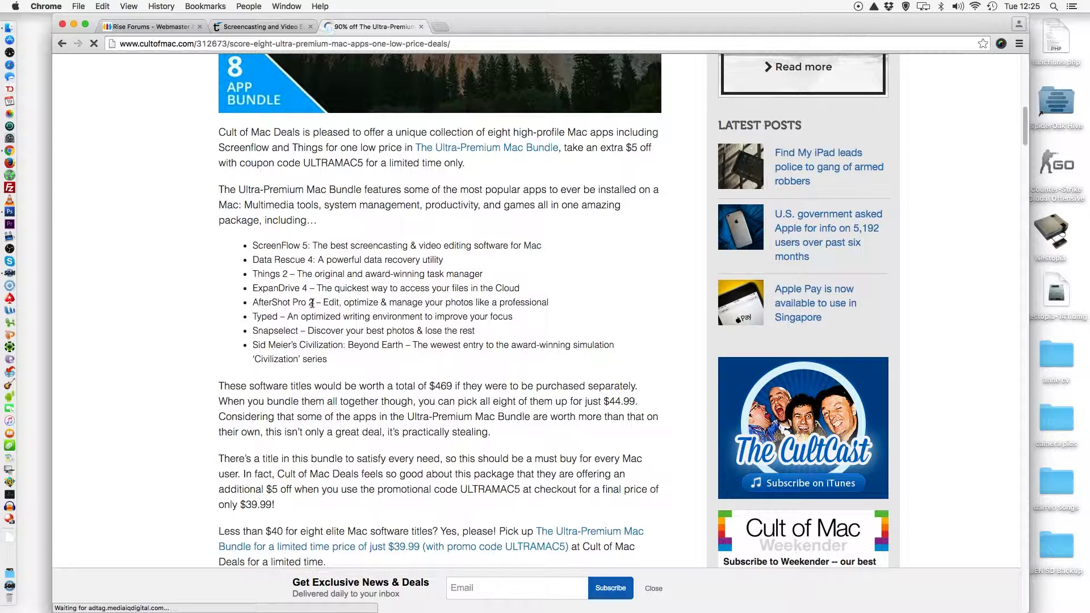
scroll(341, 358, "up", 10)
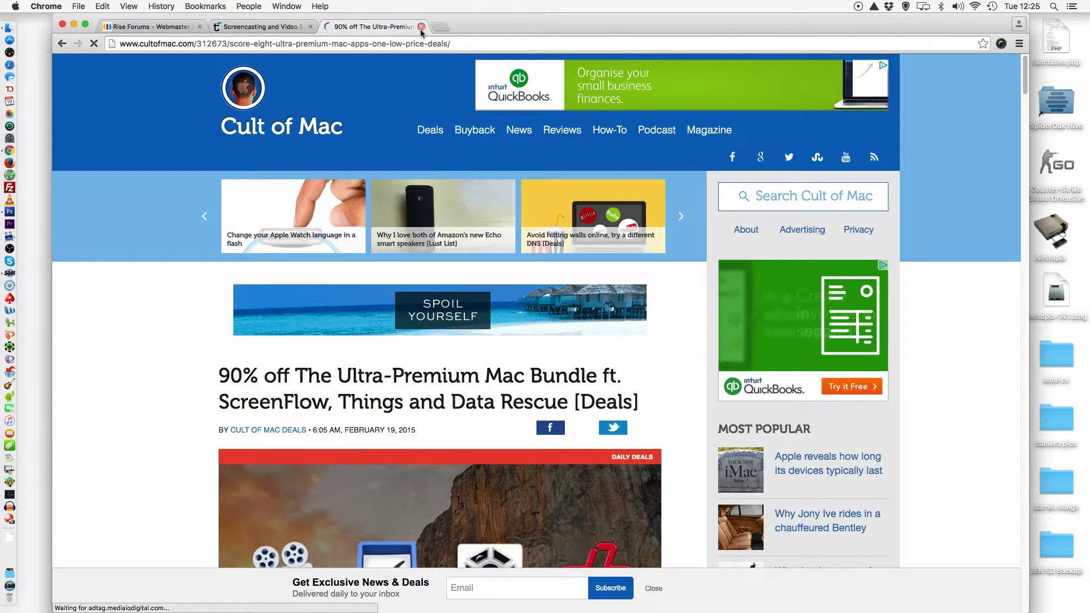
key("super+w")
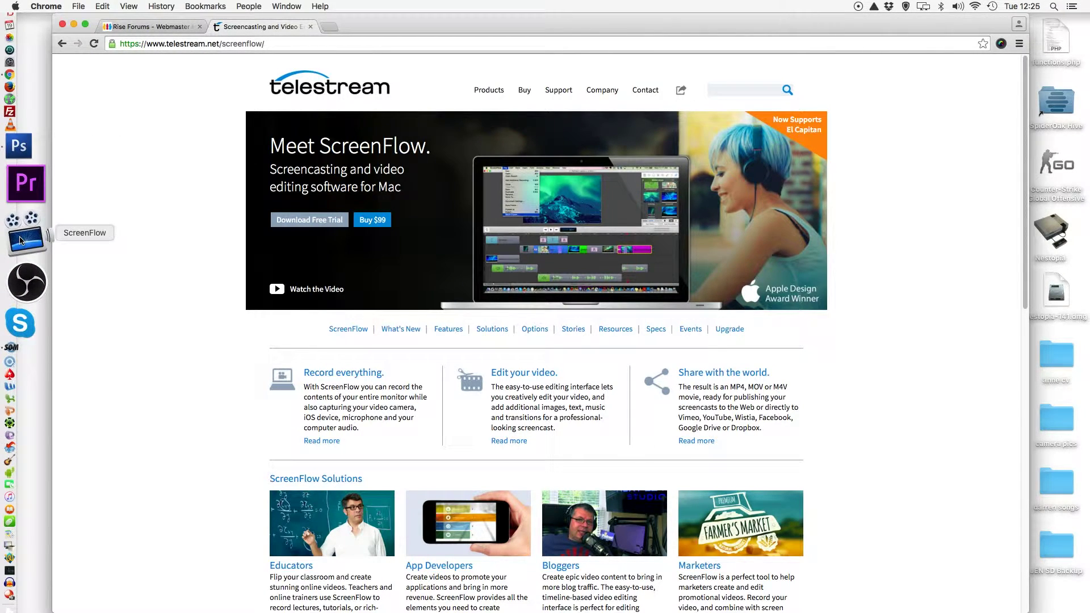
Switch to ScreenFlow and reposition its start window near the upper edge of the desktop, showing the Welcome section
left_click(21, 240)
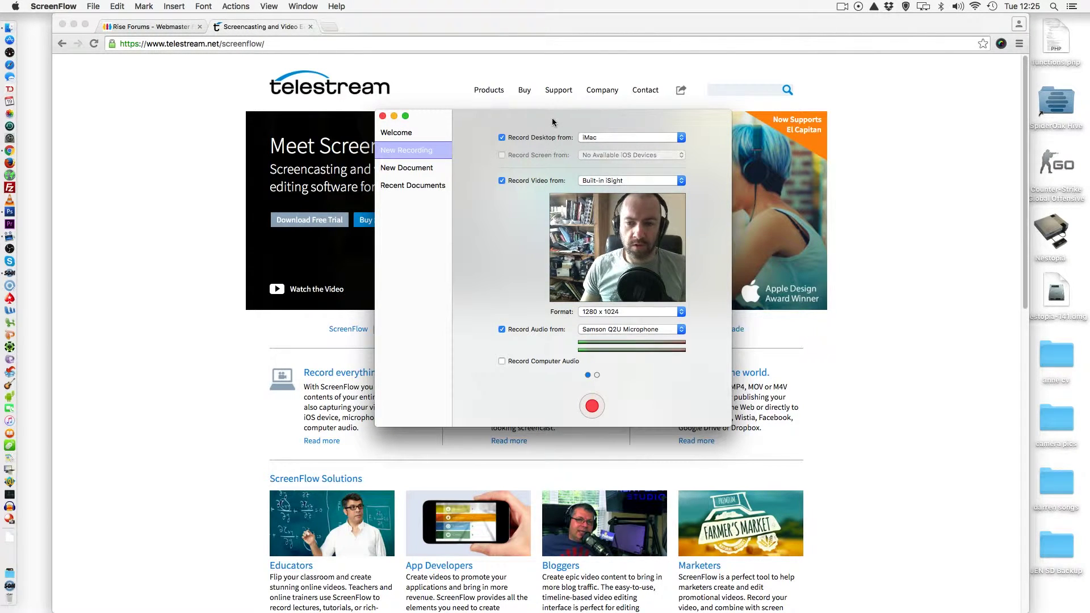
left_click_drag(552, 119, 476, 17)
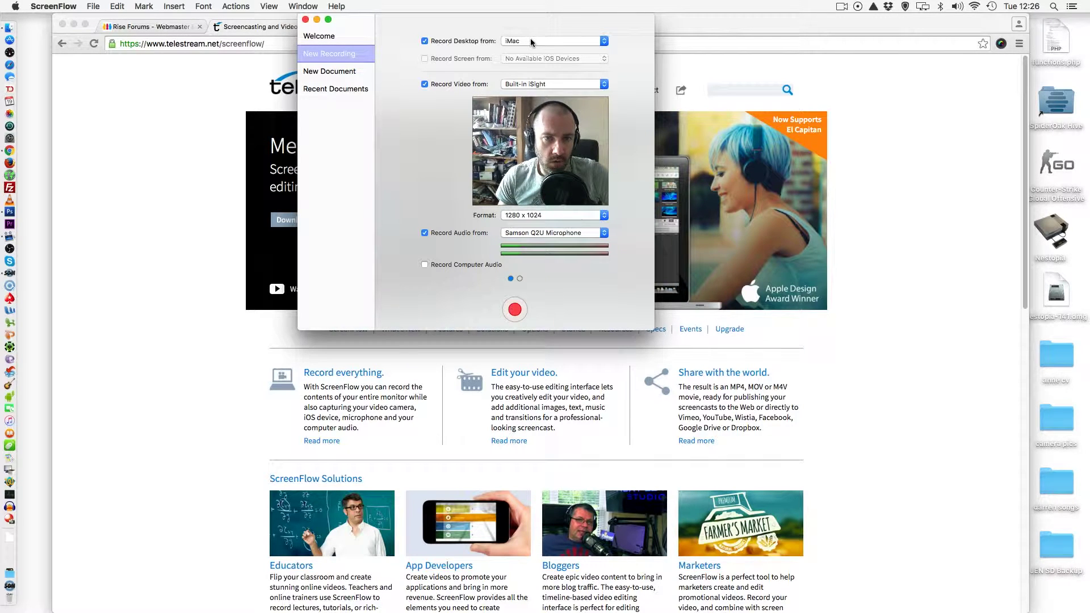
left_click(318, 37)
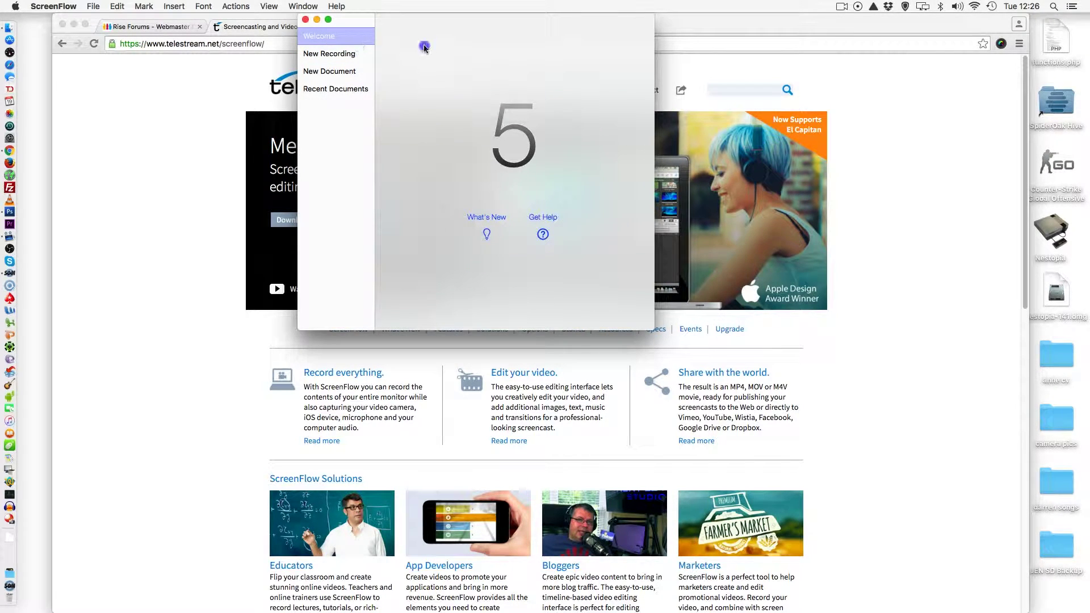
left_click_drag(359, 26, 367, 46)
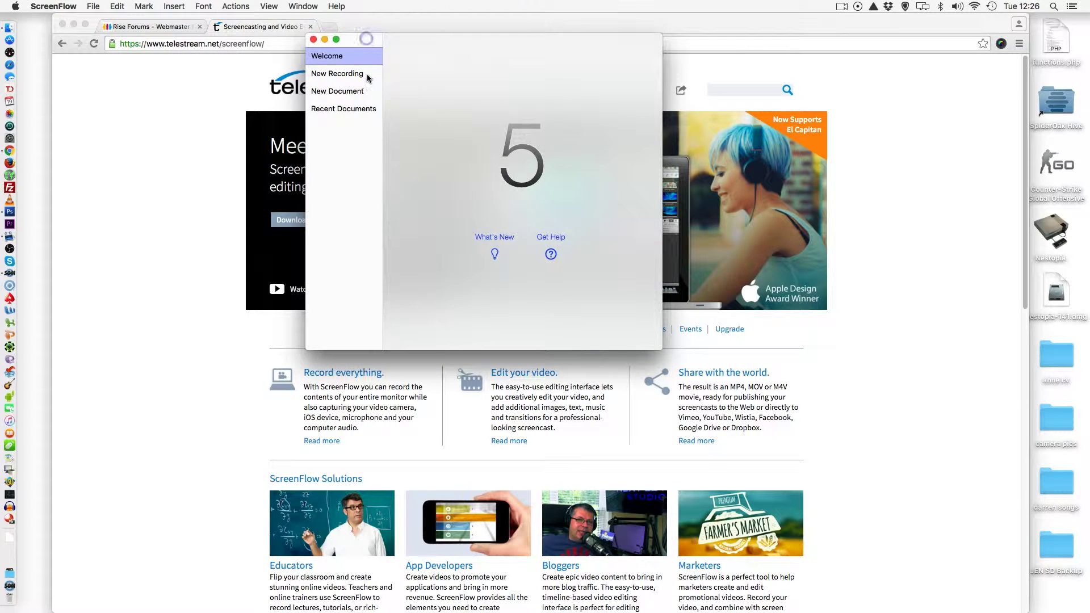
Look through the New Document and Recent Documents sections and return to the New Recording settings
left_click(370, 73)
left_click(356, 98)
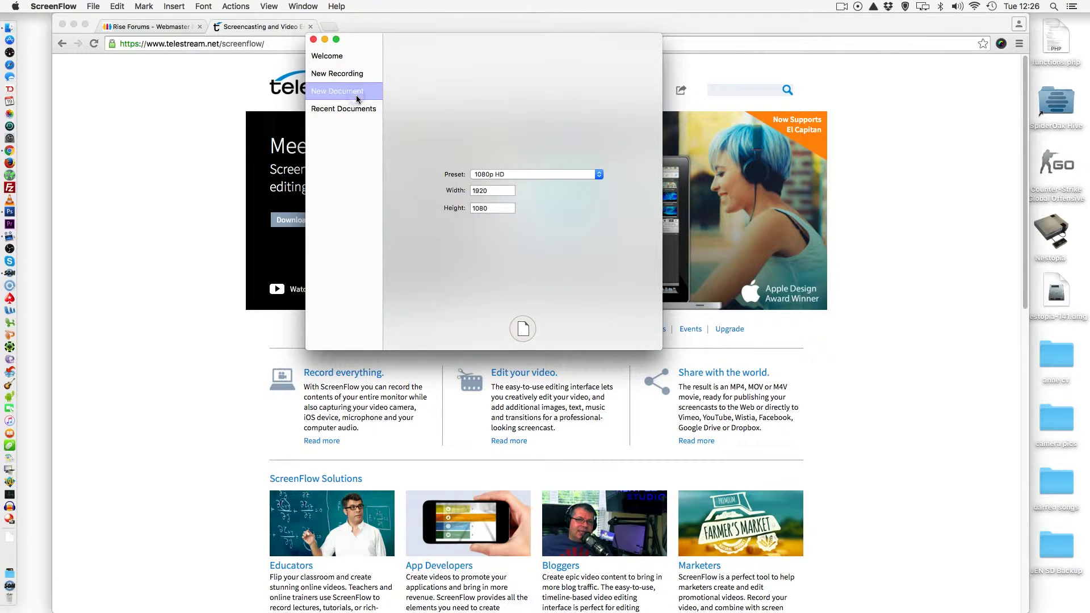
left_click(352, 111)
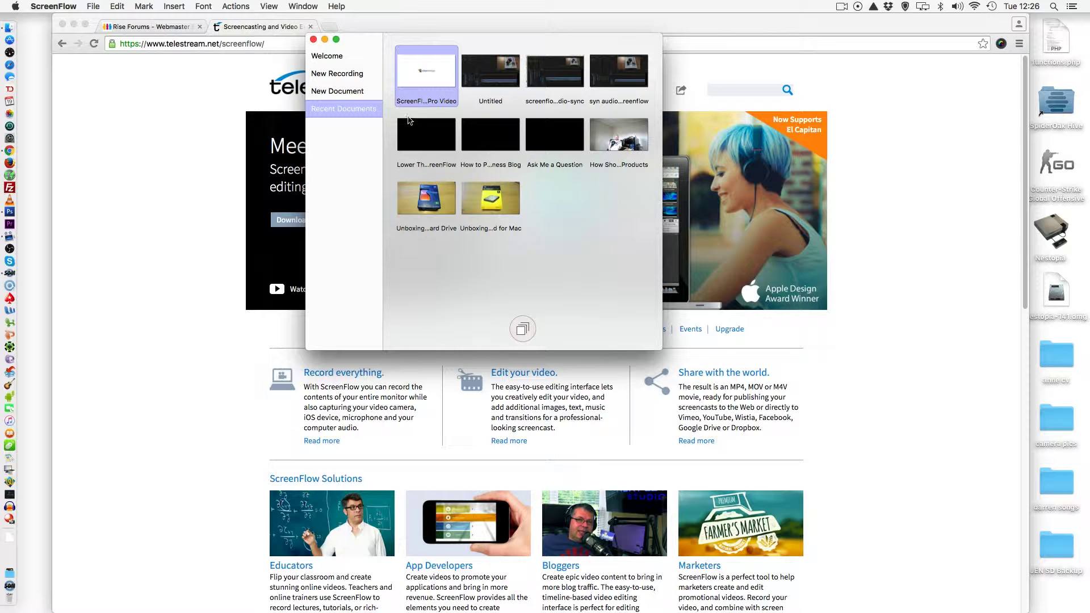
left_click(365, 95)
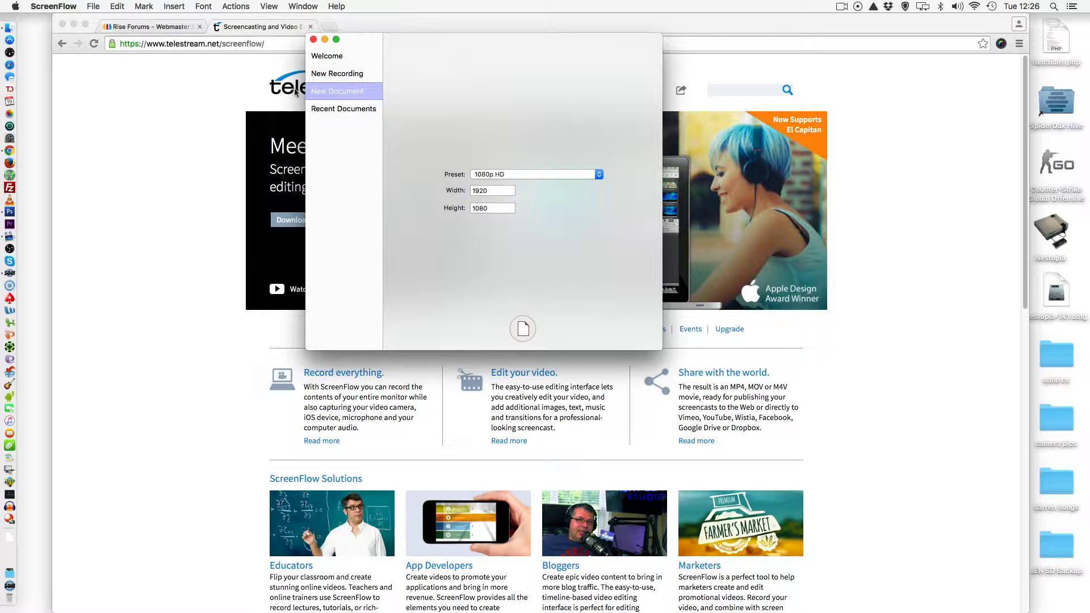
left_click(335, 76)
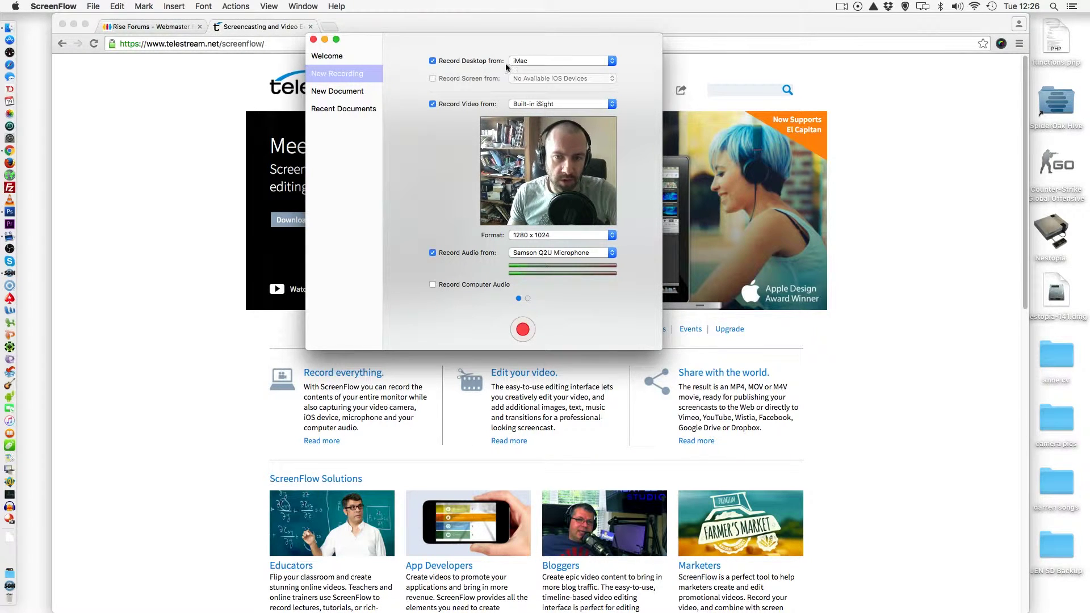
Check the available desktop recording sources, switching from iMac to 2369M and back to iMac
left_click(537, 60)
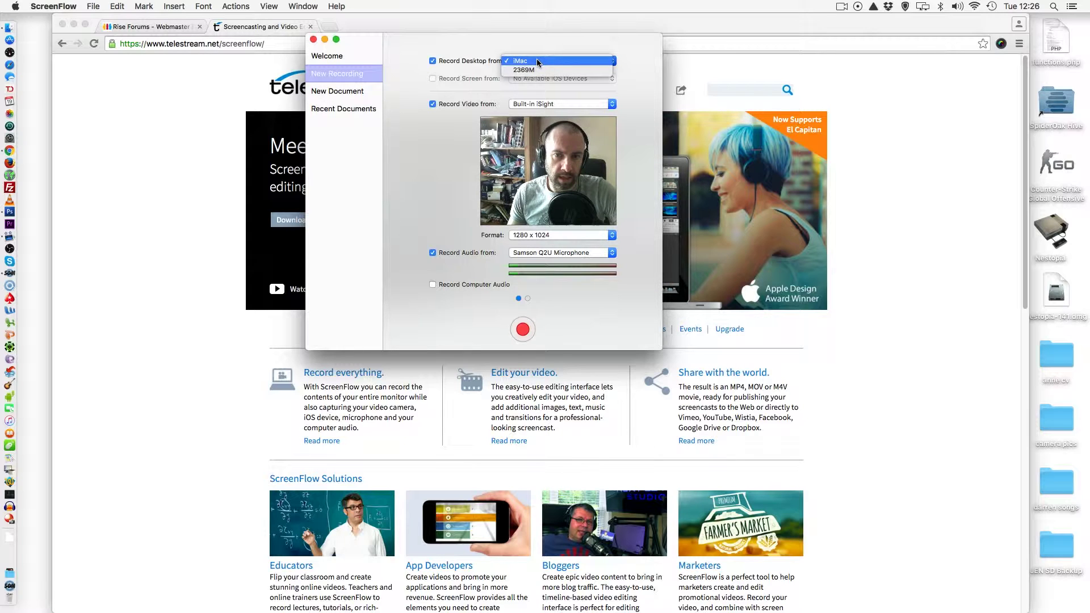
left_click(537, 61)
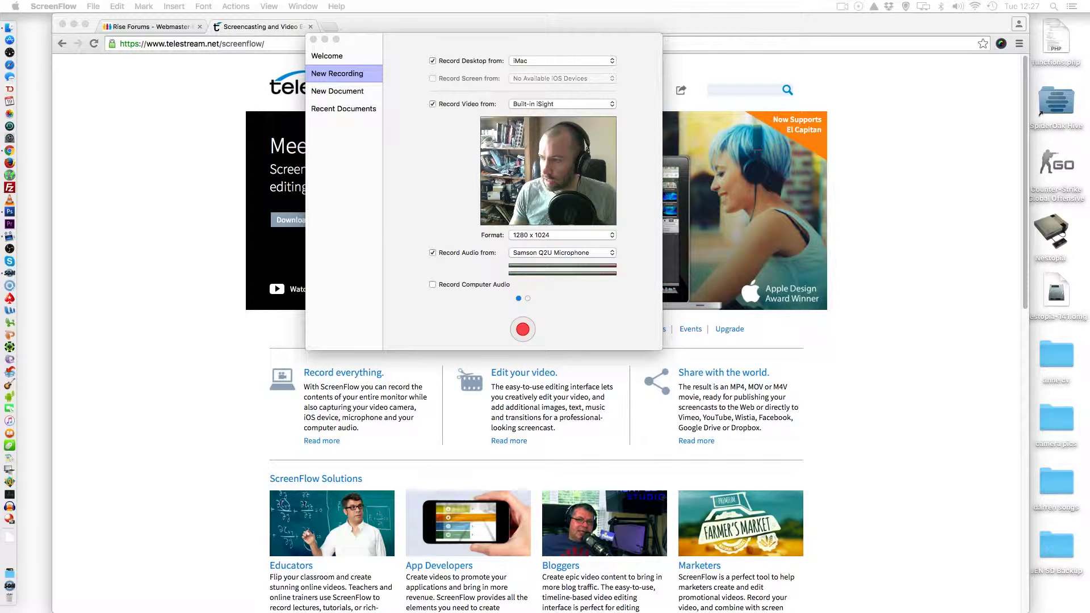
left_click(566, 64)
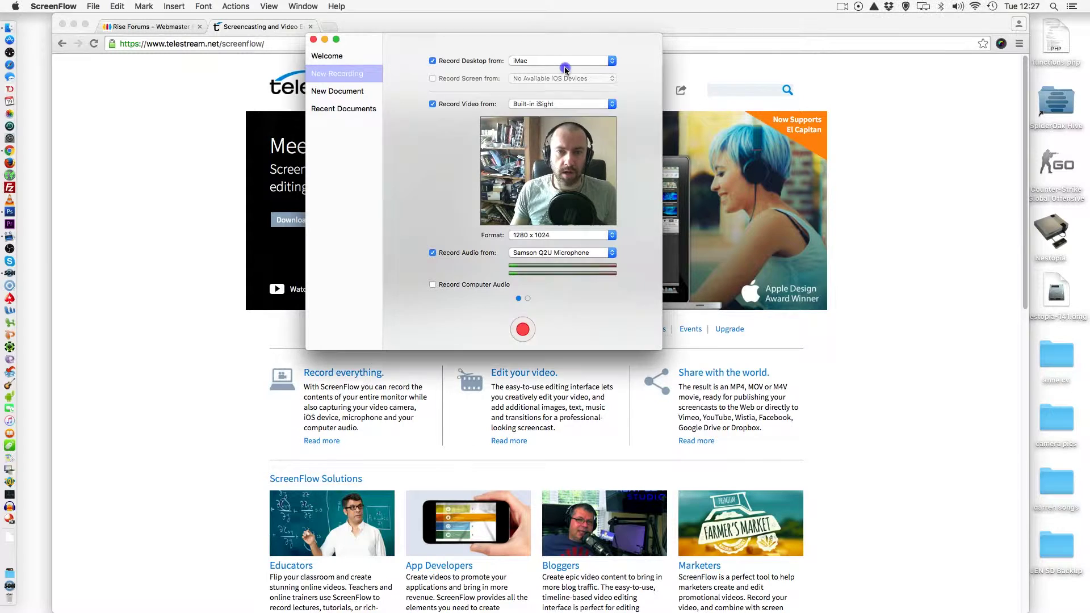
left_click(565, 64)
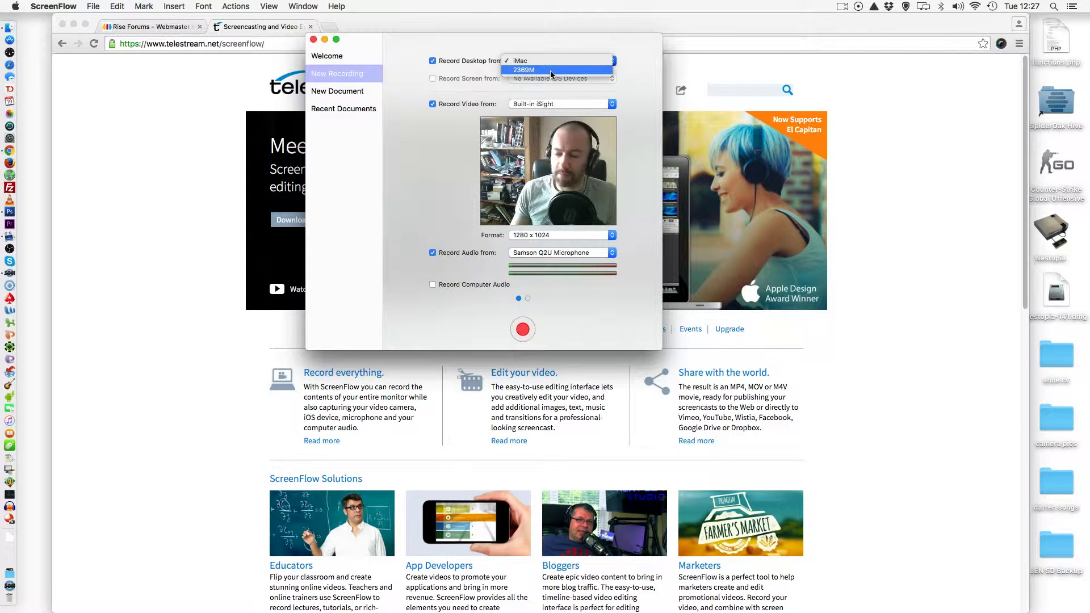
left_click(550, 70)
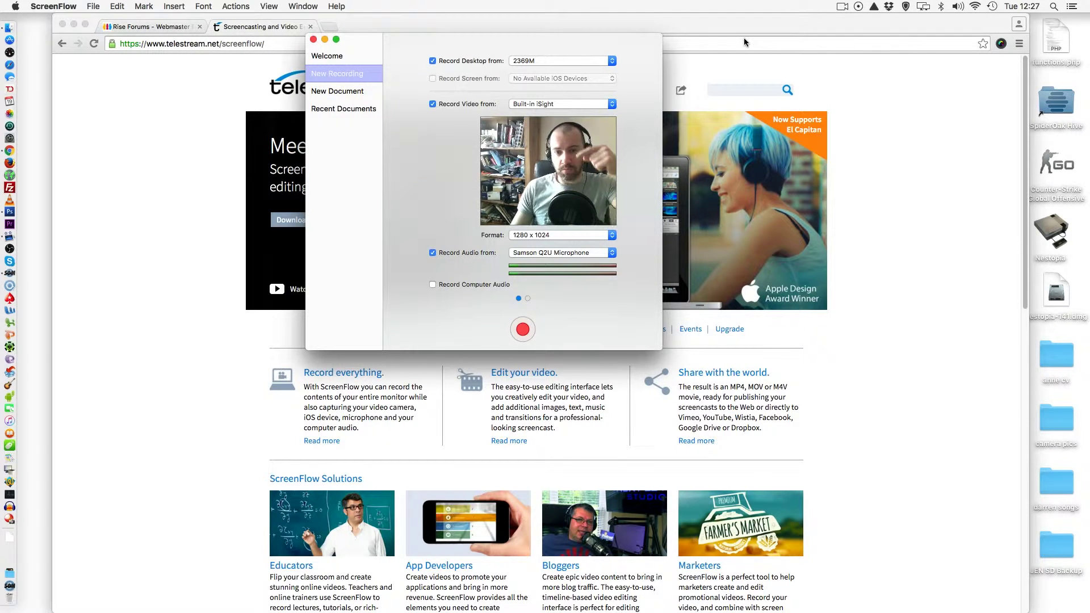
left_click(539, 60)
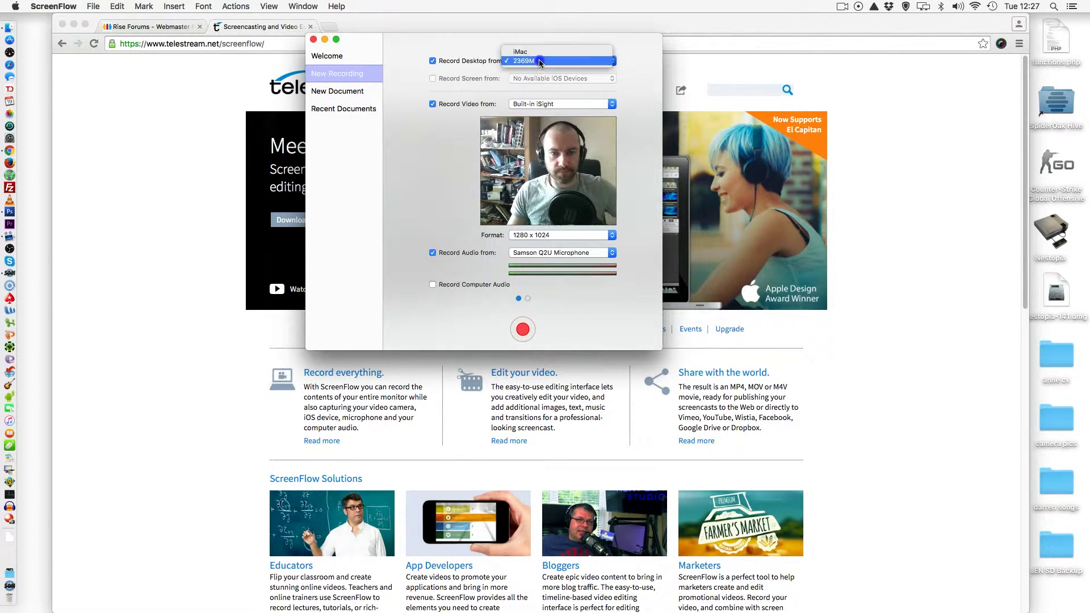
left_click(536, 52)
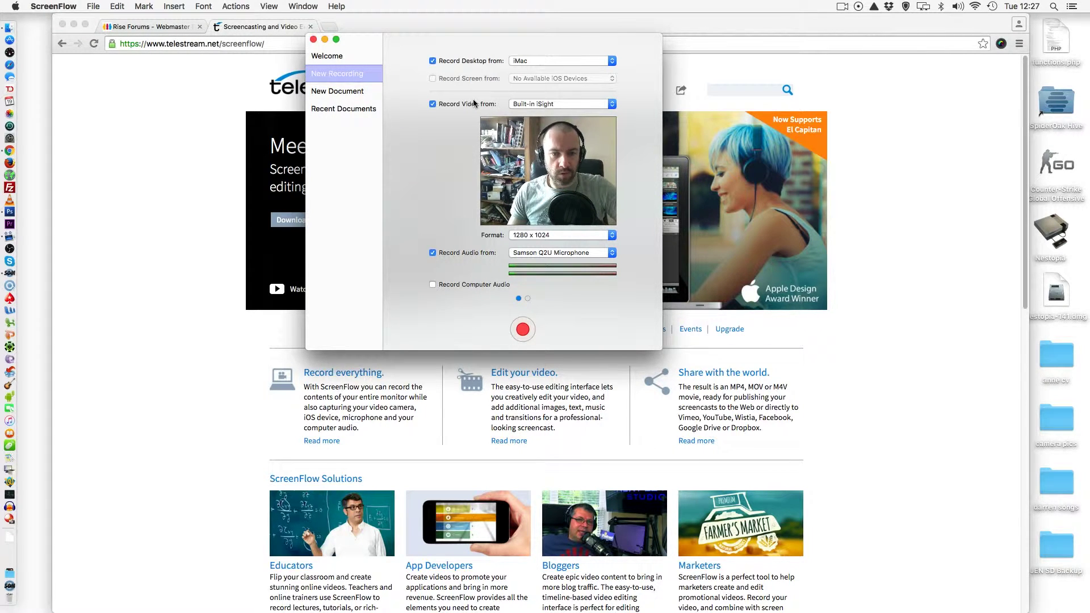
Set the video source to Logitech Webcam C930e and try the 160 x 120, 320 x 240 and 1920 x 1080 formats
left_click(545, 104)
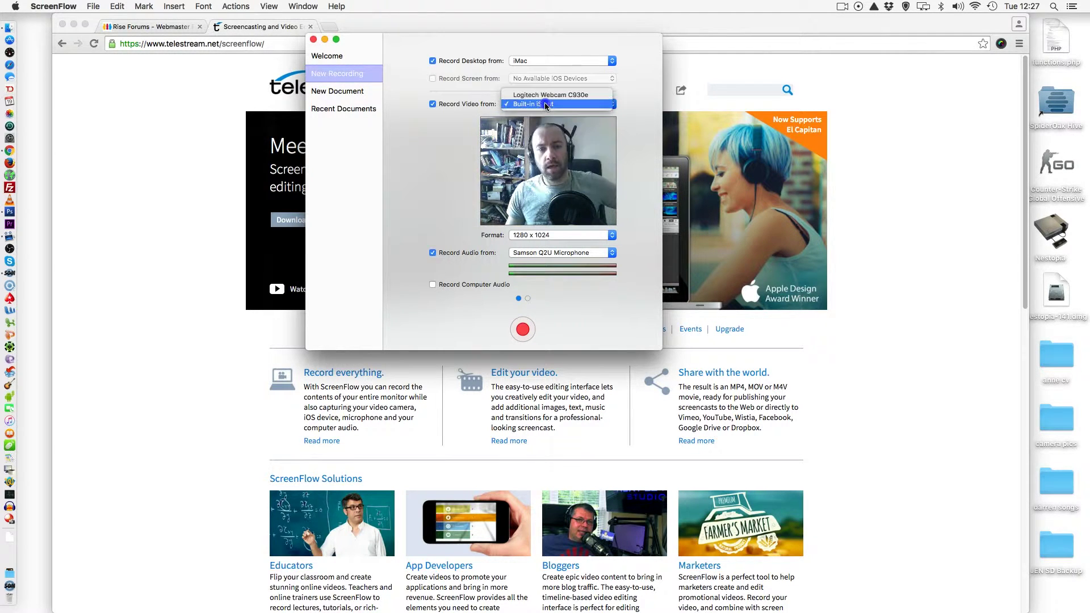
left_click(554, 95)
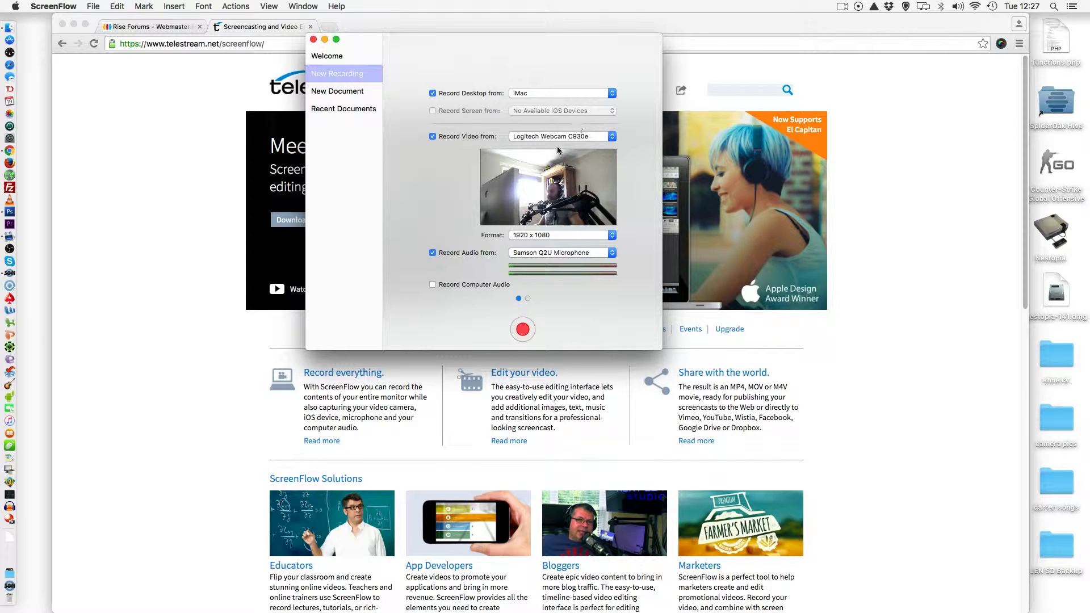
left_click(551, 235)
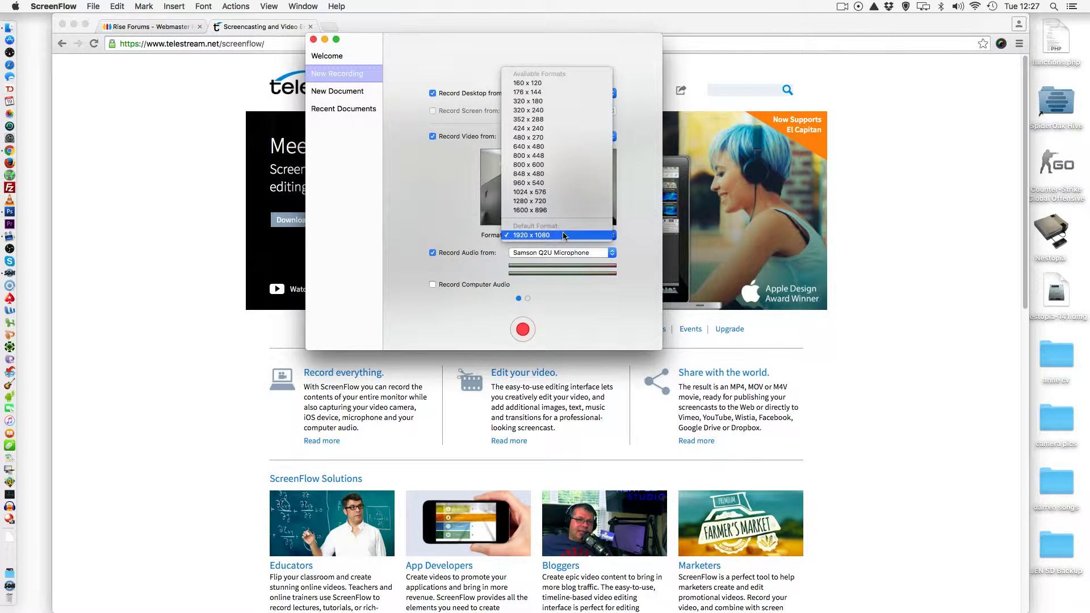
left_click(540, 83)
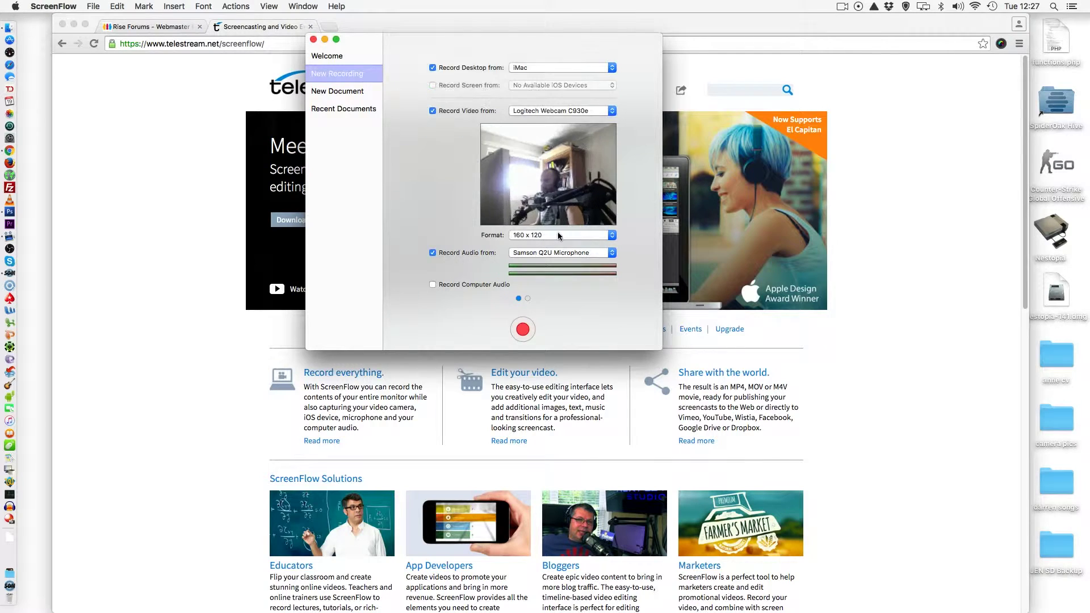
left_click(557, 234)
left_click(550, 264)
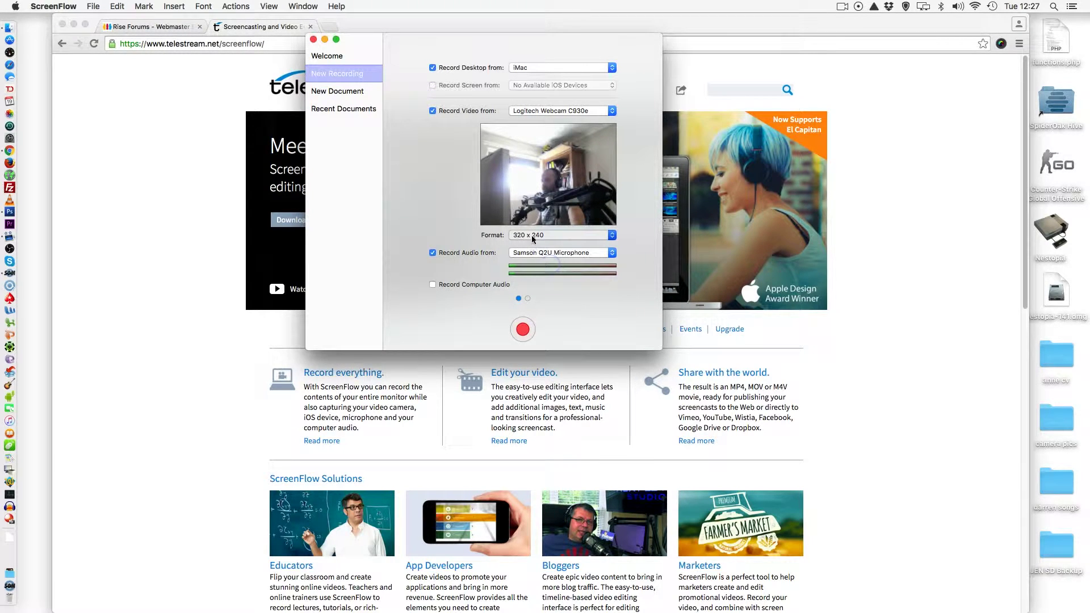
left_click(533, 235)
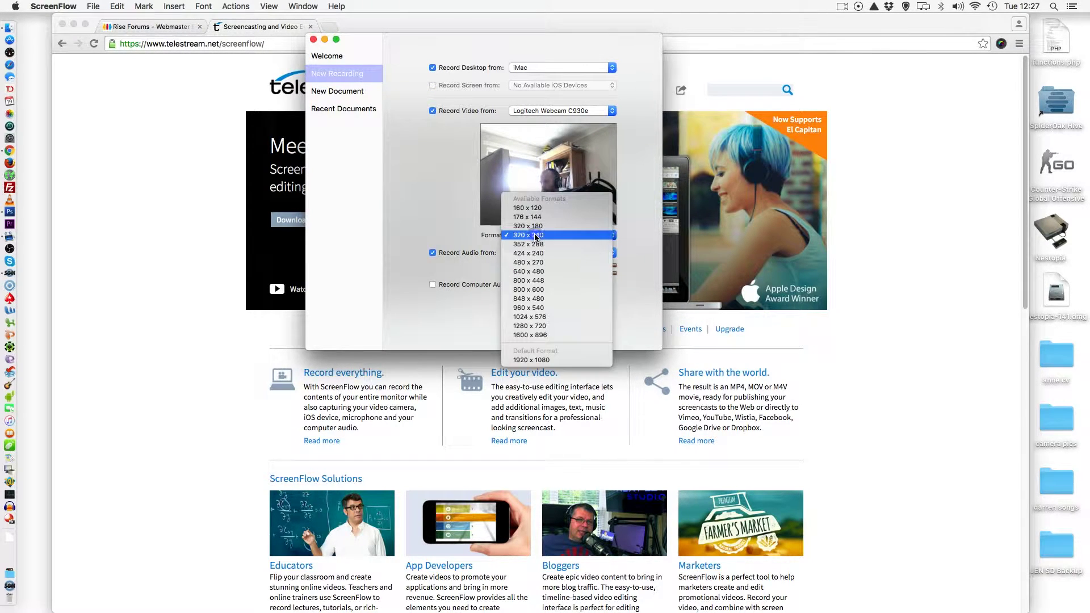
left_click(559, 361)
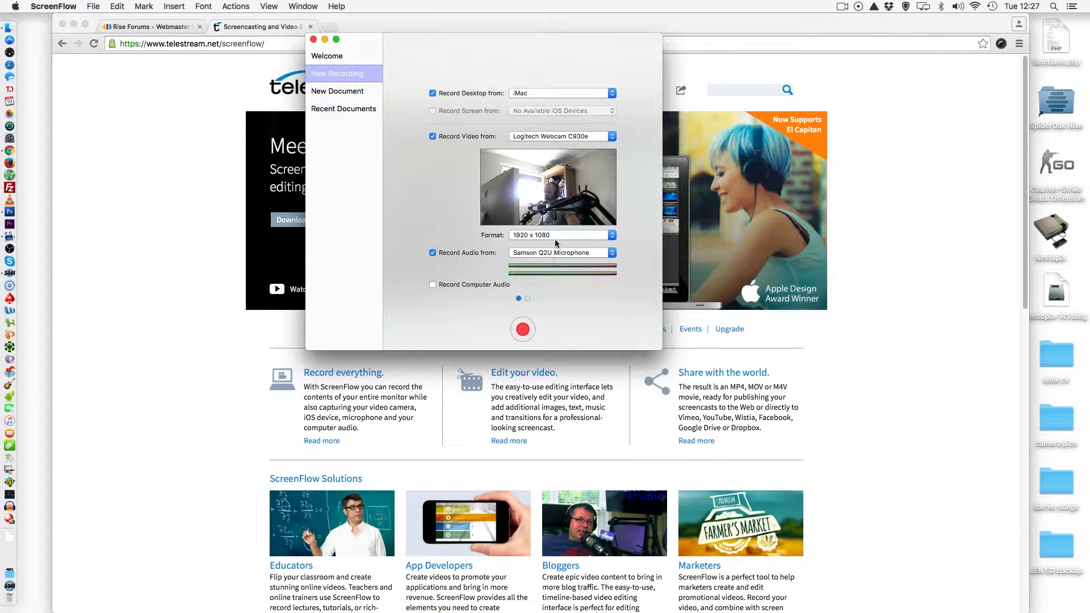
Set the video source back to Built-in iSight and check its available formats without choosing another one
left_click(562, 136)
left_click(536, 145)
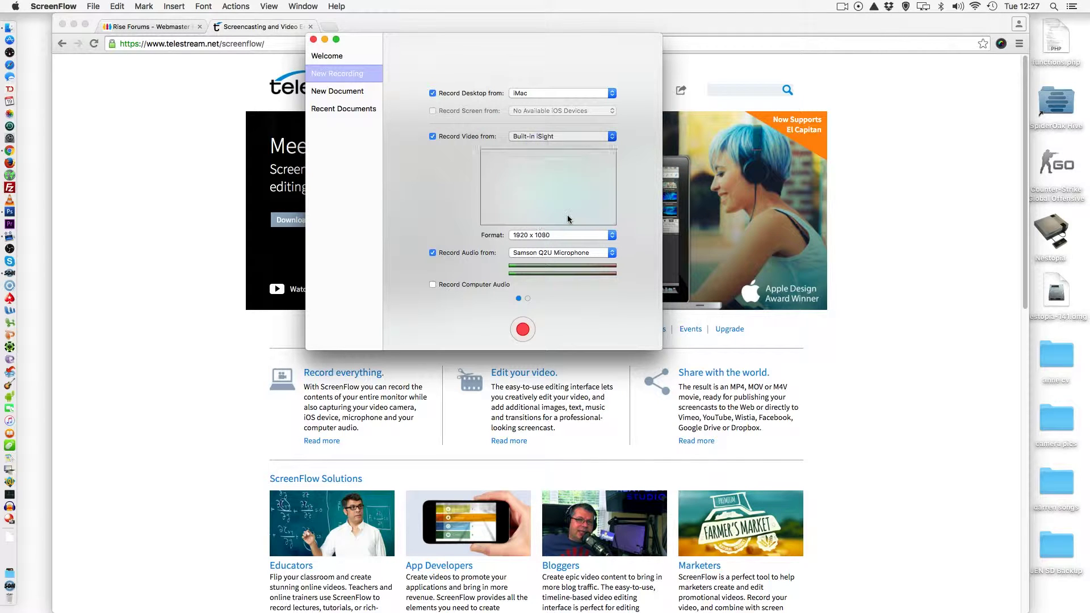
left_click(564, 234)
left_click(595, 337)
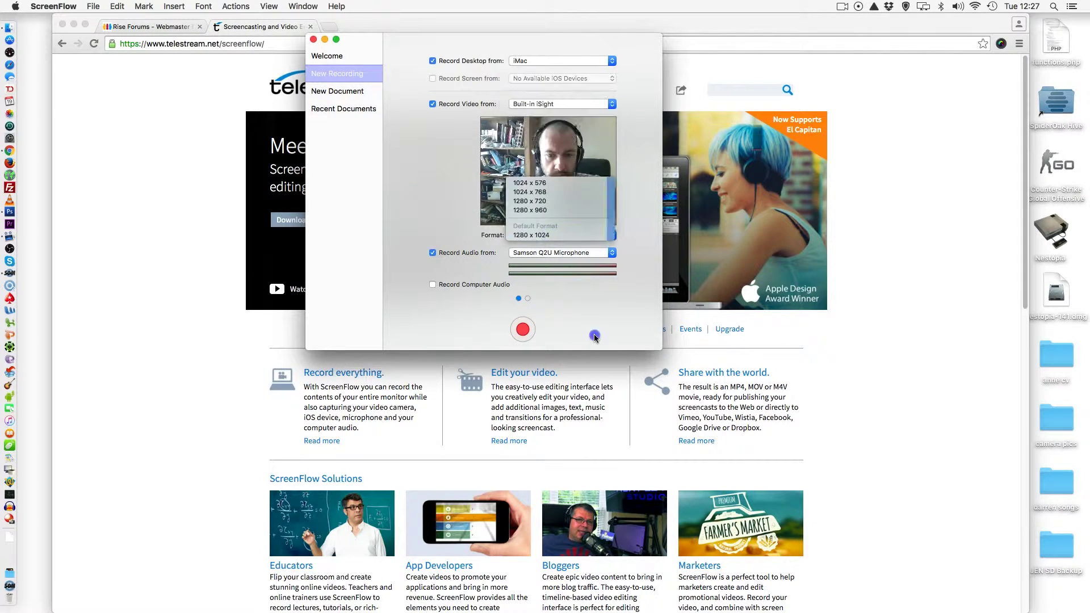
Check the available audio recording sources and the desktop framerate options without changing either, and return to the recording source settings
left_click(554, 253)
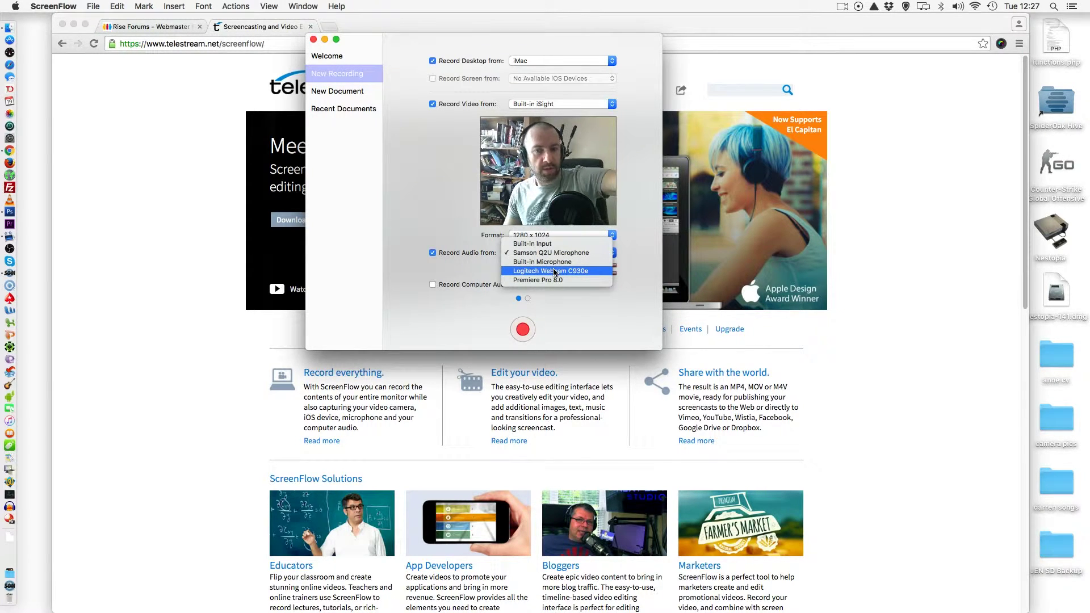
left_click(575, 303)
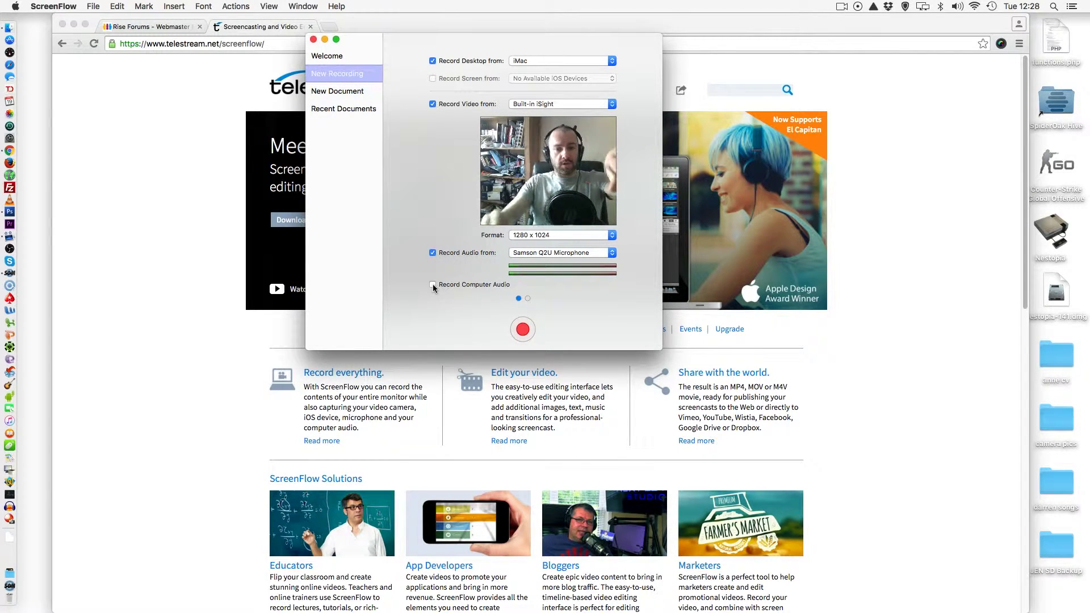
left_click(529, 298)
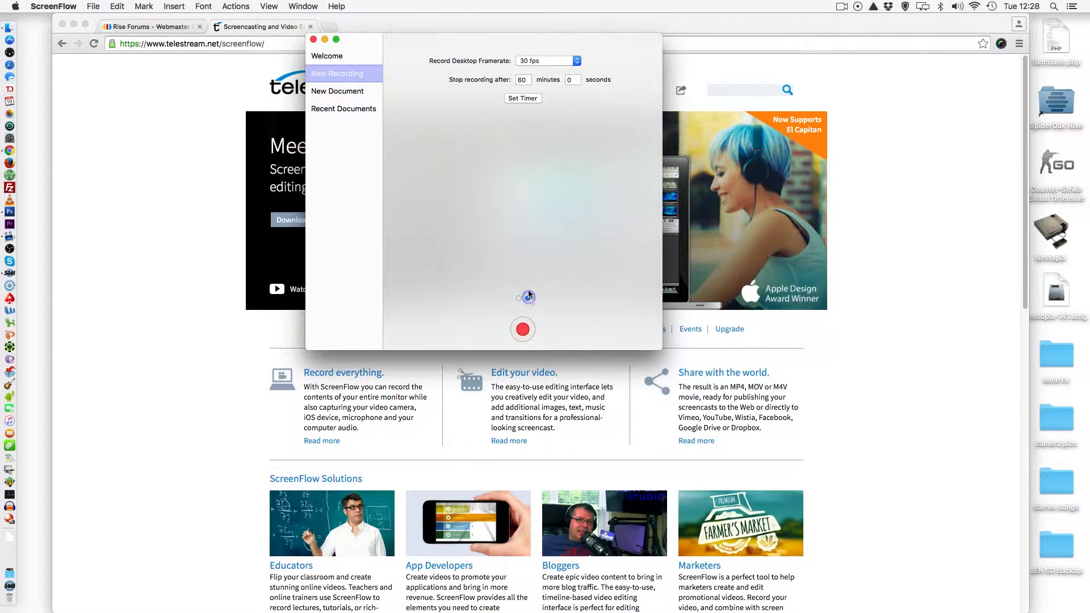
left_click(511, 61)
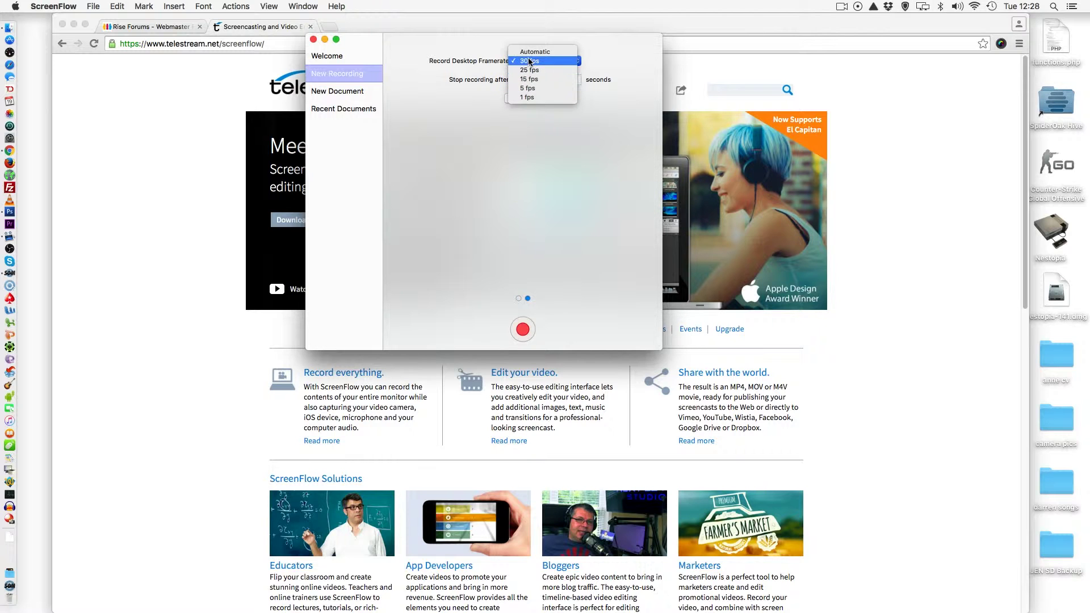
left_click(461, 101)
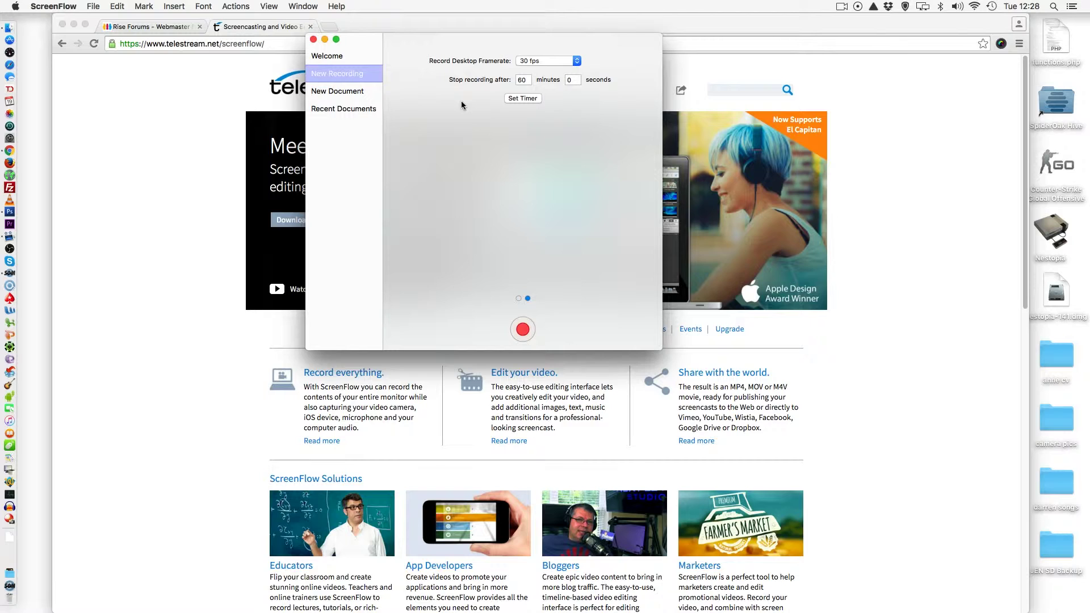
left_click(518, 297)
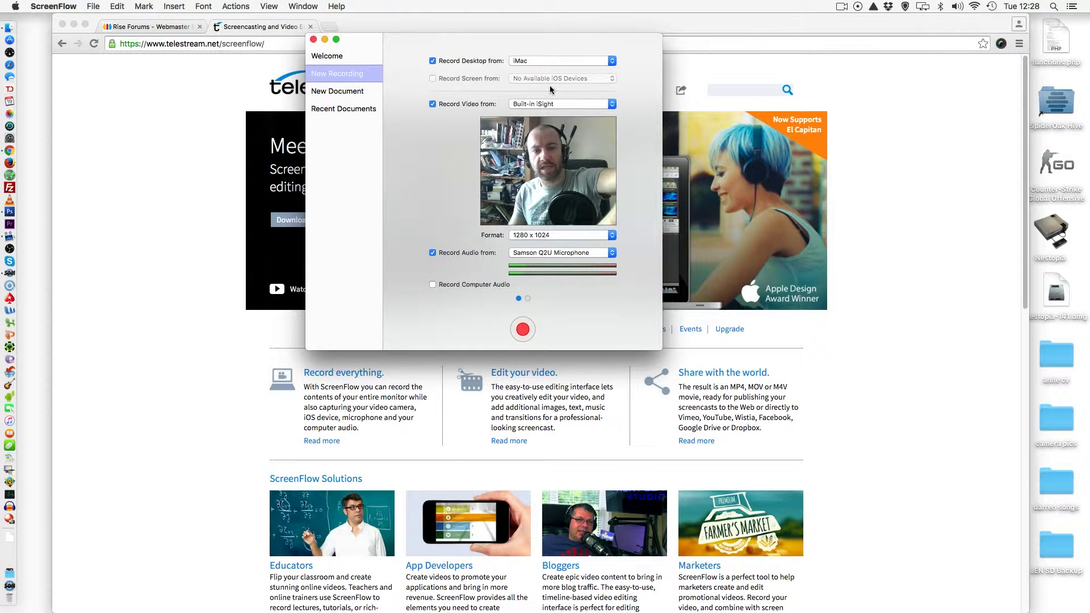
Compare the available formats of Built-in iSight and Logitech Webcam C930e, switching the video source to the Logitech and back to Built-in iSight
left_click(550, 232)
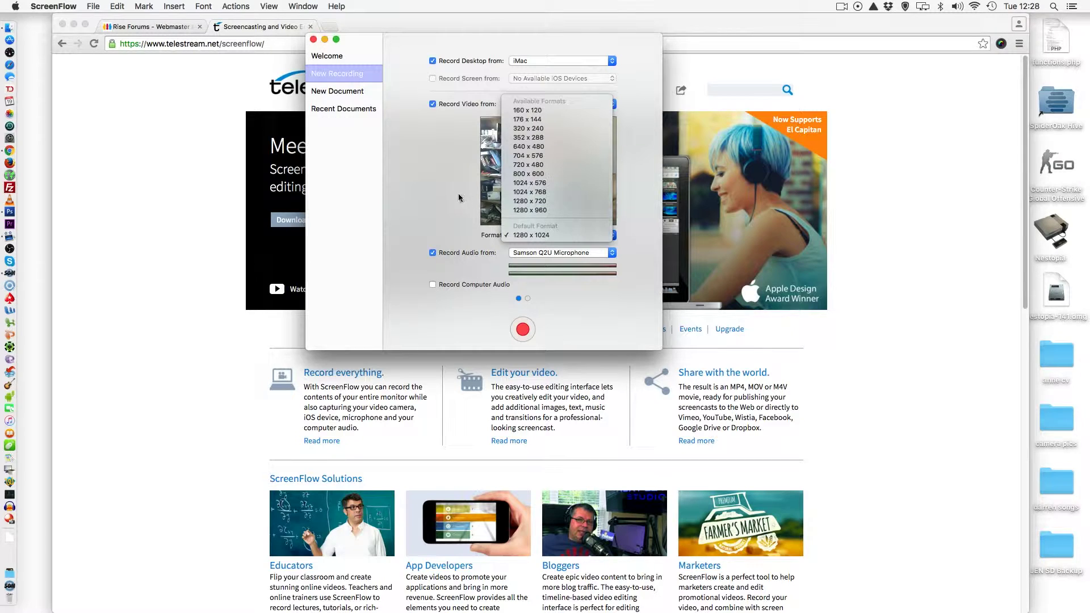
left_click(442, 192)
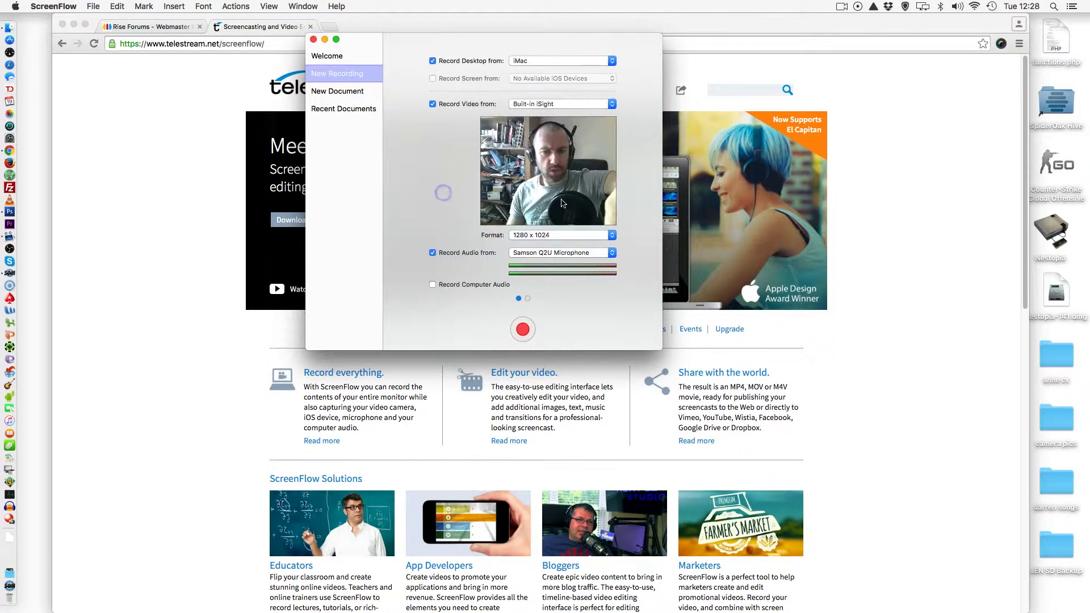
left_click(549, 103)
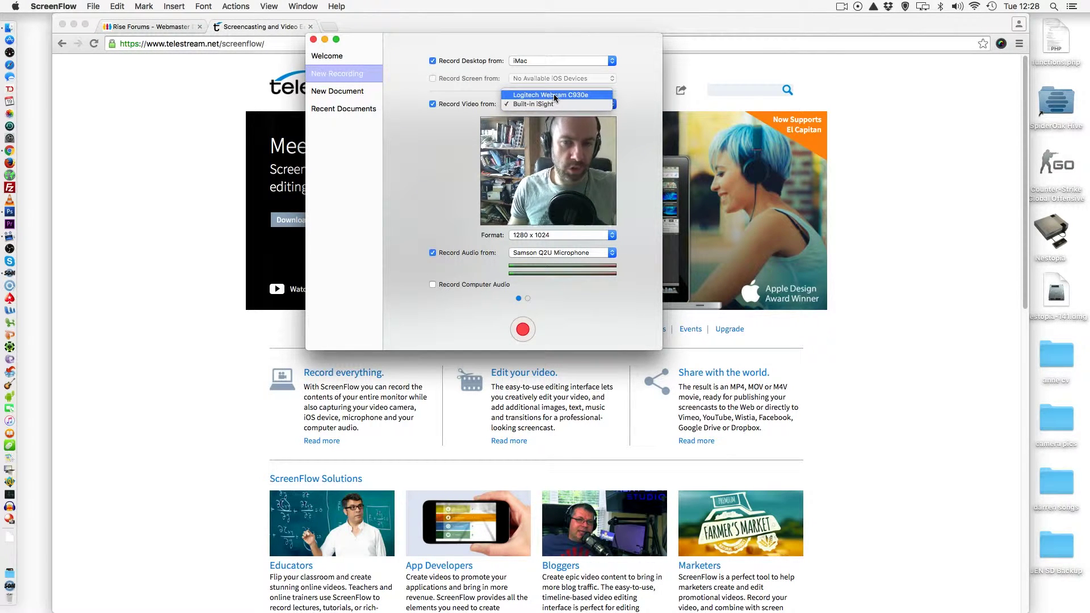
left_click(554, 95)
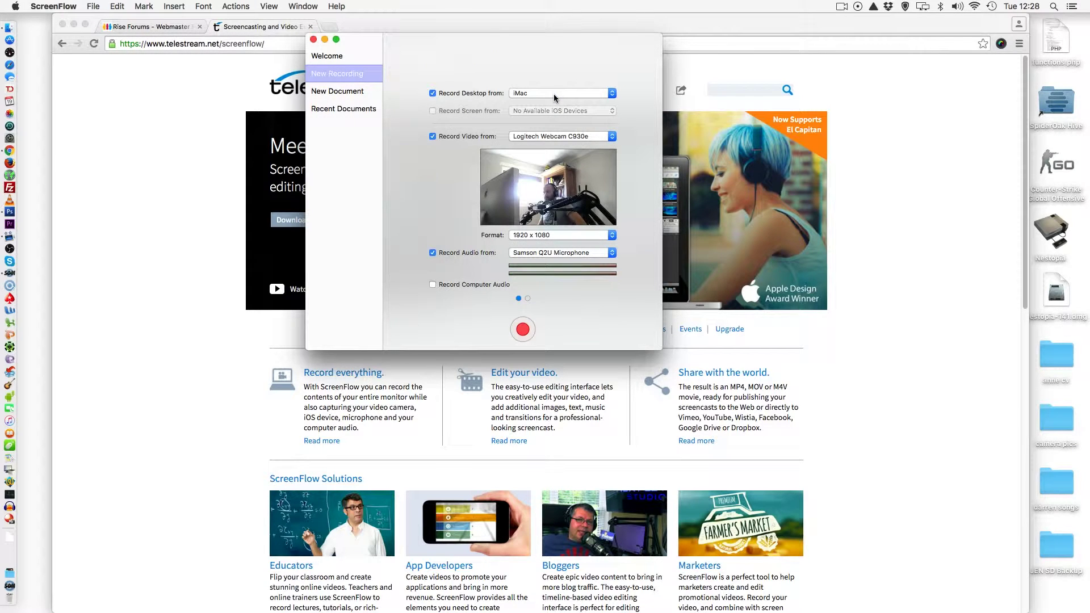
left_click(550, 236)
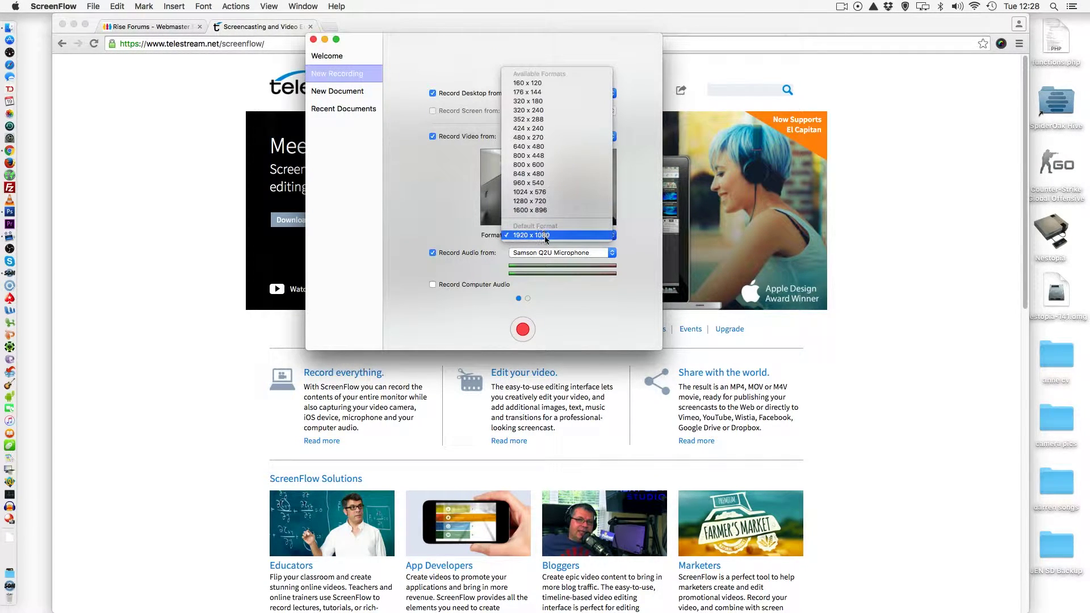
left_click(437, 225)
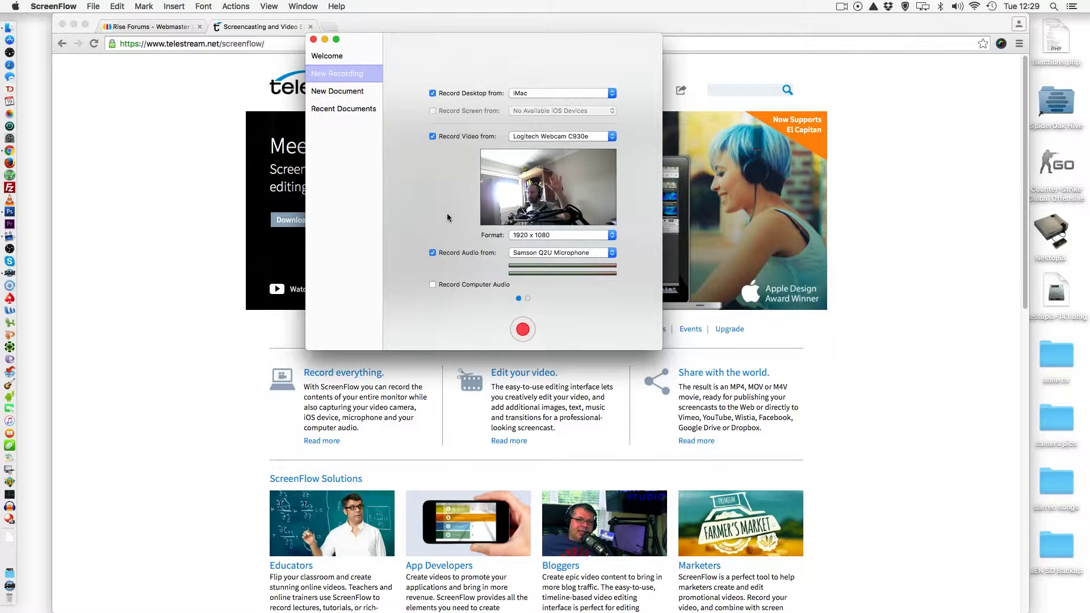
left_click(525, 235)
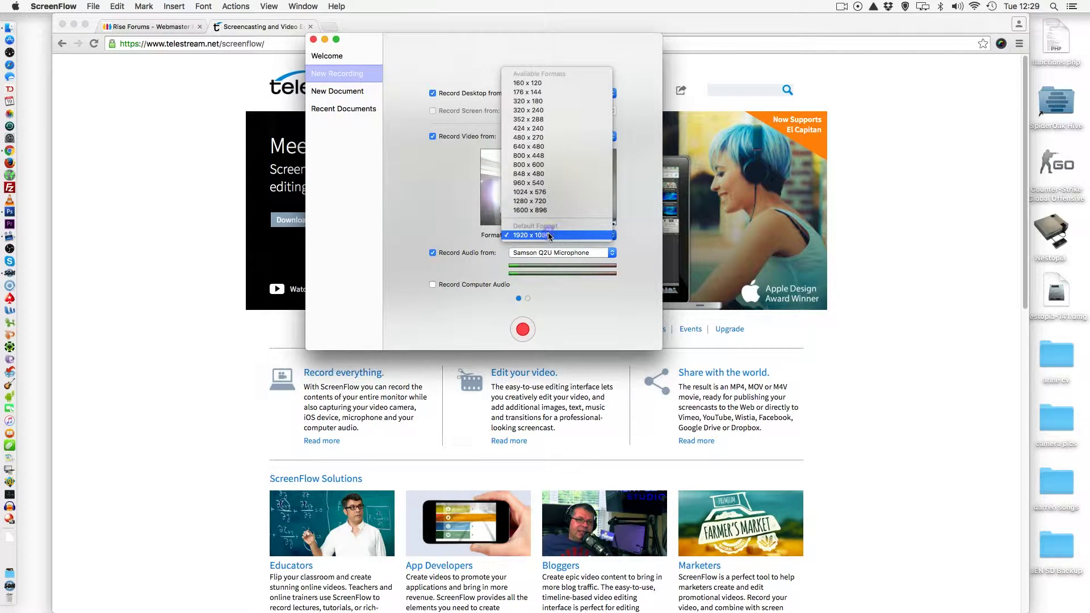
left_click(430, 207)
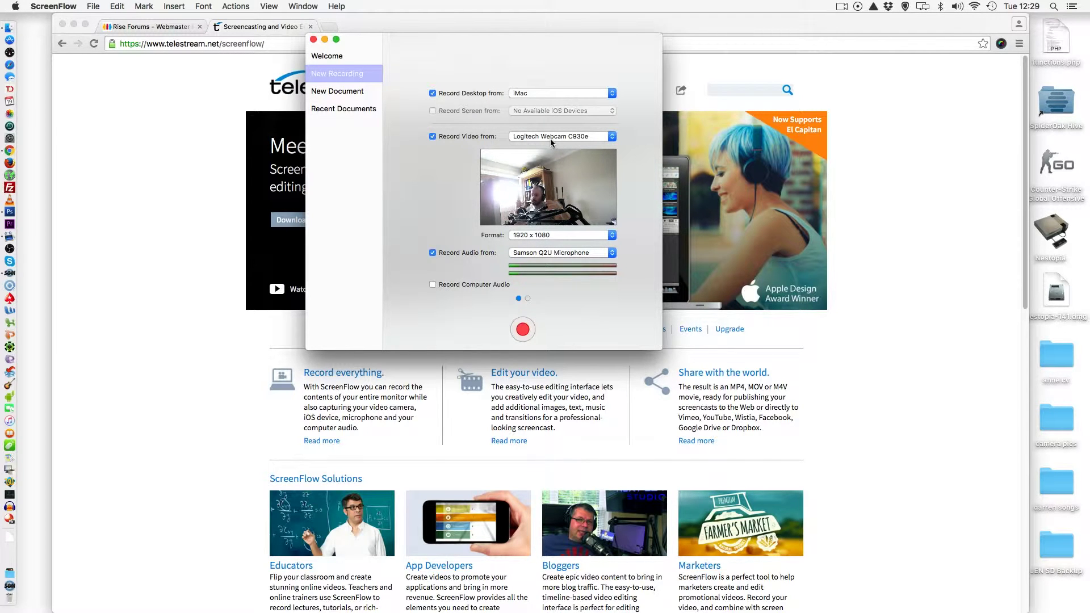
left_click(550, 138)
left_click(546, 146)
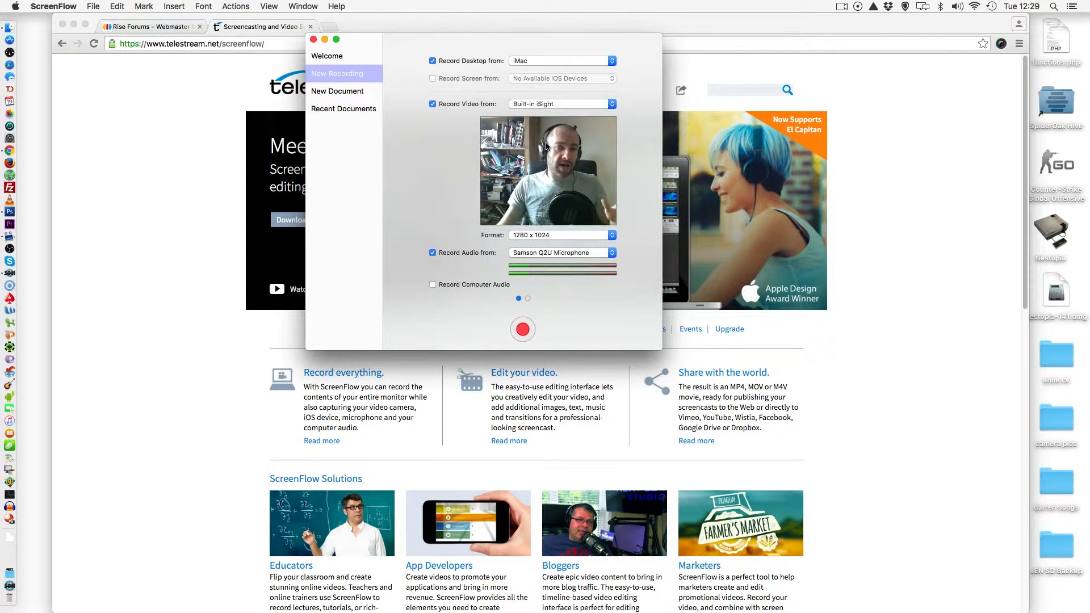
Open the ScreenFlow preferences and look through the General, Timeline, Advanced and Licenses settings, returning to Advanced
left_click(54, 6)
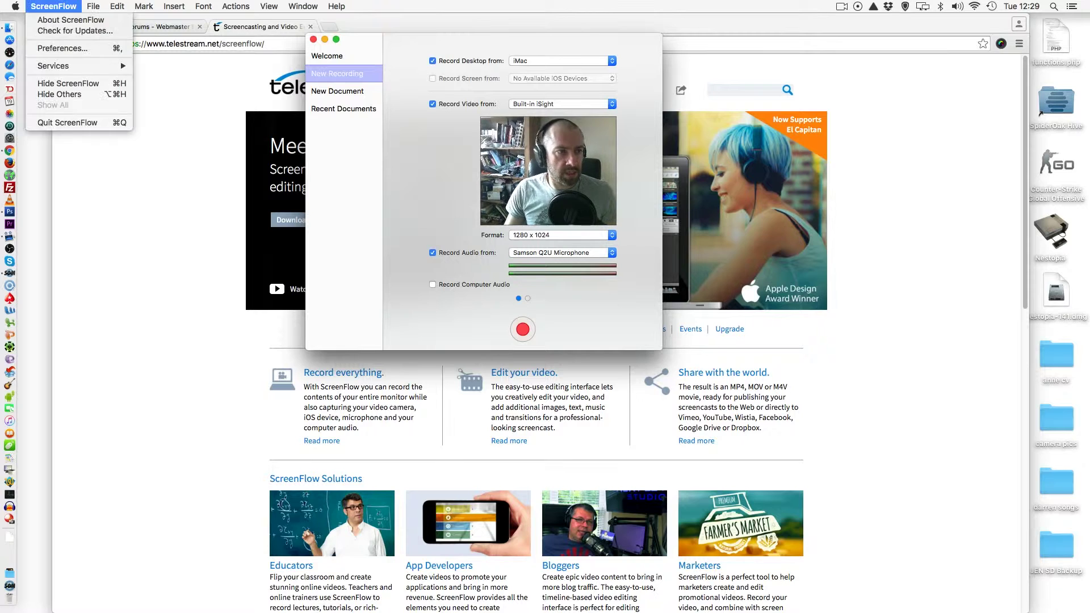
left_click(71, 48)
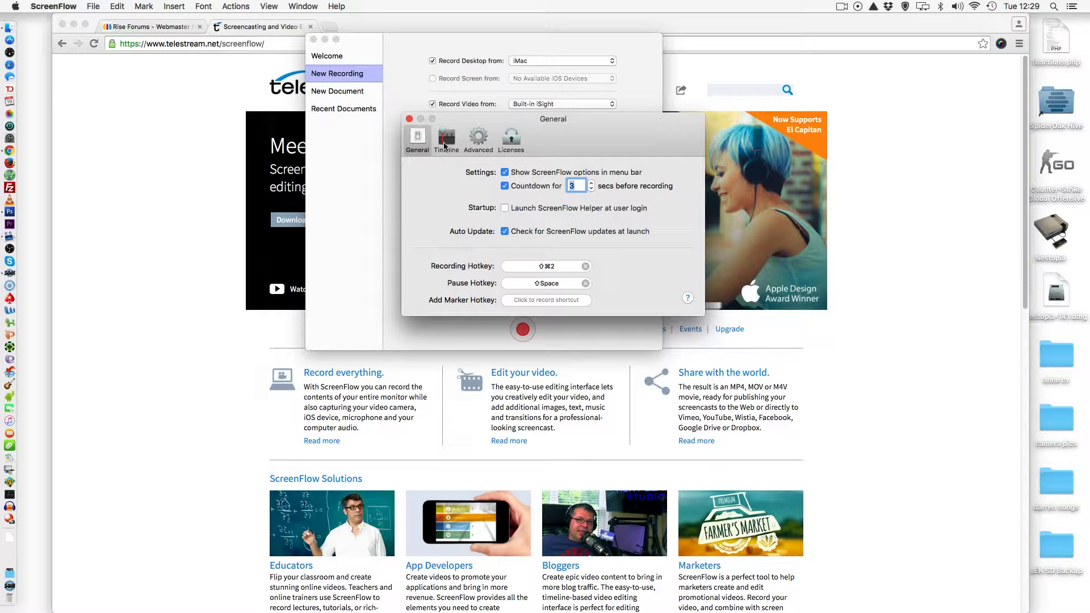
left_click(446, 142)
left_click(477, 149)
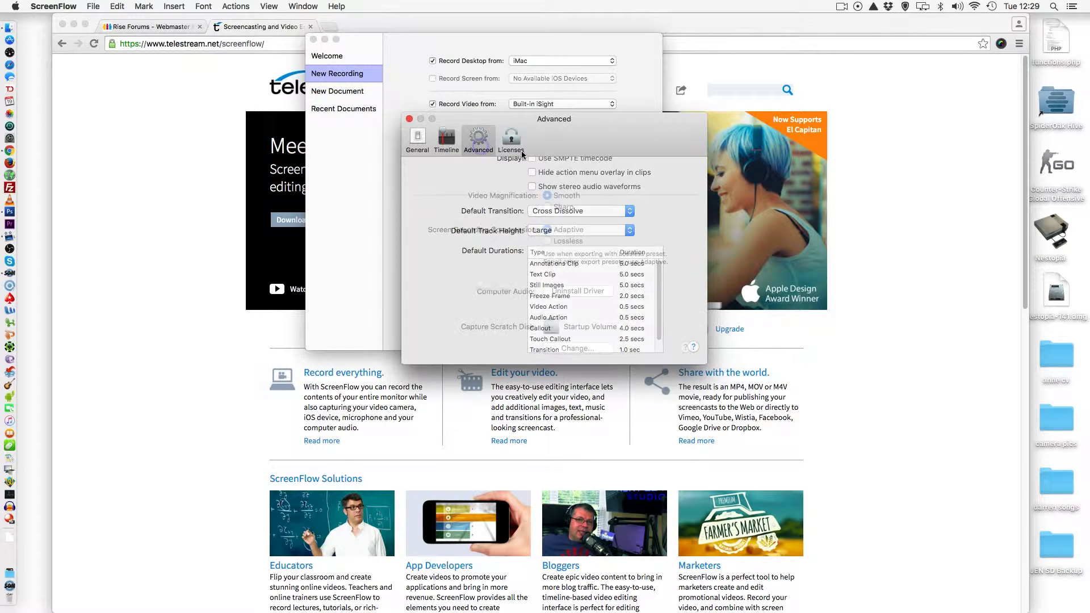
left_click(511, 143)
left_click(481, 146)
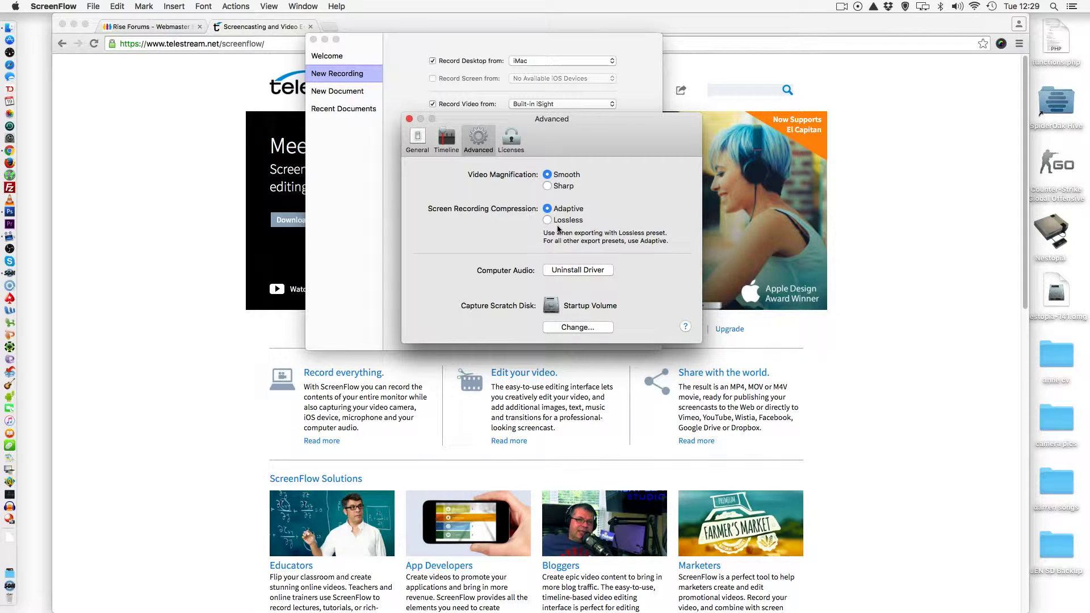
Move the Timeline preferences clear of the recording window and examine the default transition choices without picking another one
left_click(448, 144)
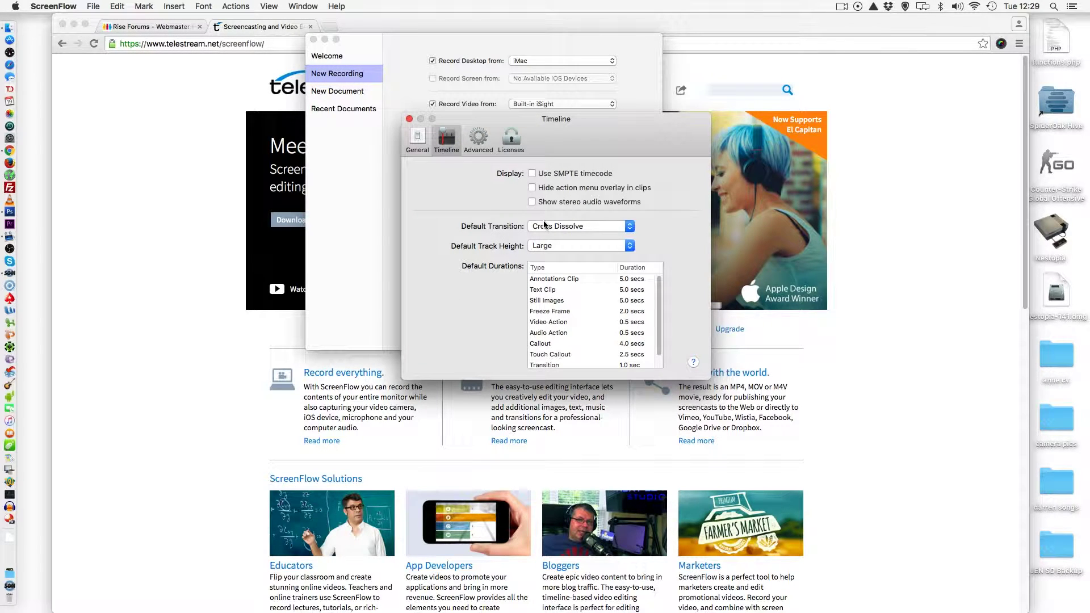
left_click_drag(582, 125, 880, 88)
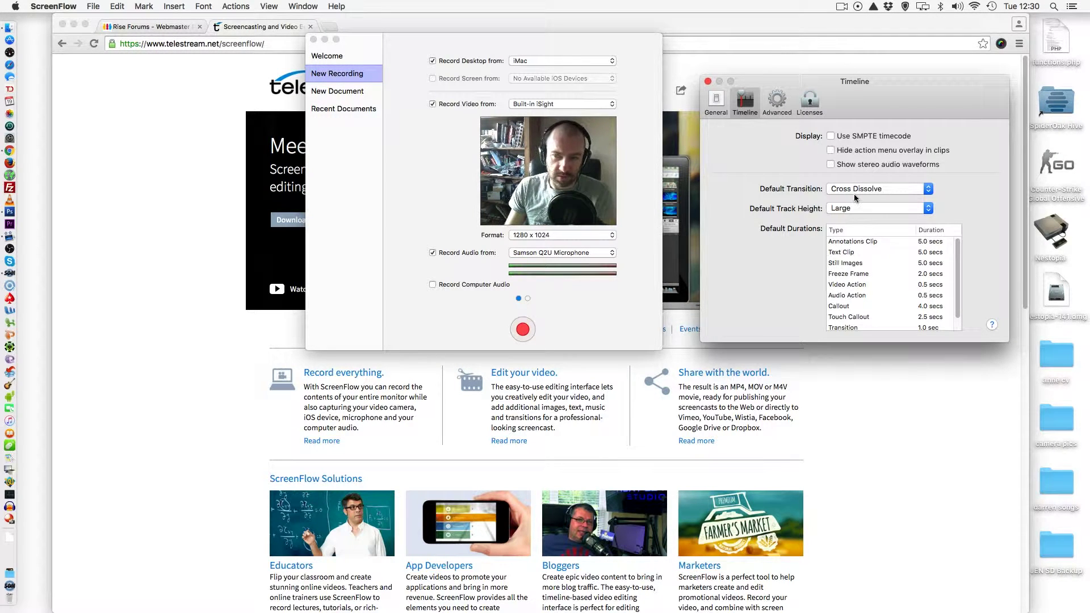
left_click(855, 198)
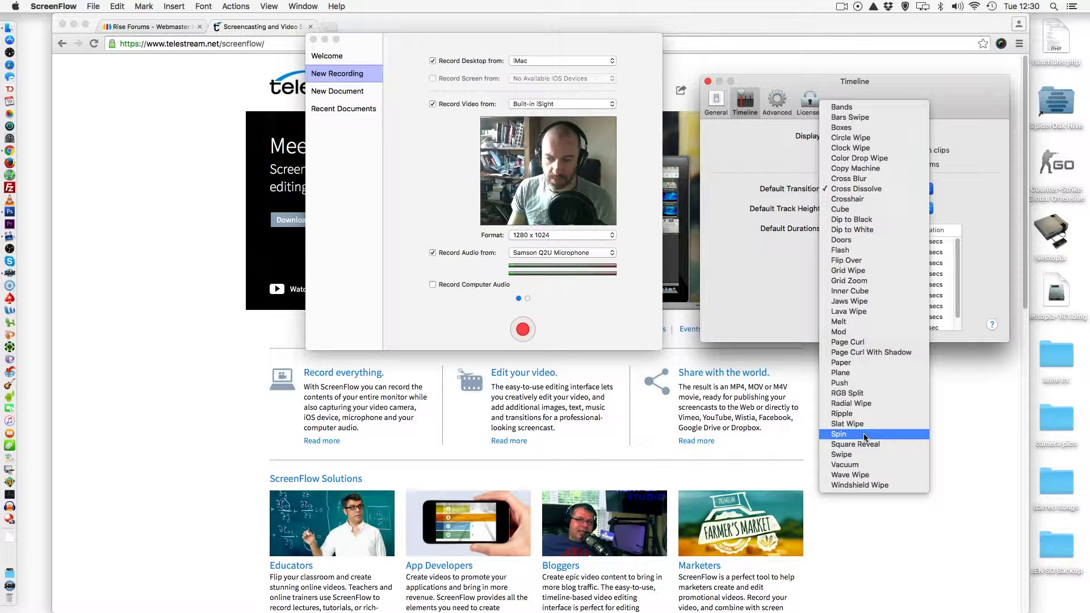
left_click(754, 263)
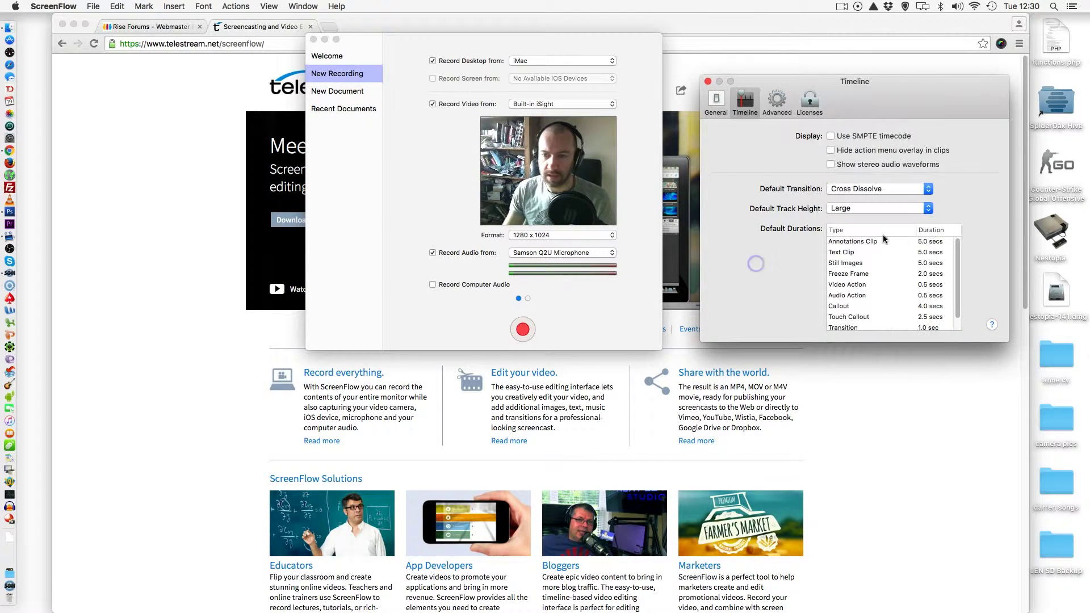
Examine the full list of default durations in the Timeline preferences, highlighting the Text Clip and Still Images entries
scroll(884, 250, "down", 2)
scroll(884, 261, "up", 2)
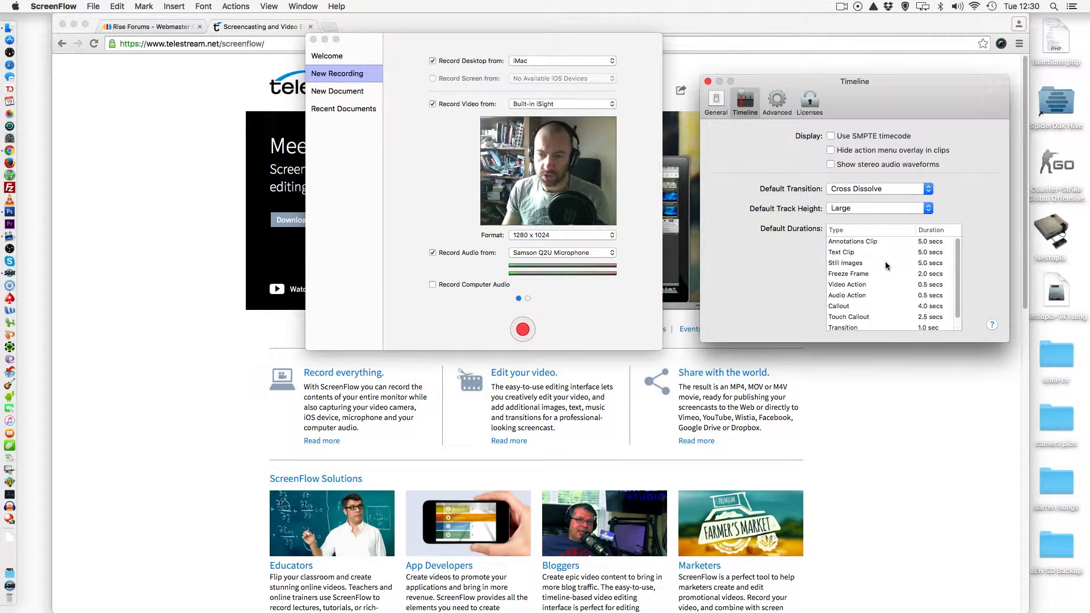
scroll(952, 258, "down", 2)
scroll(952, 258, "up", 2)
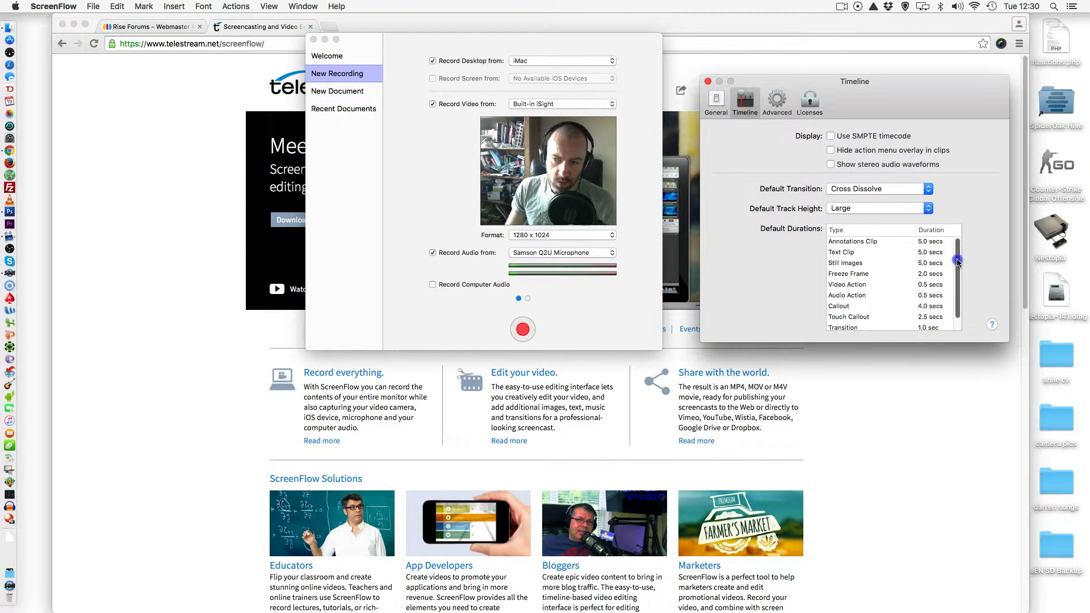
left_click(857, 251)
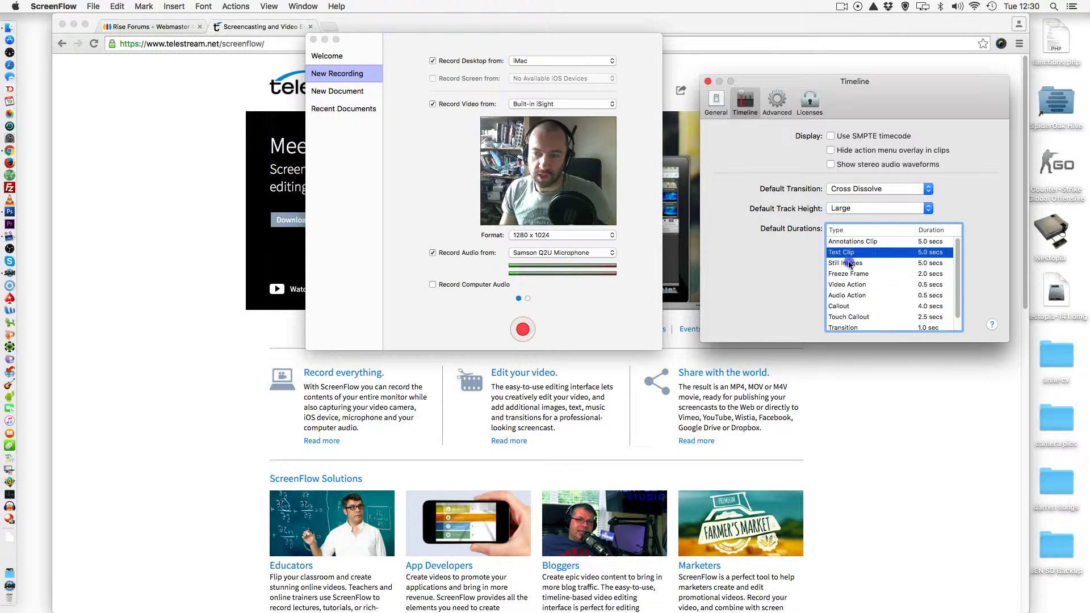
left_click(849, 263)
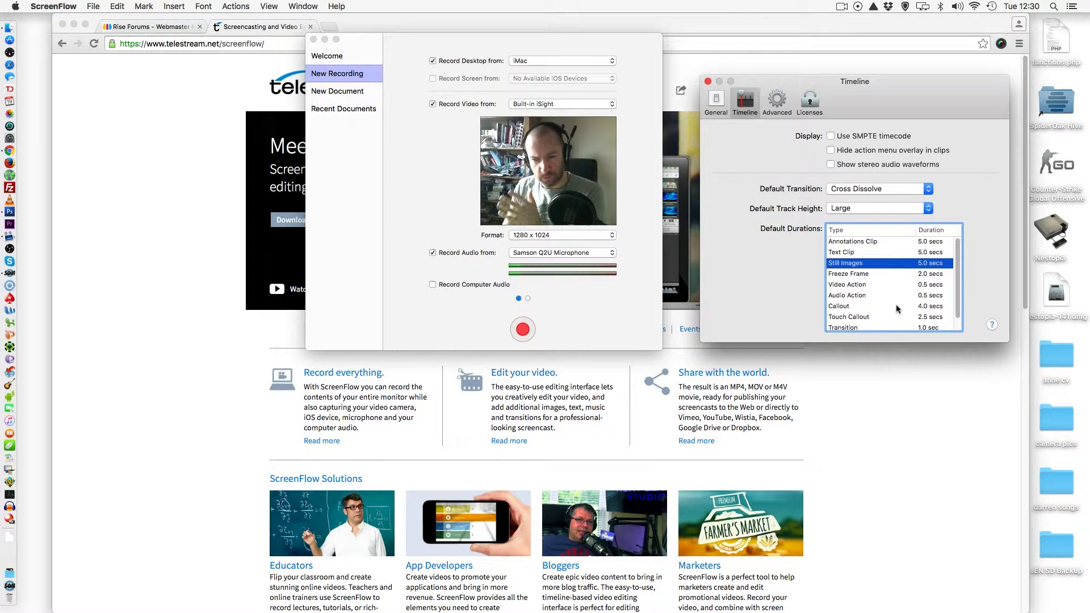
scroll(896, 309, "down", 1)
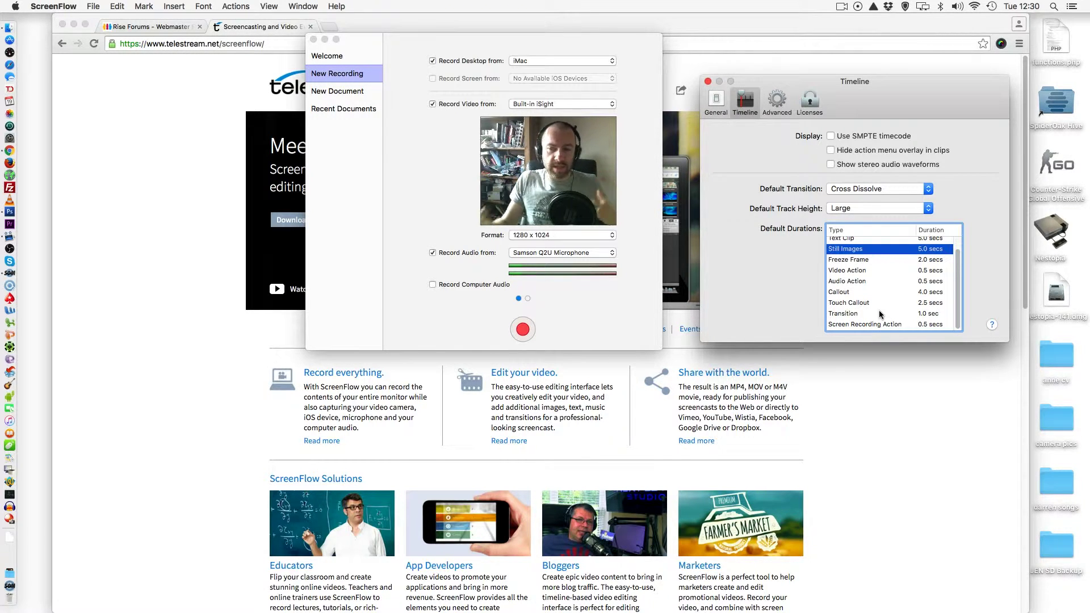
scroll(883, 307, "up", 2)
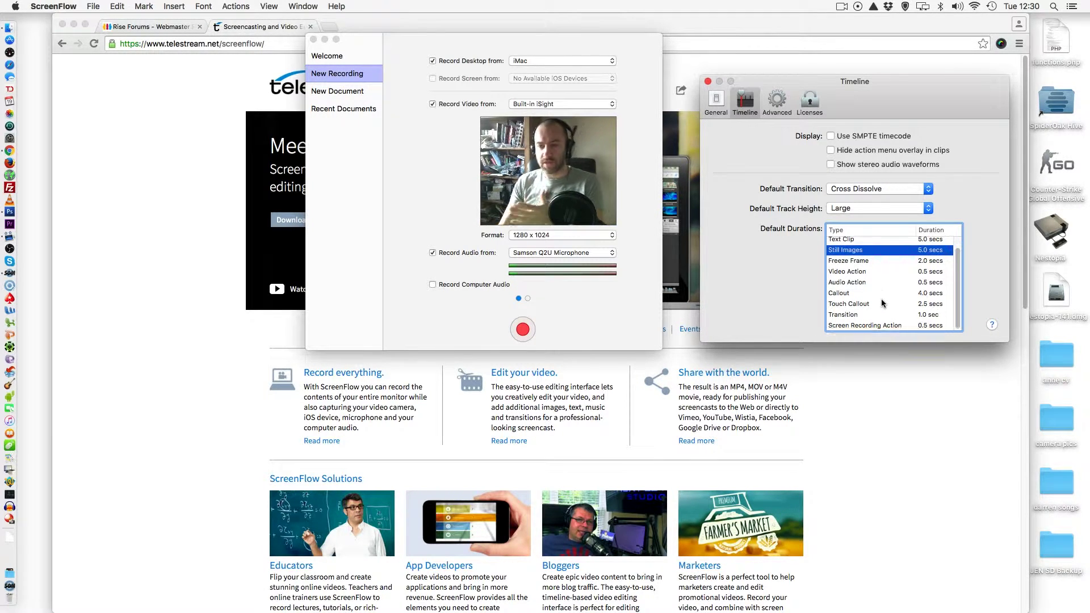
Review the countdown, startup, update and hotkey settings in the General preferences and close the preferences window
left_click(716, 105)
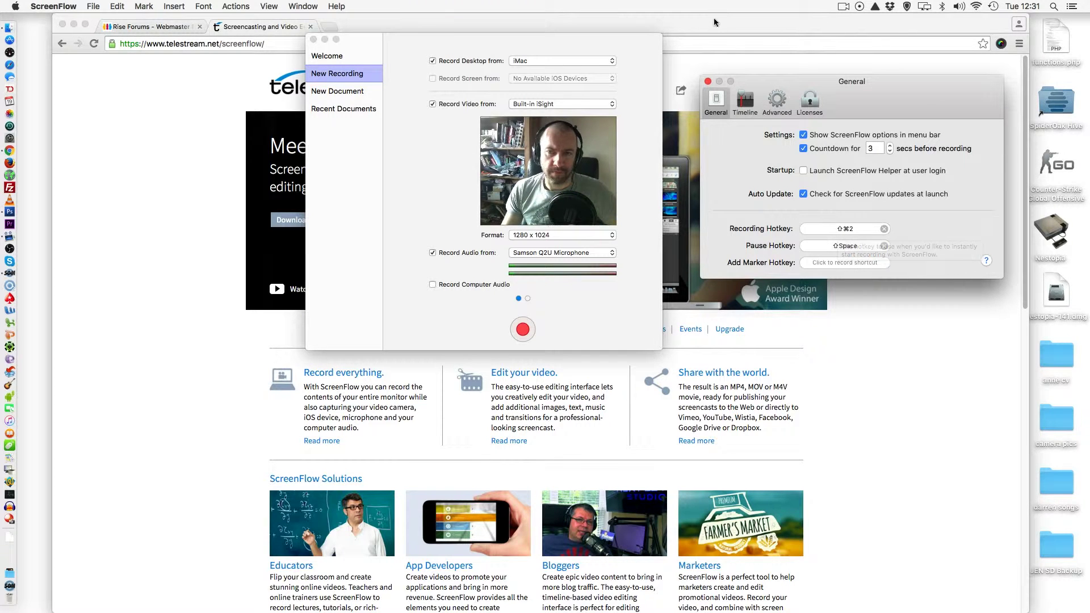
left_click(707, 82)
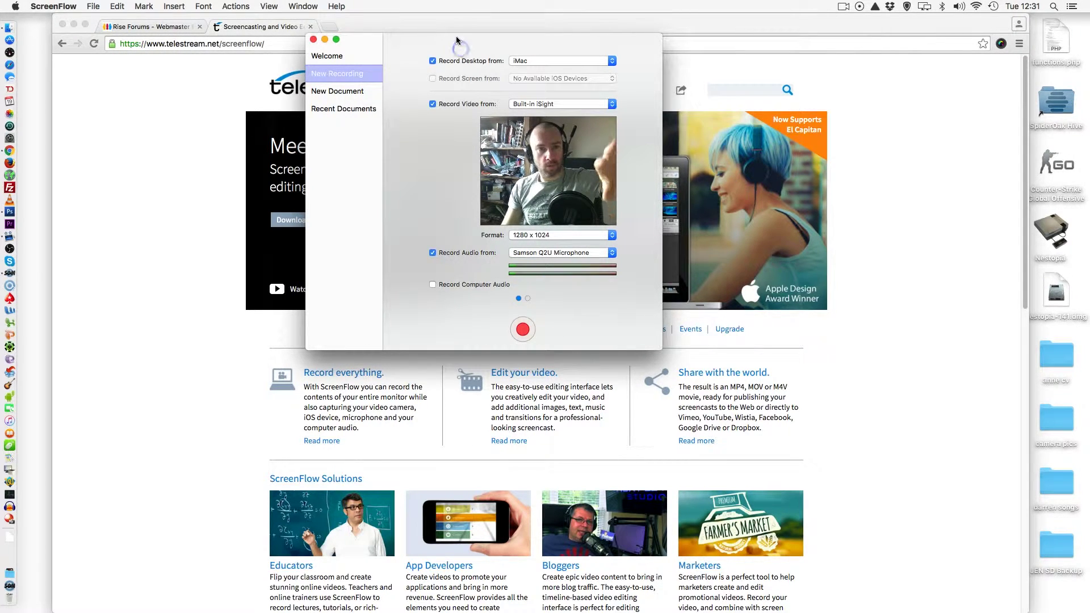
Move the start window slightly lower and recheck the desktop and video recording sources, keeping iMac and Built-in iSight
left_click_drag(457, 38, 455, 83)
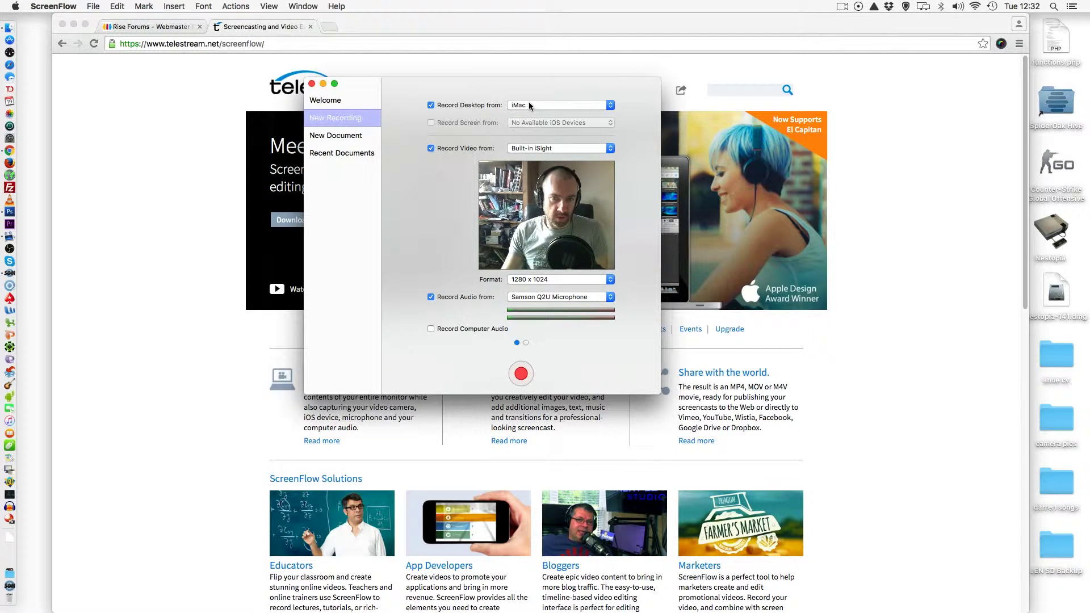
left_click(544, 104)
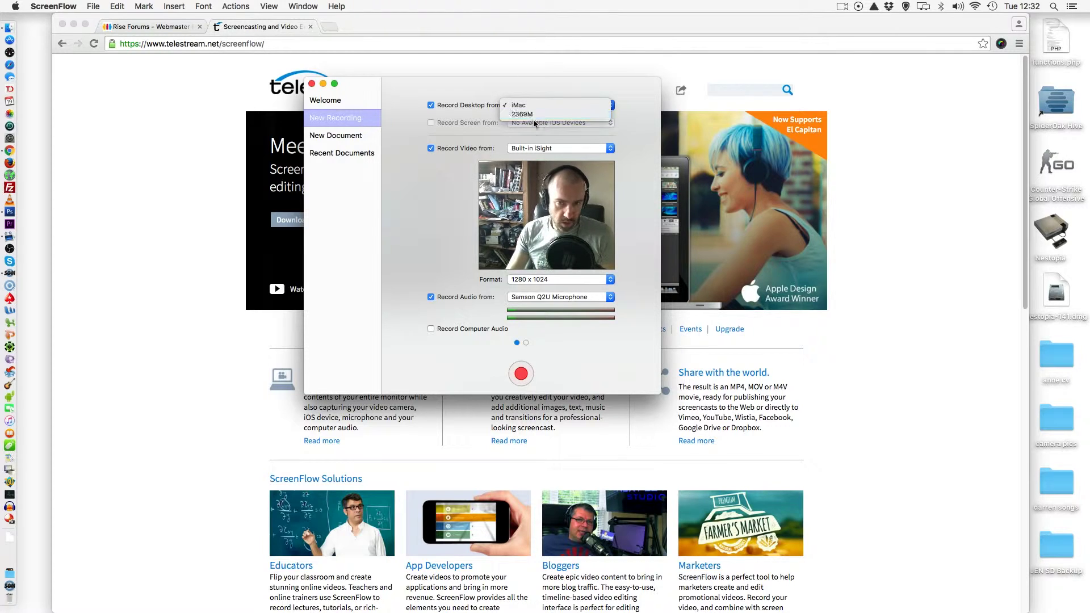
left_click(497, 125)
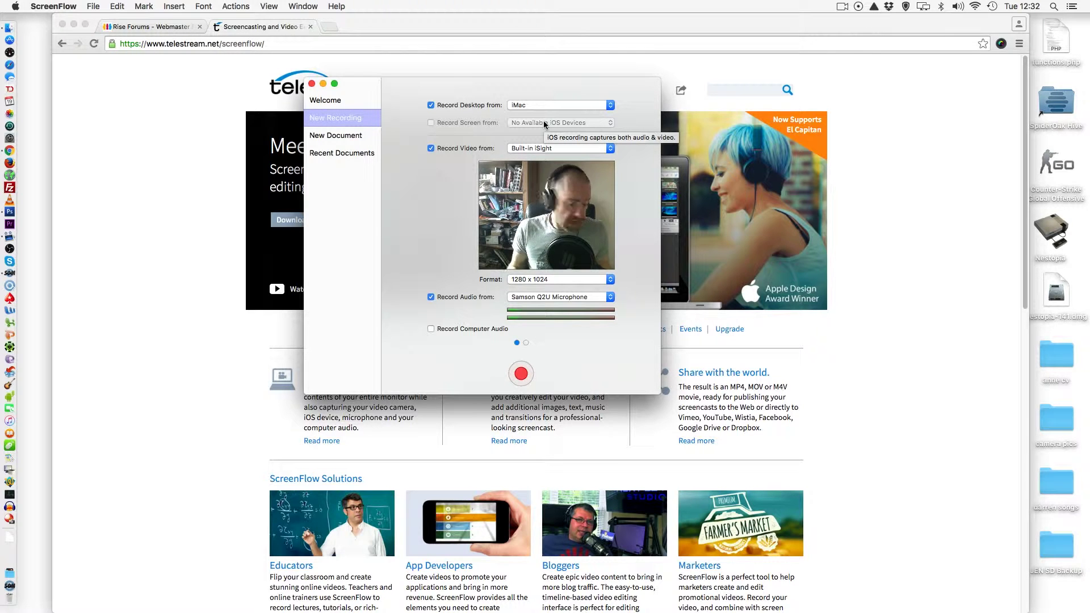
left_click(537, 149)
left_click(537, 149)
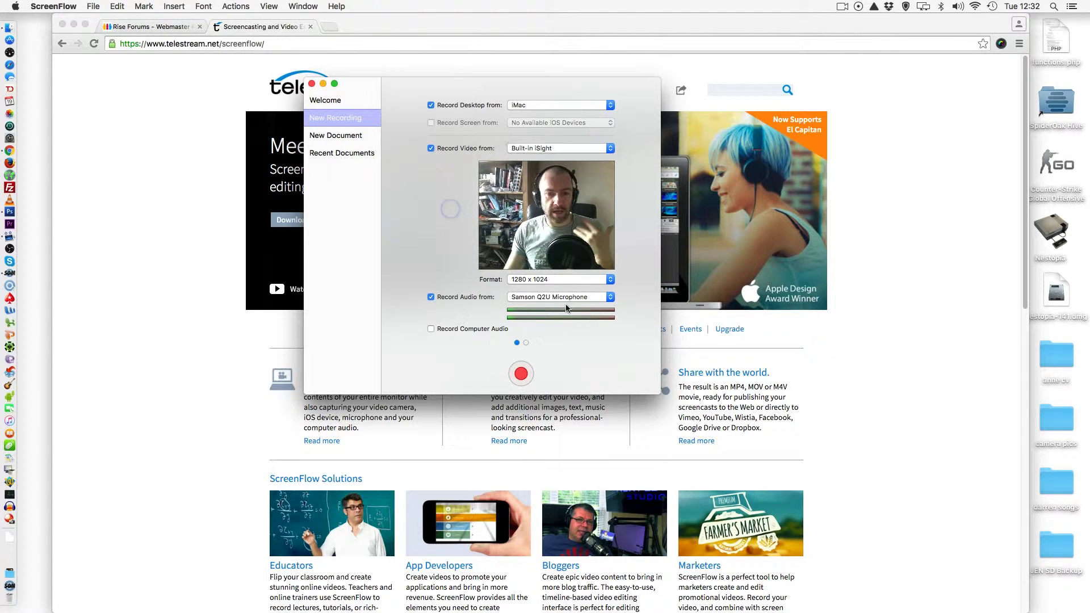
Examine the available formats for the Built-in iSight video, keeping 1280 x 1024
left_click(537, 278)
left_click(419, 253)
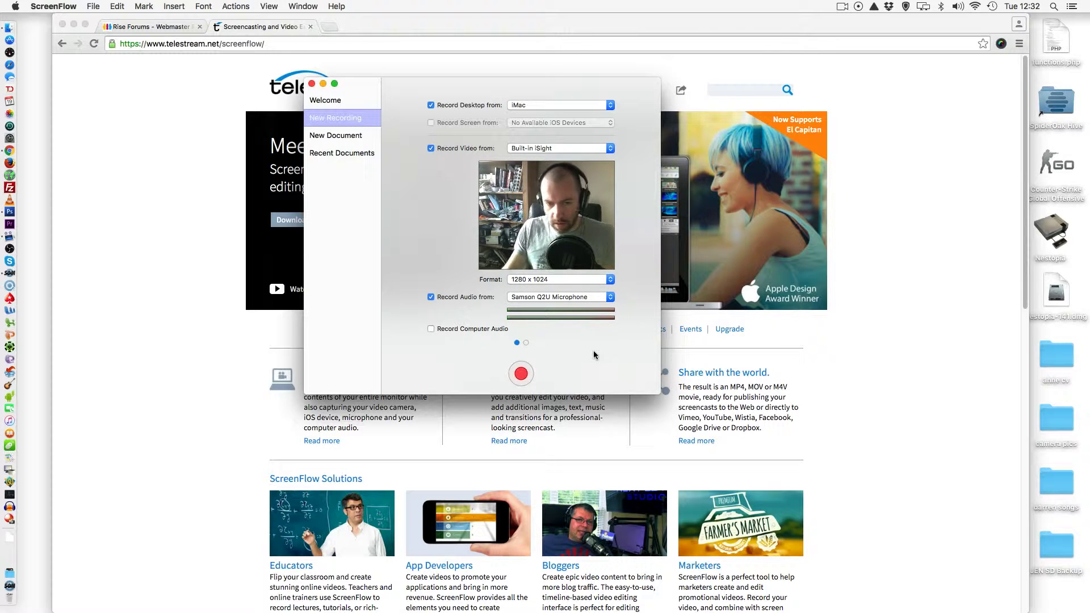
left_click(542, 279)
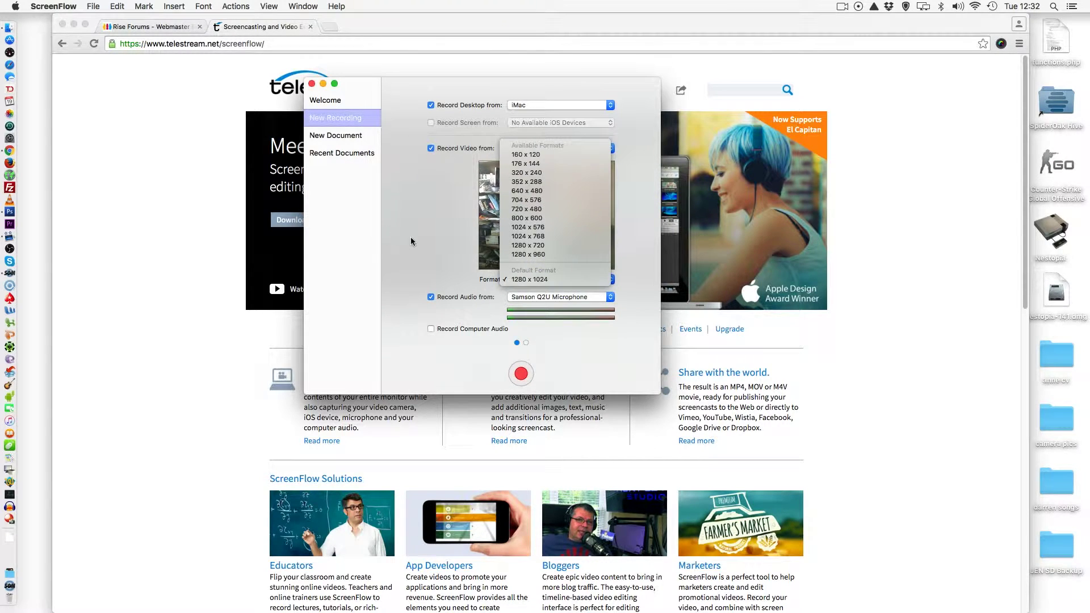
left_click(440, 245)
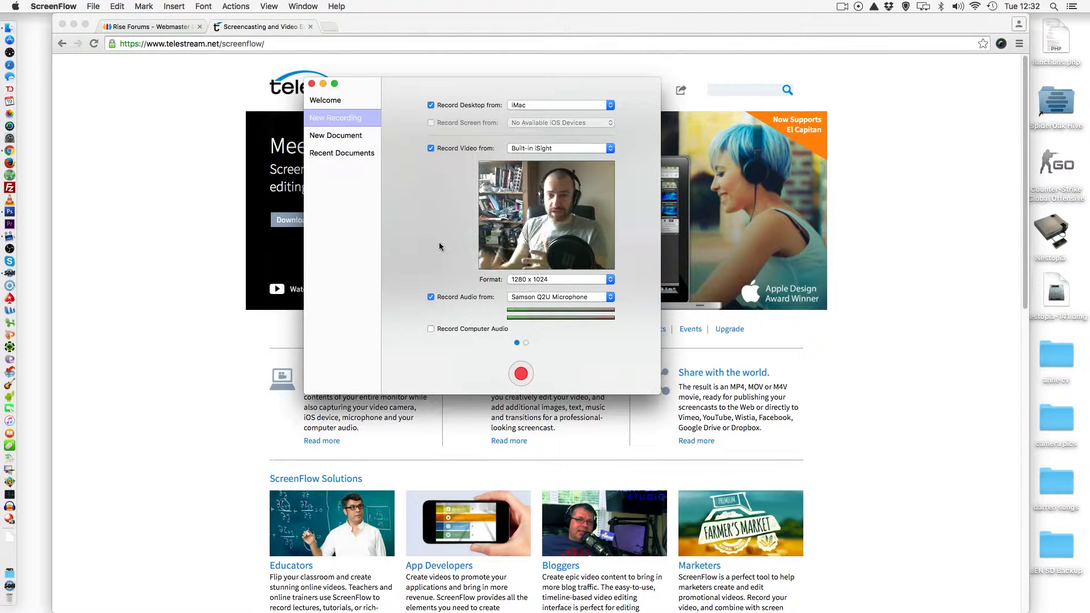
Try out the 640 x 480 and 1280 x 960 formats for the Built-in iSight video
left_click(562, 278)
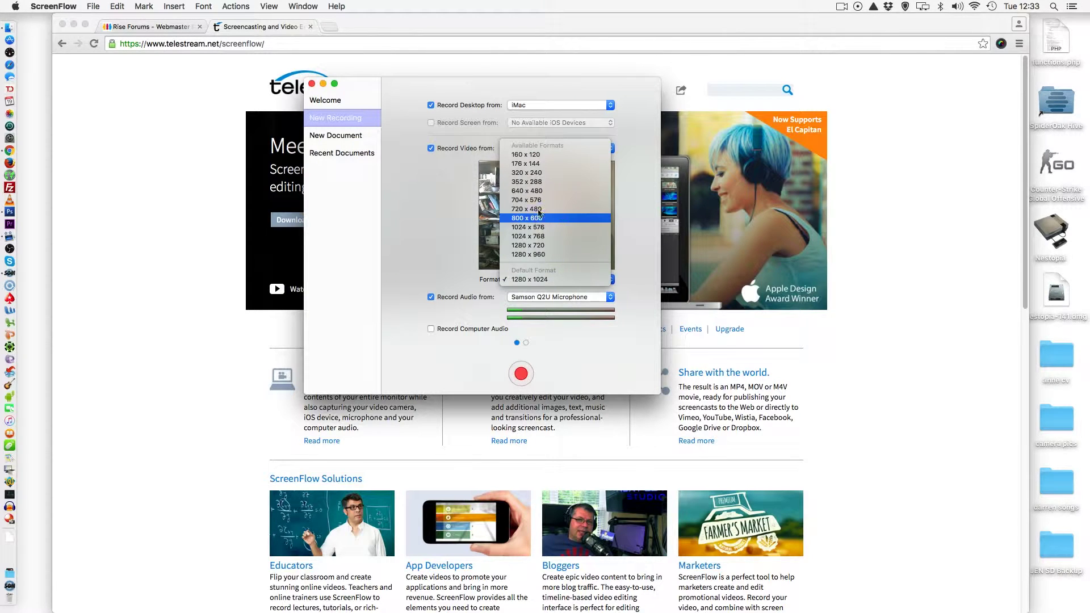
left_click(538, 191)
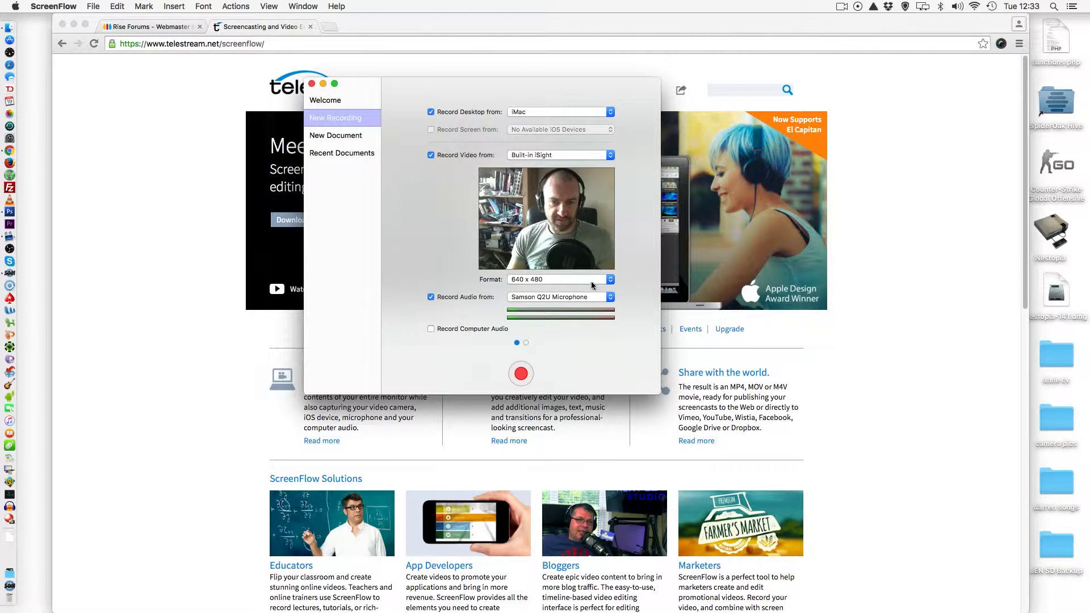
left_click(572, 279)
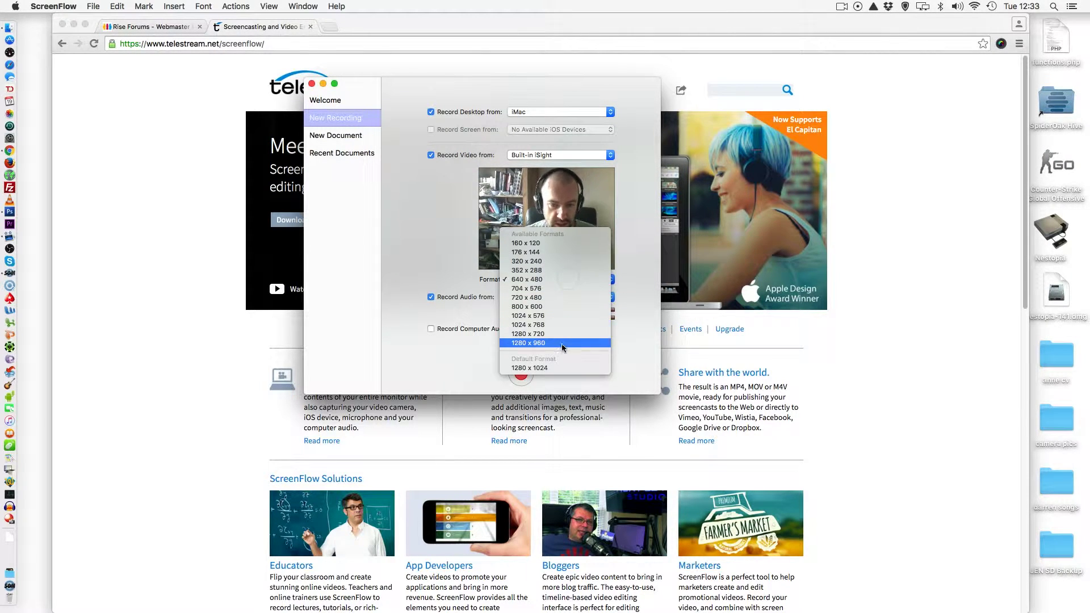
left_click(561, 343)
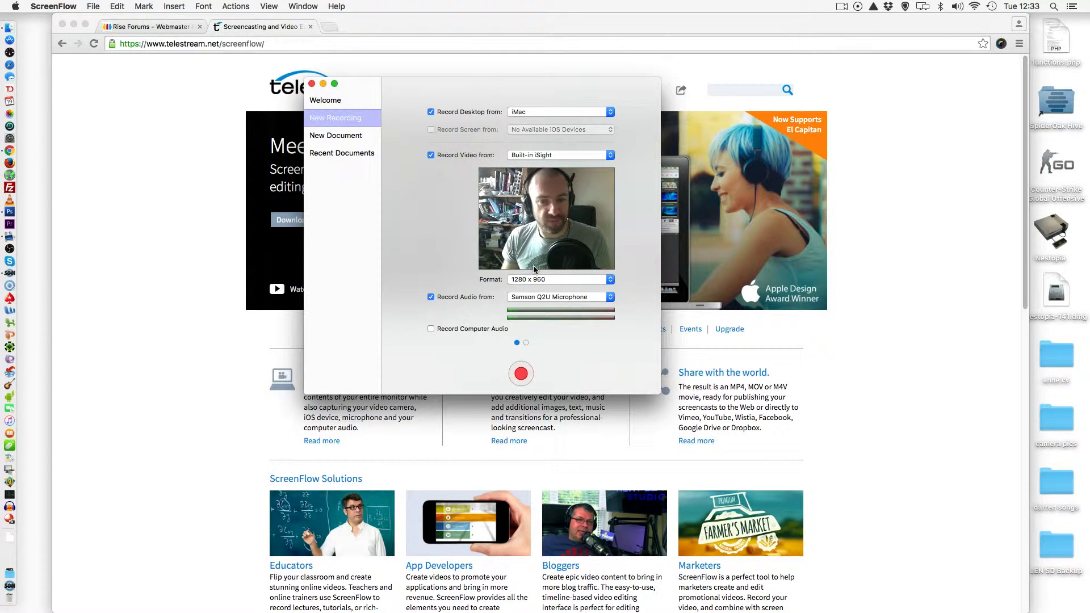
Switch the video source to Logitech Webcam C930e and back to Built-in iSight, and recheck the list of cameras
left_click(545, 155)
left_click(530, 144)
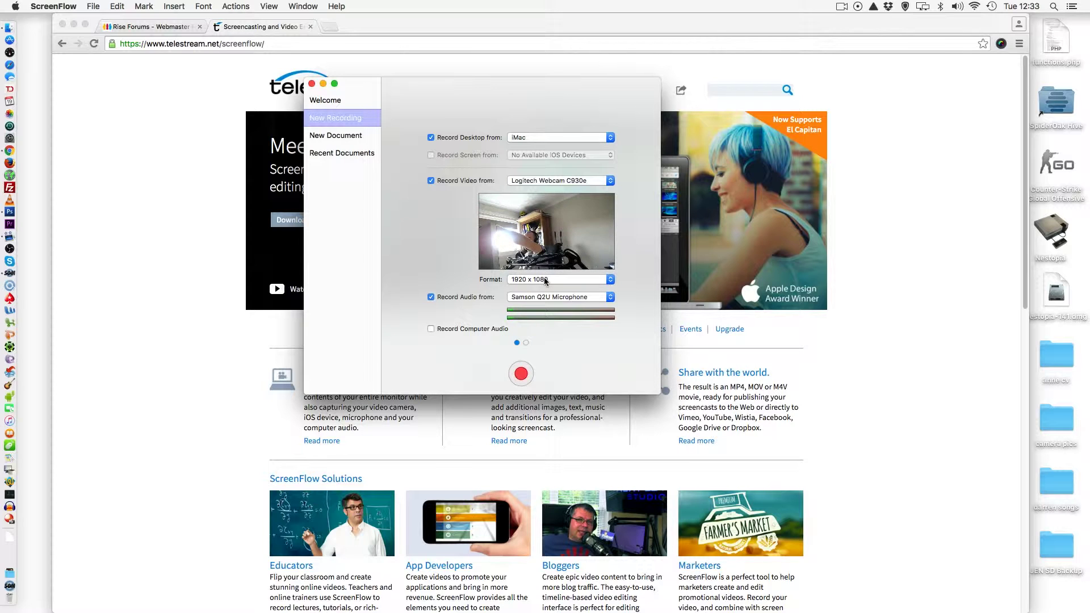
left_click(544, 180)
left_click(540, 184)
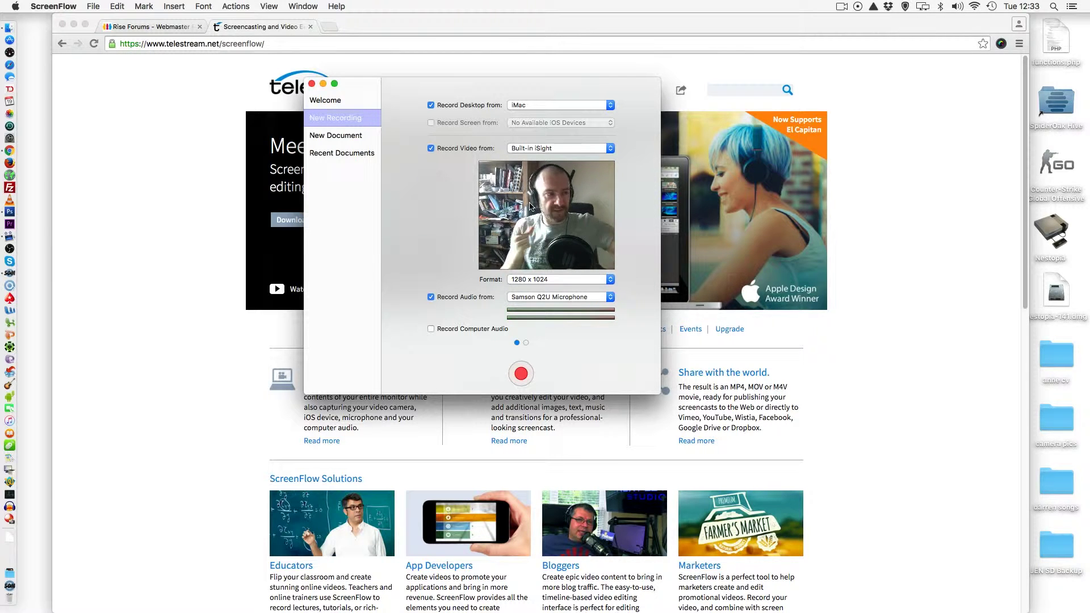
left_click(565, 148)
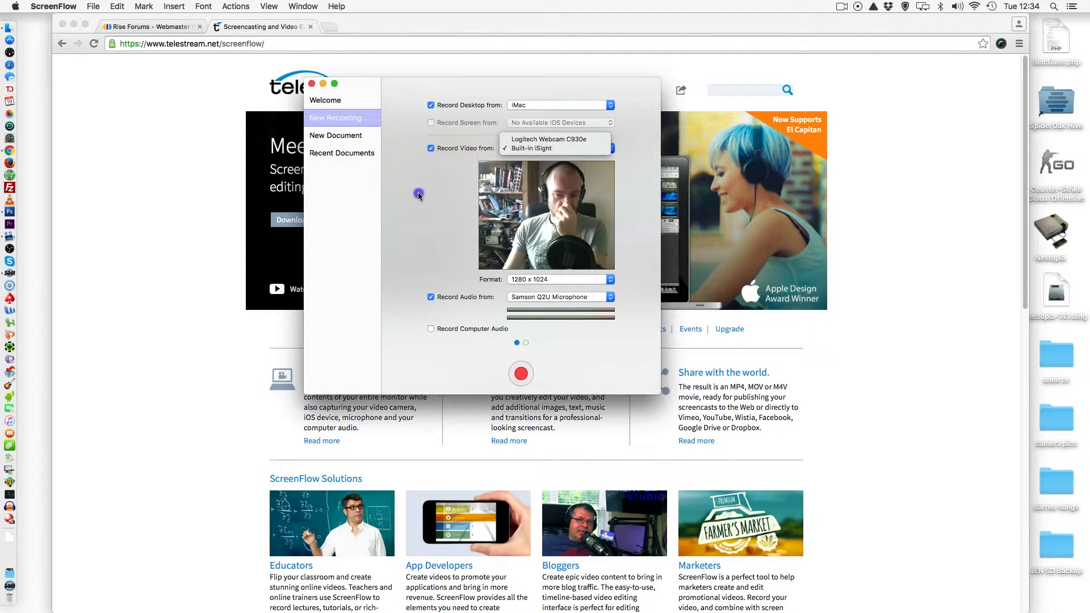
left_click(562, 149)
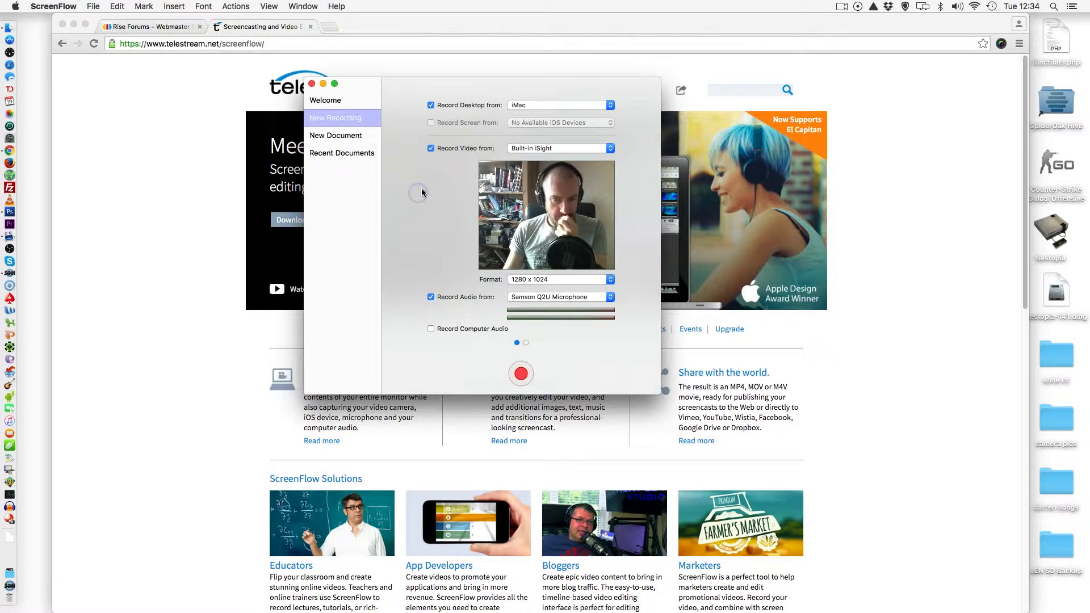
Return to the new recording settings and start recording the iMac desktop, the Built-in iSight video and the Samson Q2U Microphone
left_click(339, 136)
left_click(341, 120)
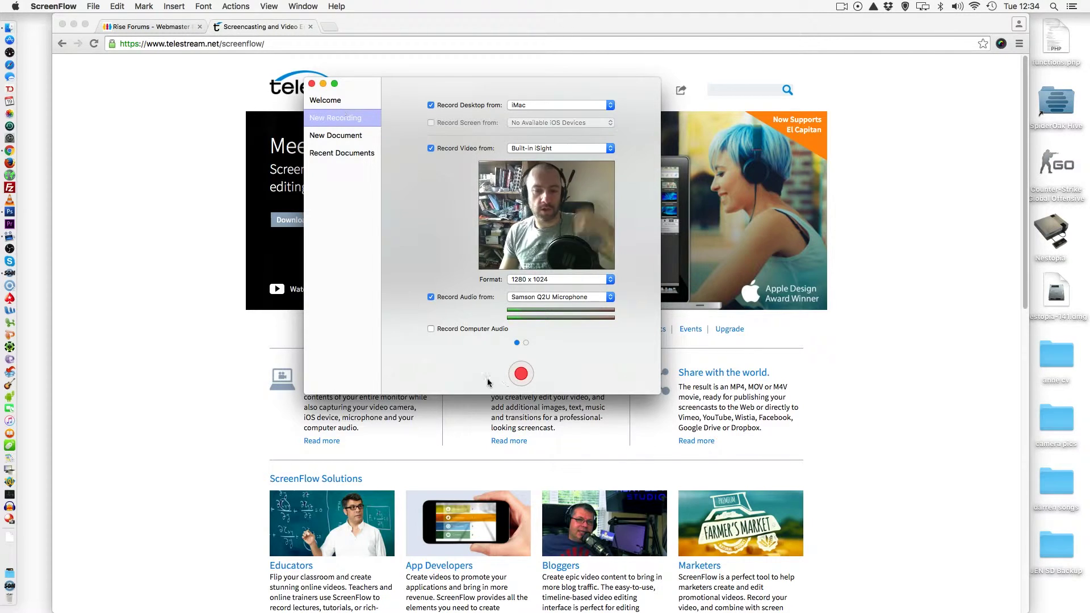
left_click(521, 374)
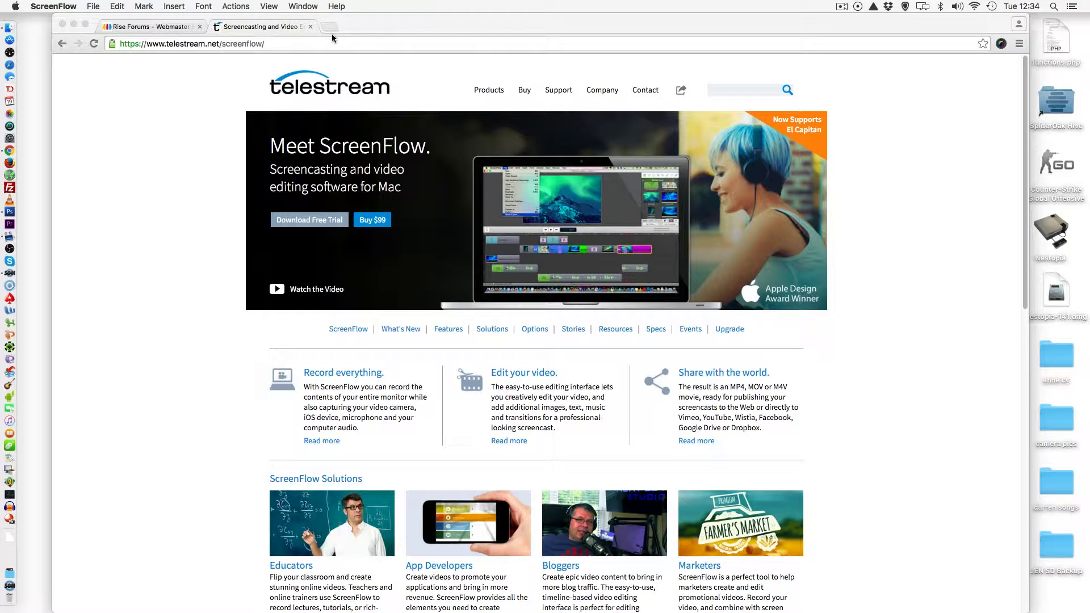
Switch to the Rise Forums page in Chrome, open the Freelancing forum and browse its thread "It's Time to Make Money"
left_click(152, 26)
scroll(387, 426, "down", 10)
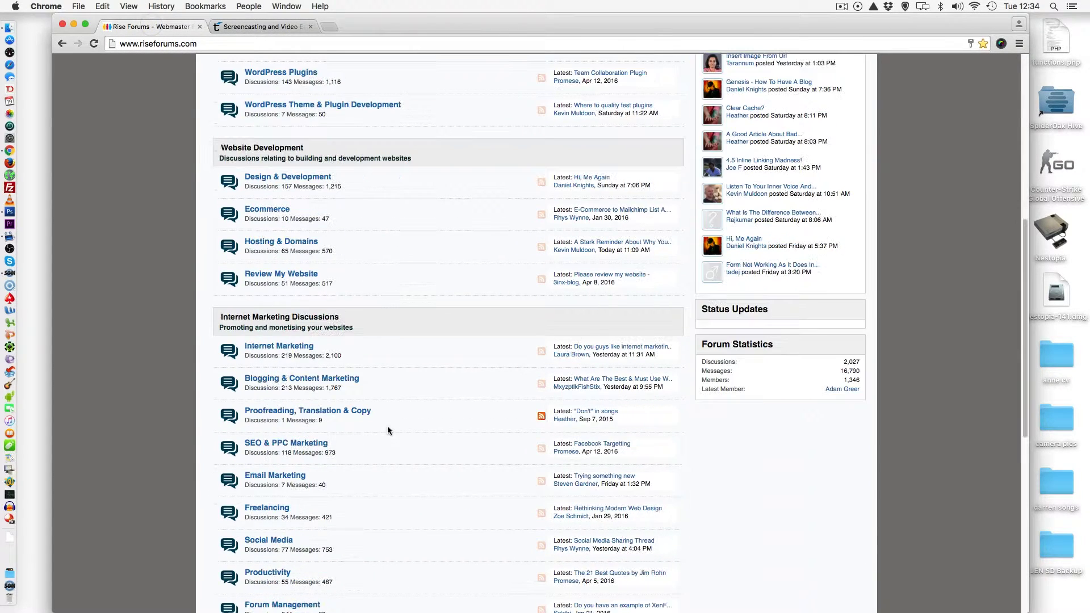
left_click(279, 268)
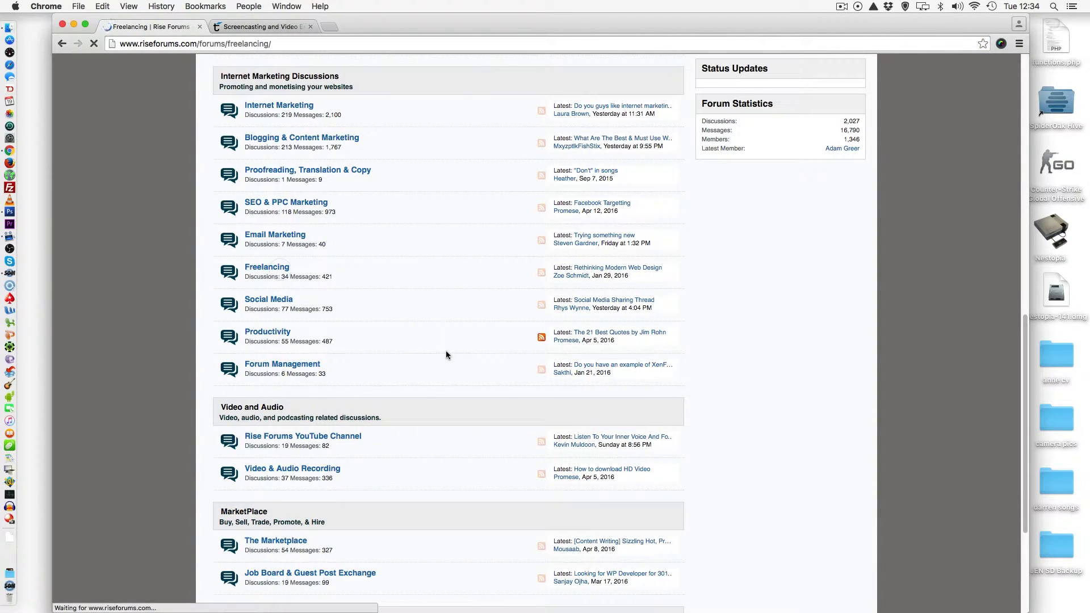
scroll(385, 394, "down", 10)
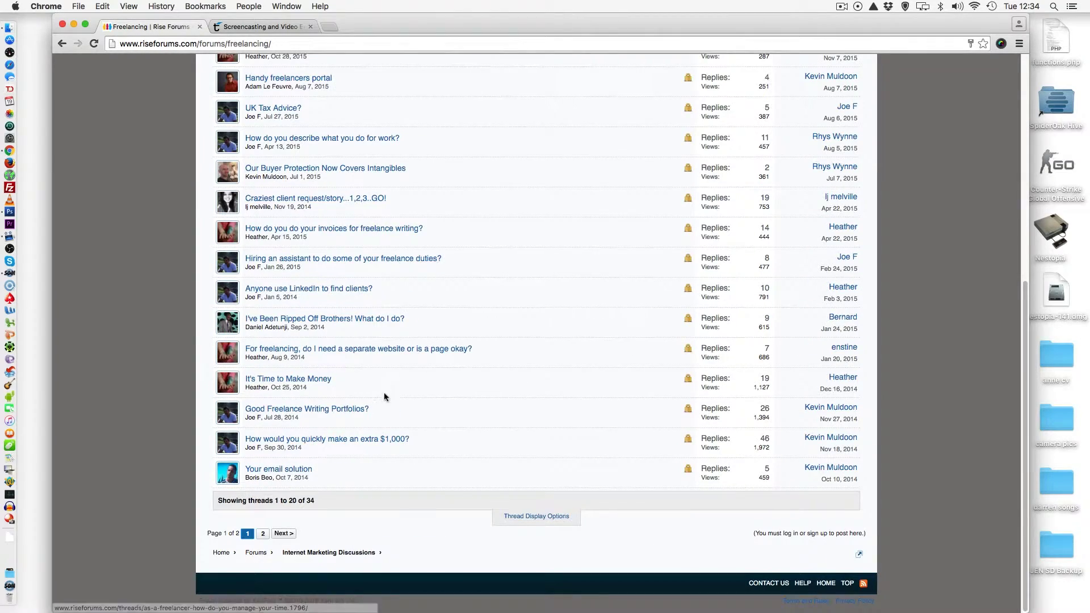
left_click(320, 383)
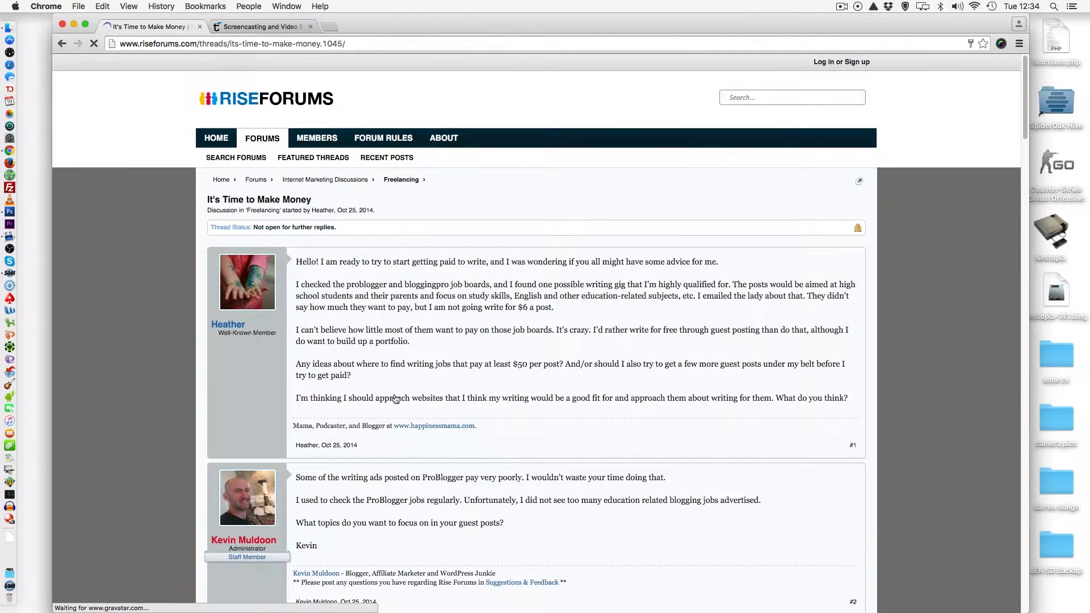
scroll(398, 397, "down", 20)
scroll(398, 397, "up", 20)
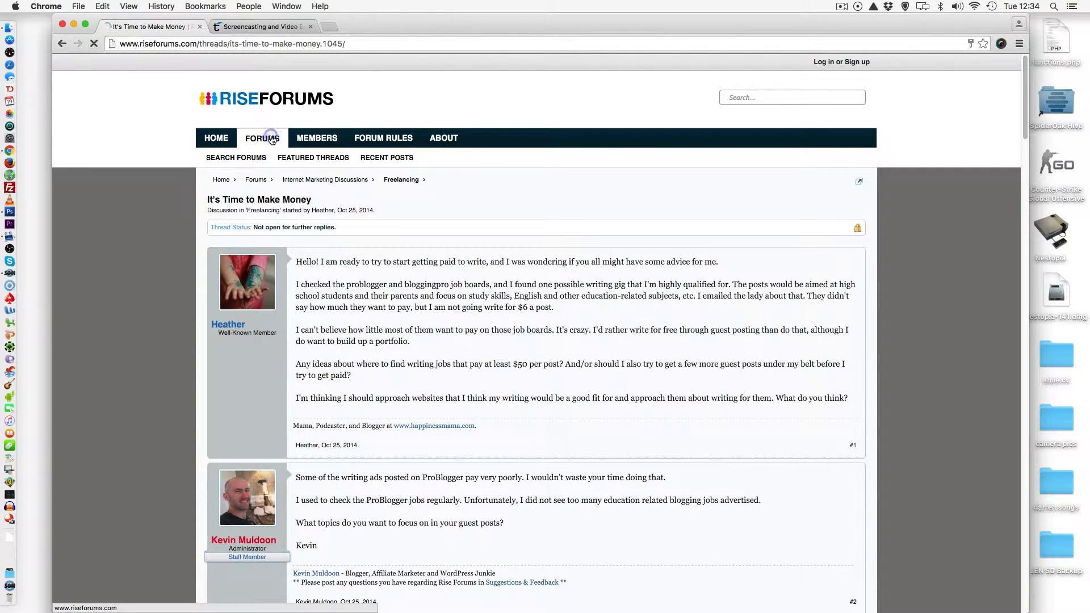
Return to the Rise Forums index, browse the whole page and stop the screen recording
left_click(271, 138)
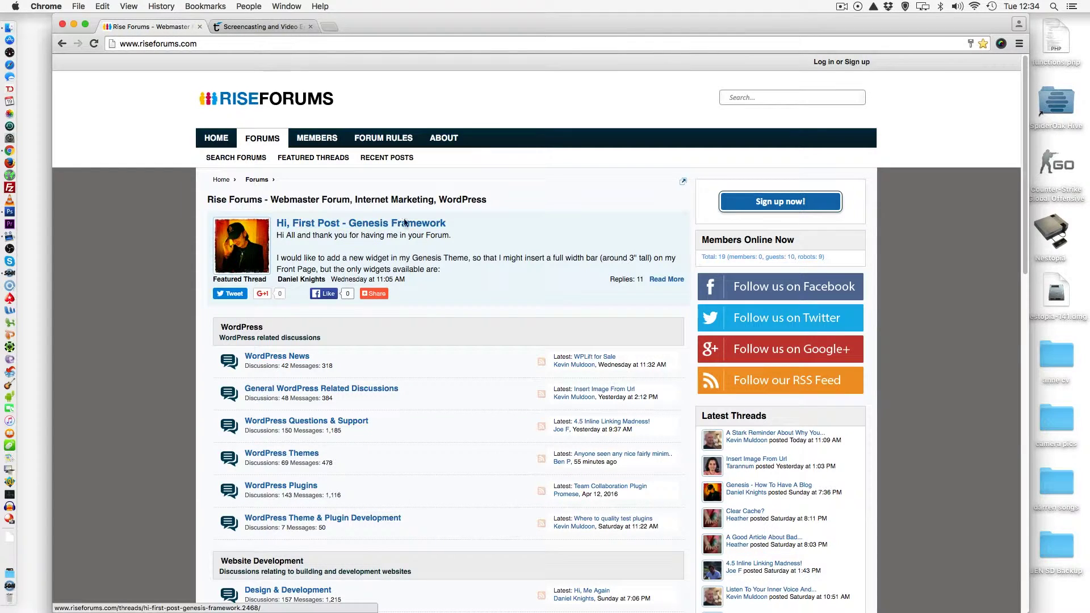
scroll(430, 272, "down", 15)
scroll(429, 272, "down", 5)
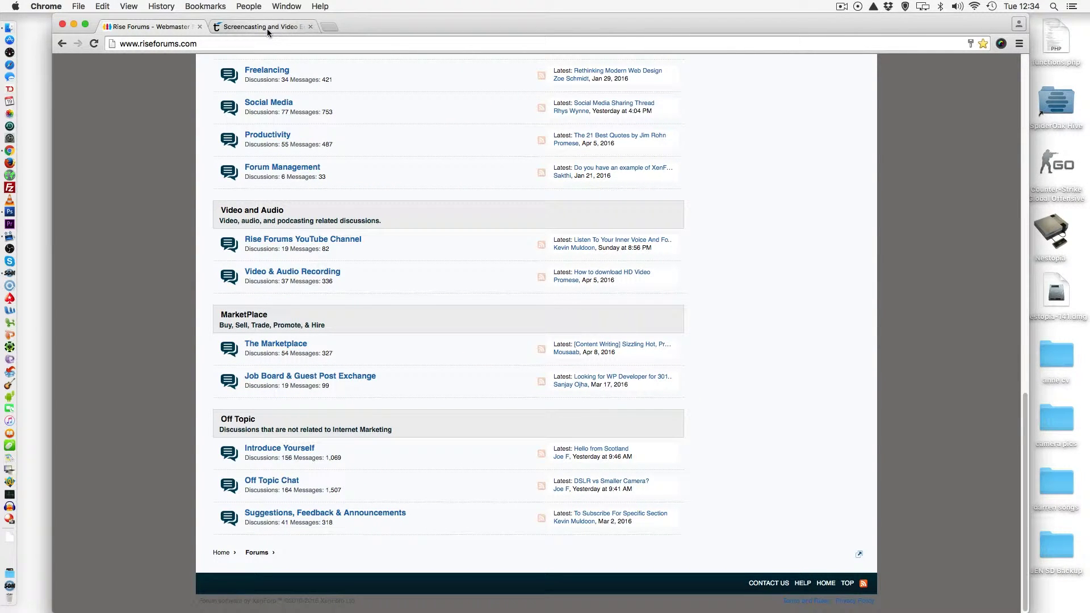
scroll(491, 309, "up", 20)
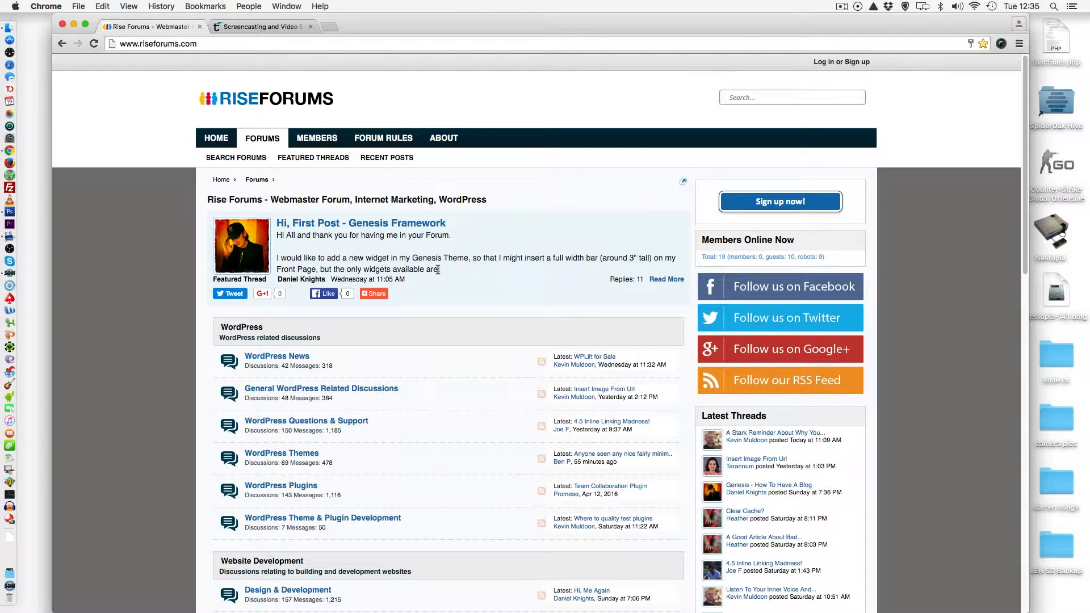
key("super+shift+2")
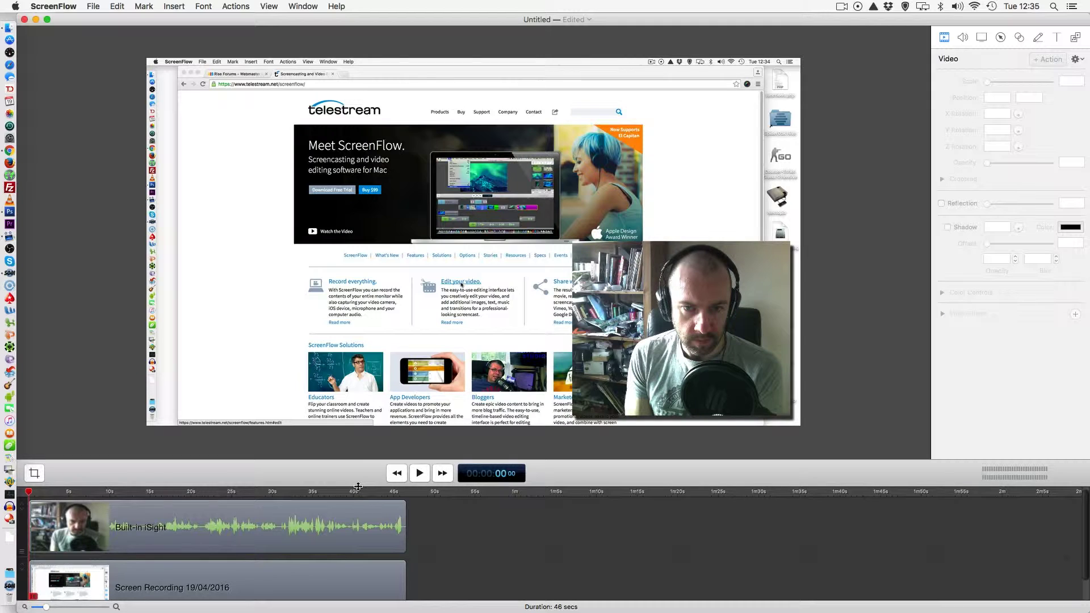
Enlarge the timeline to fit both tracks, play about the first 5 seconds of the recording and return the playhead to the start
left_click_drag(358, 487, 363, 391)
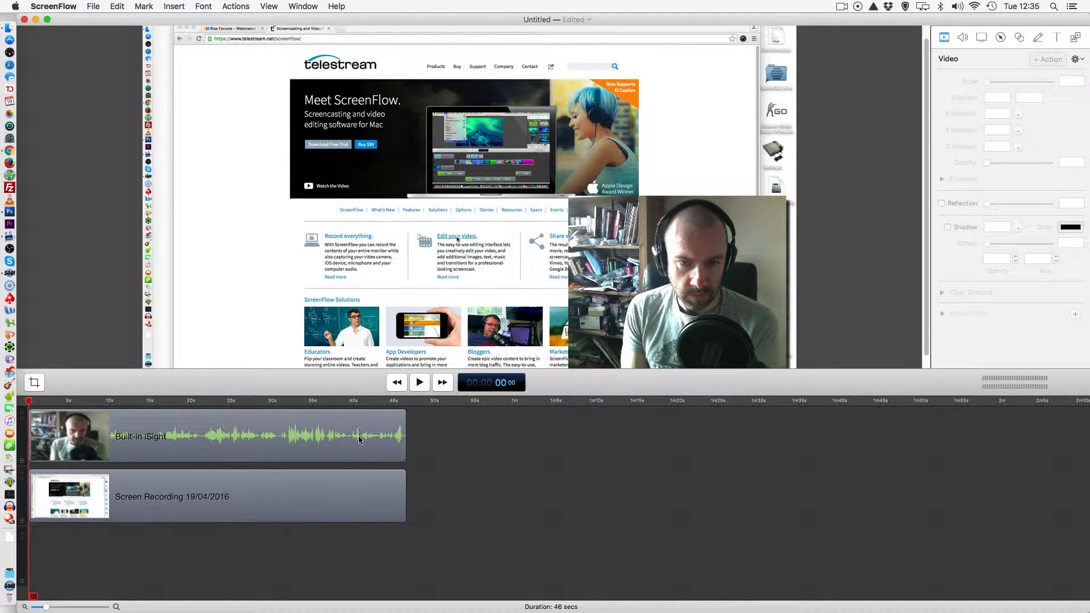
left_click(420, 384)
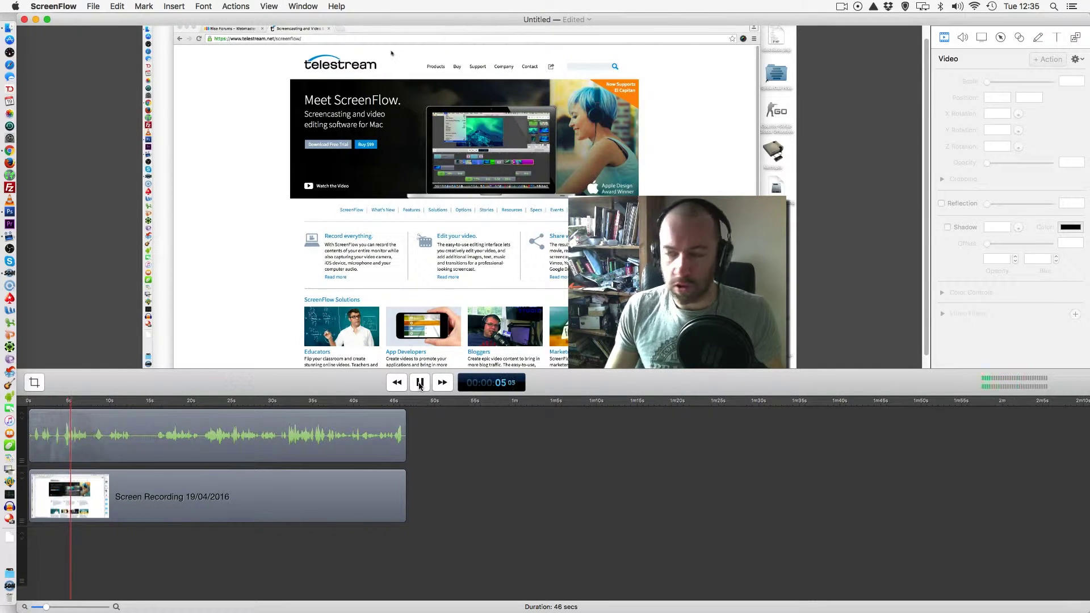
left_click(419, 384)
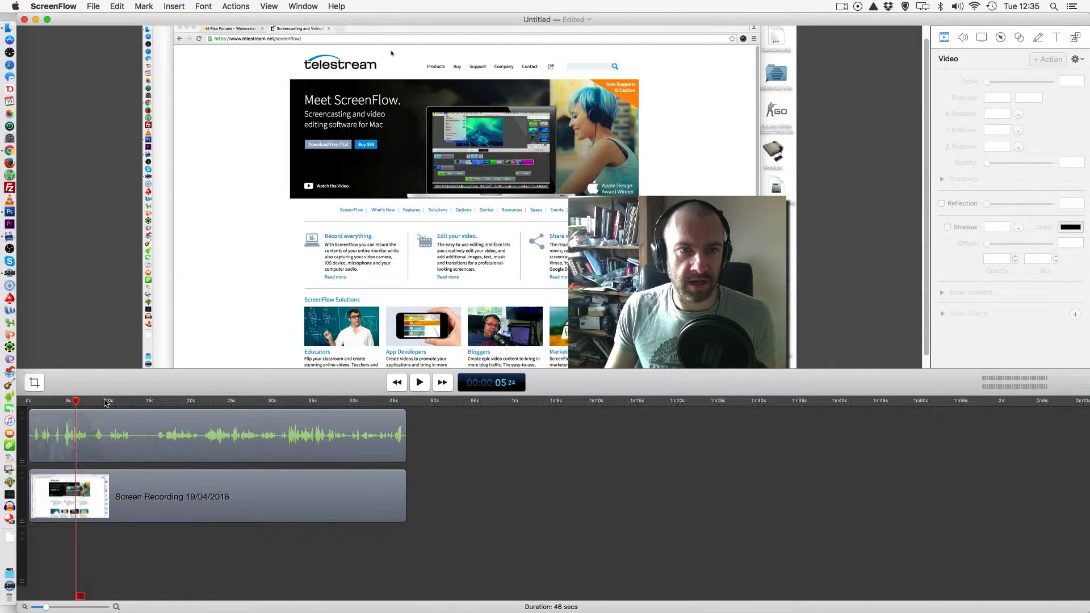
left_click_drag(77, 403, 28, 402)
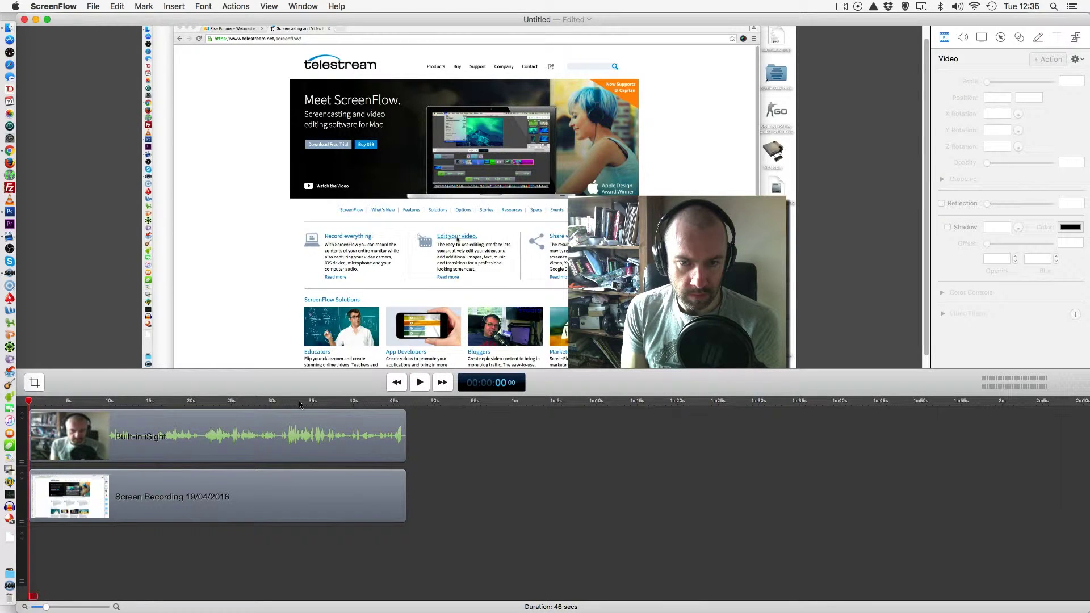
Select the screen recording and Built-in iSight clips in turn to compare their video properties
left_click(254, 387)
left_click(239, 513)
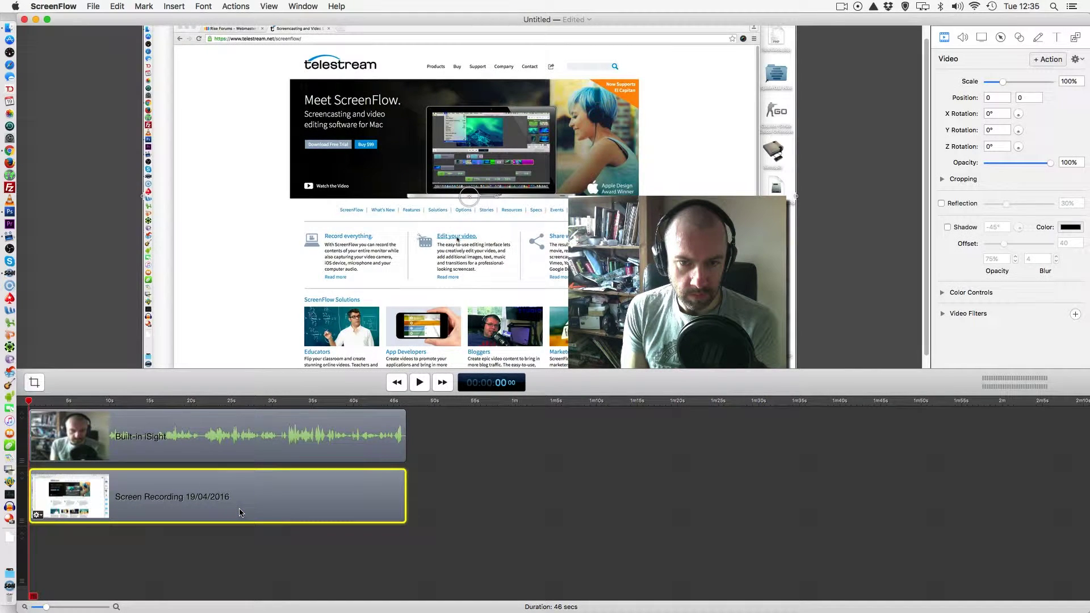
left_click(213, 429)
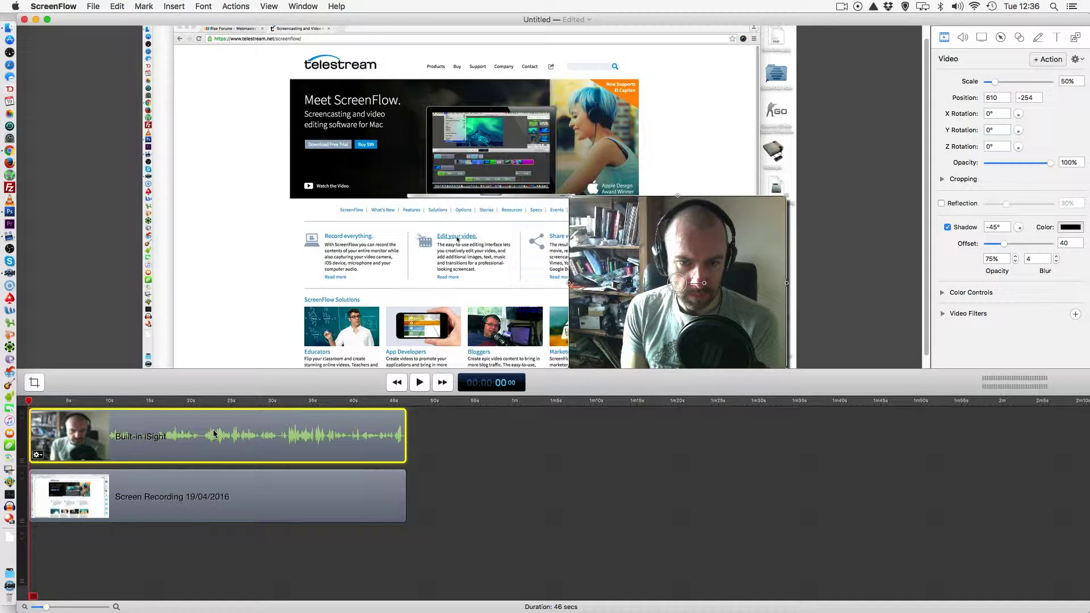
left_click(196, 499)
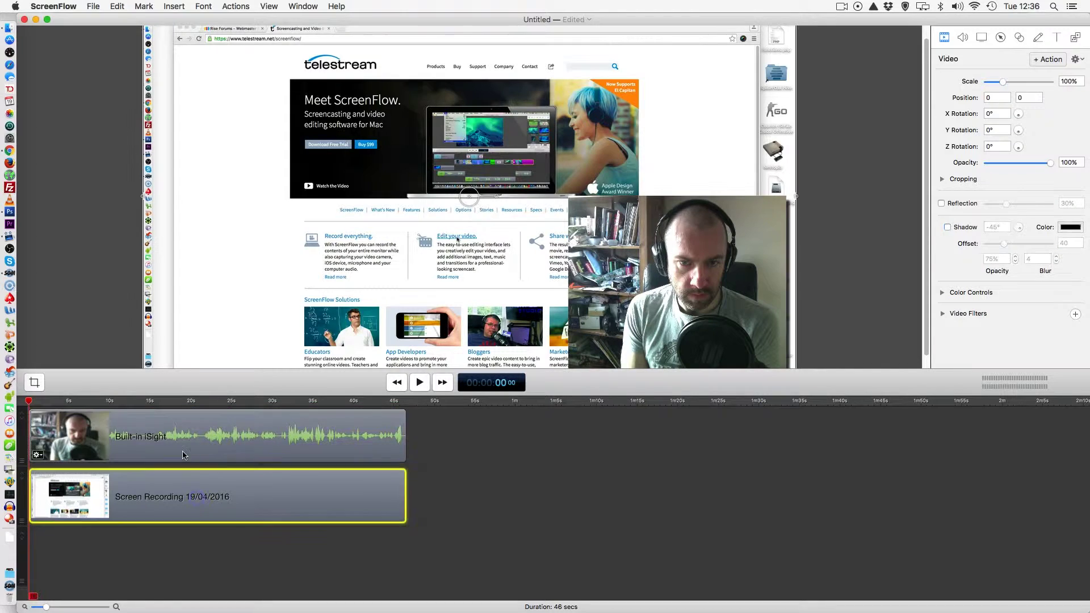
Detach the audio from the Built-in iSight clip and select the separate audio and video clips in turn to check them
left_click(181, 446)
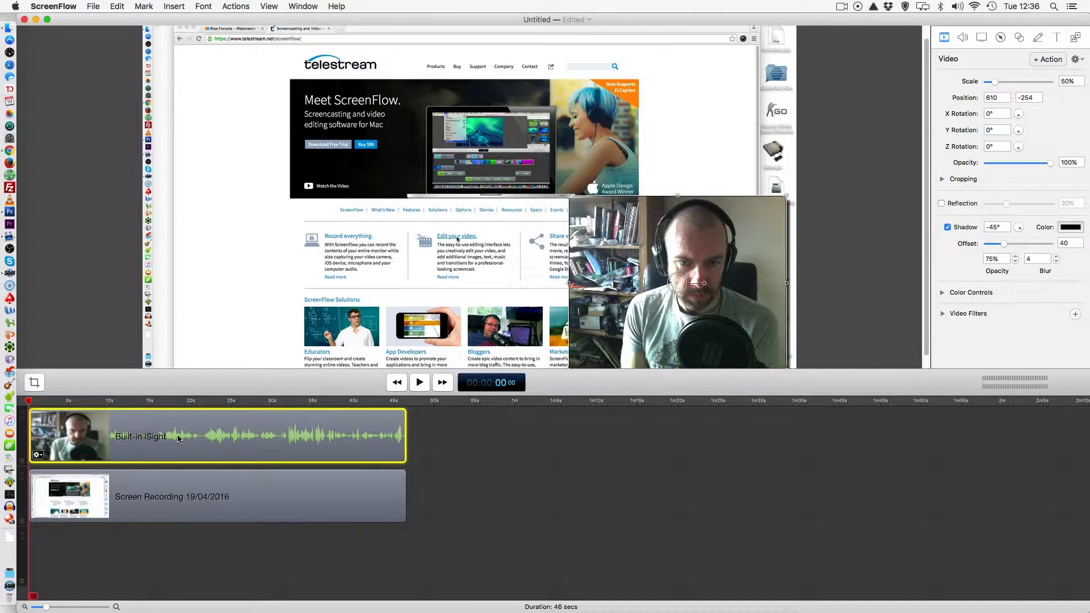
right_click(177, 438)
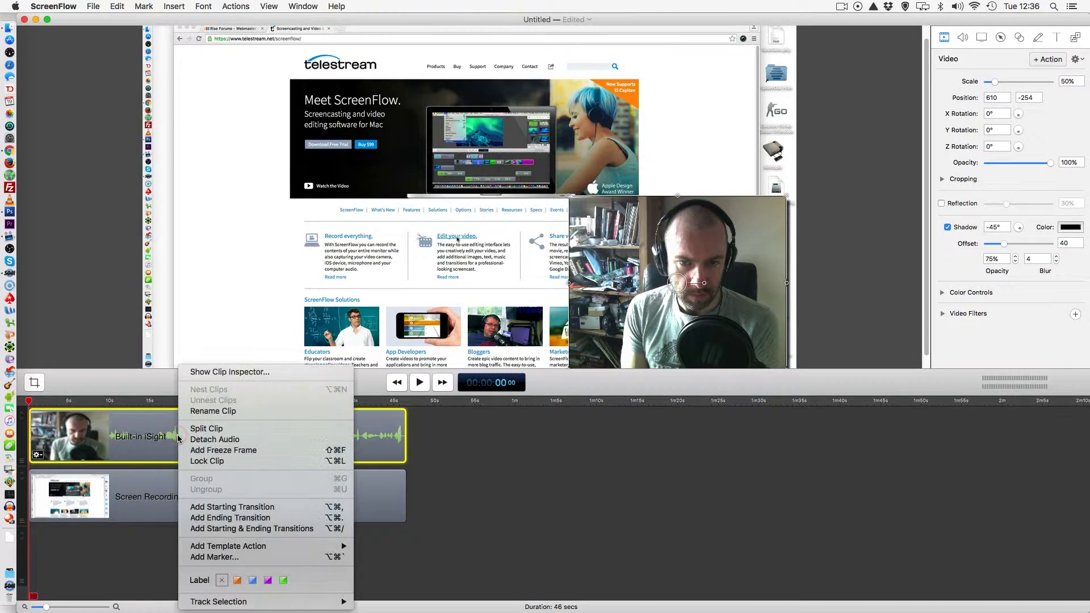
left_click(245, 443)
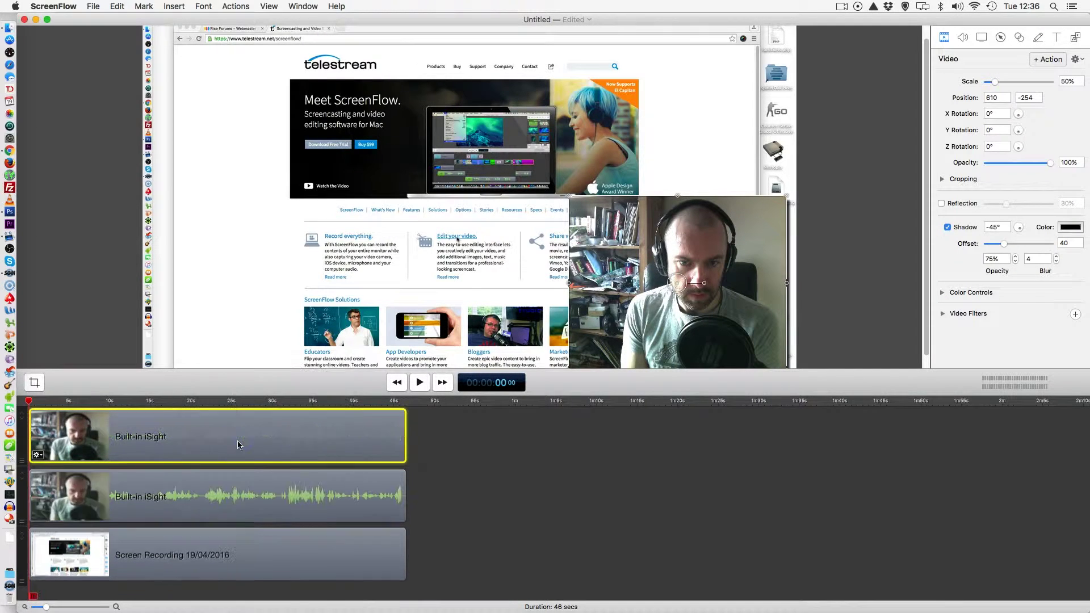
left_click(221, 501)
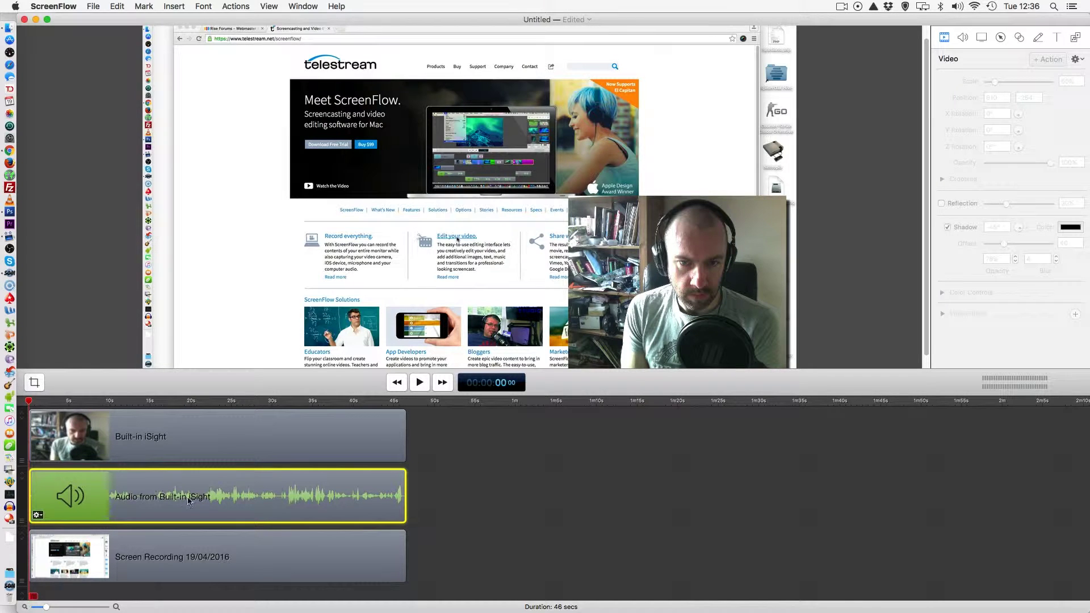
left_click(183, 453)
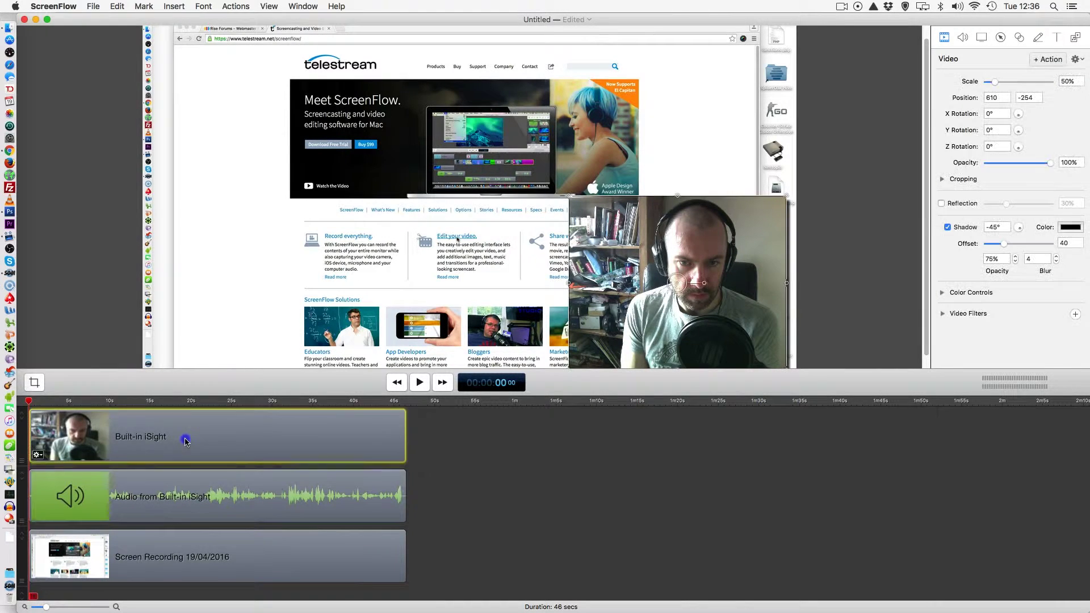
left_click(223, 483)
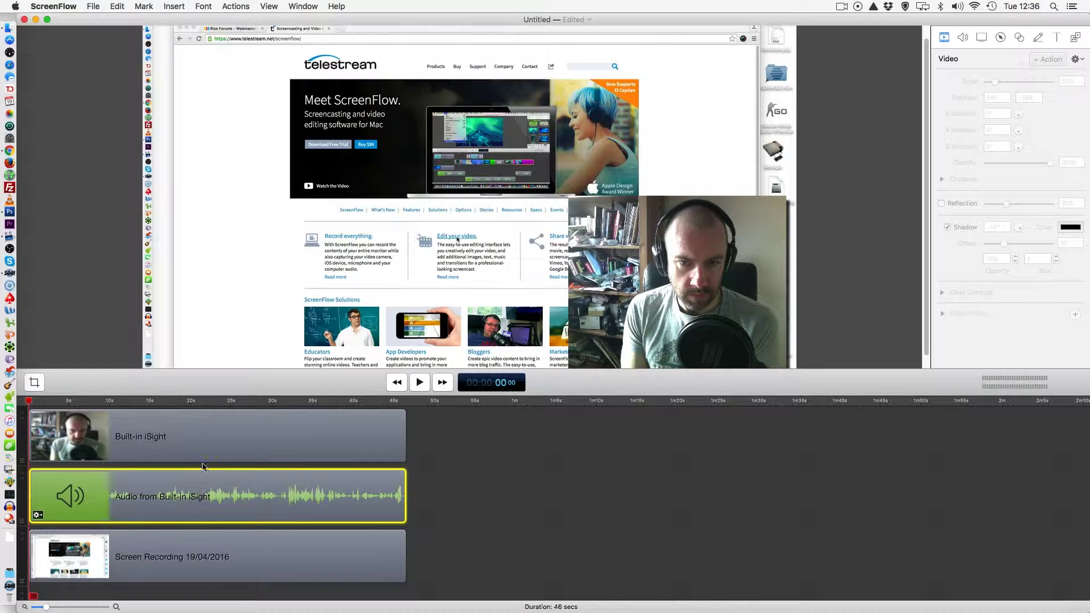
Select the Built-in iSight video, its detached audio and the screen recording in turn to compare the three separate tracks
left_click(216, 430)
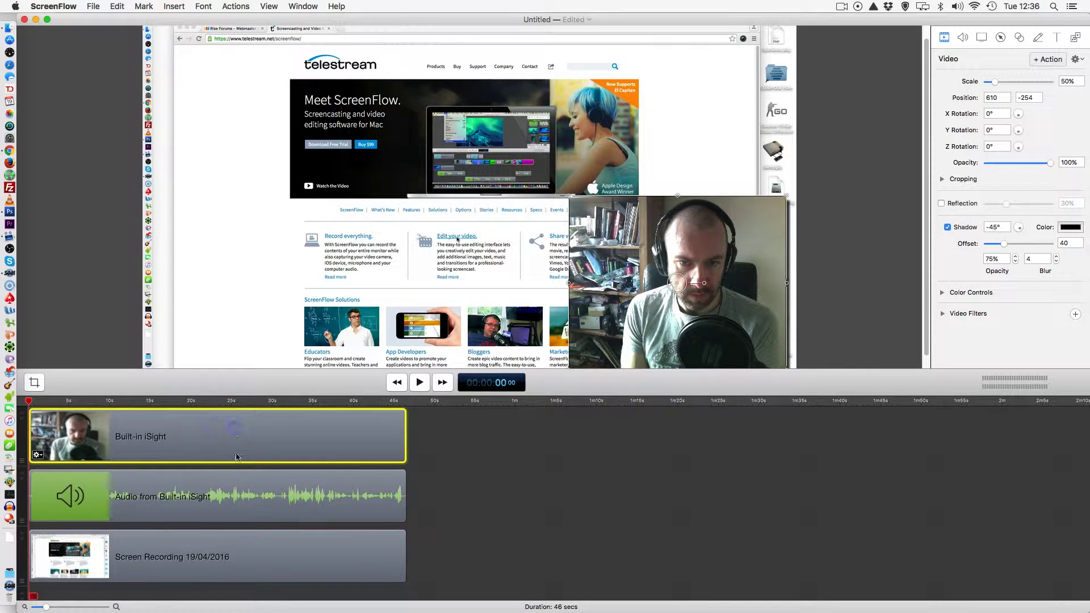
left_click(241, 489)
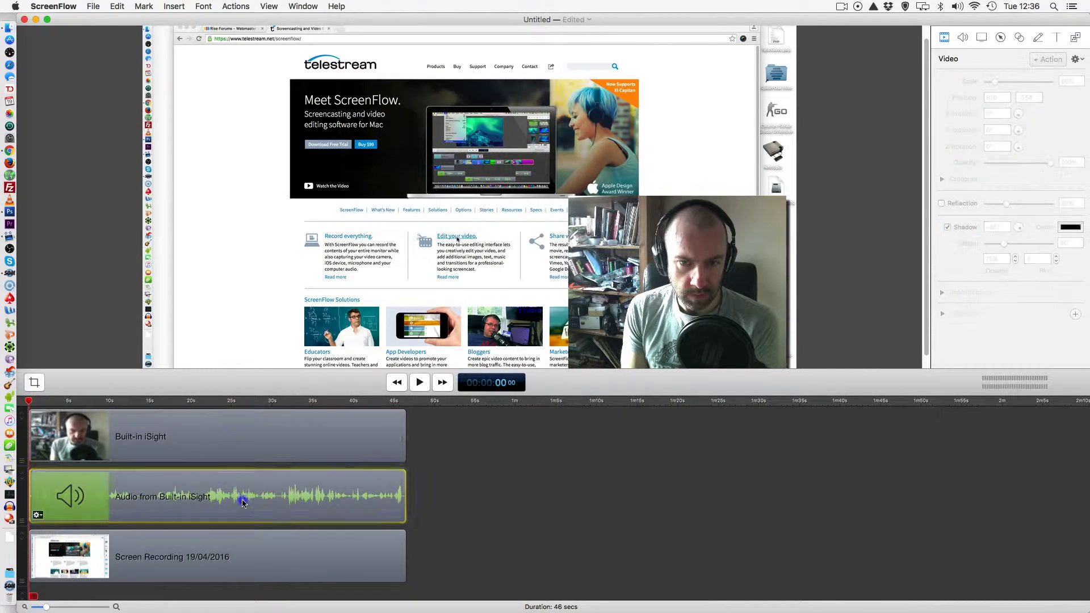
left_click(231, 562)
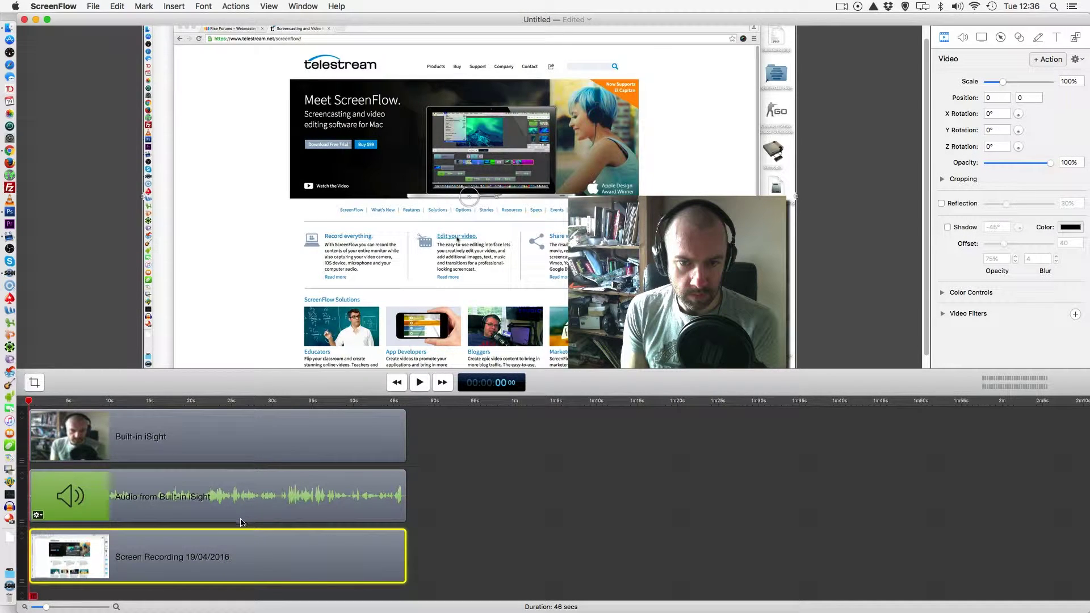
left_click(244, 488)
left_click(238, 425)
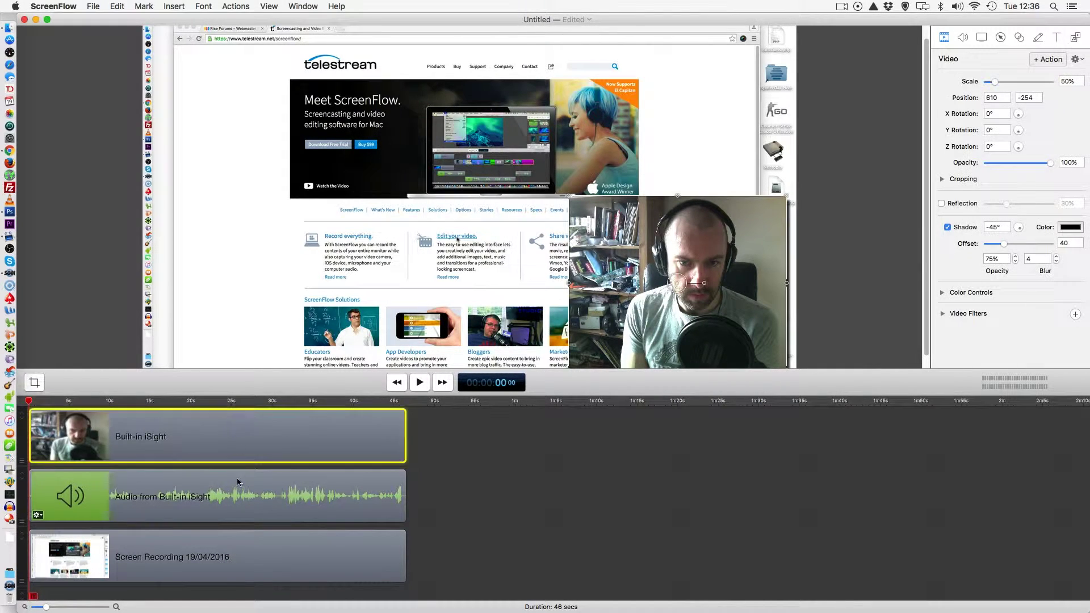
left_click(237, 481)
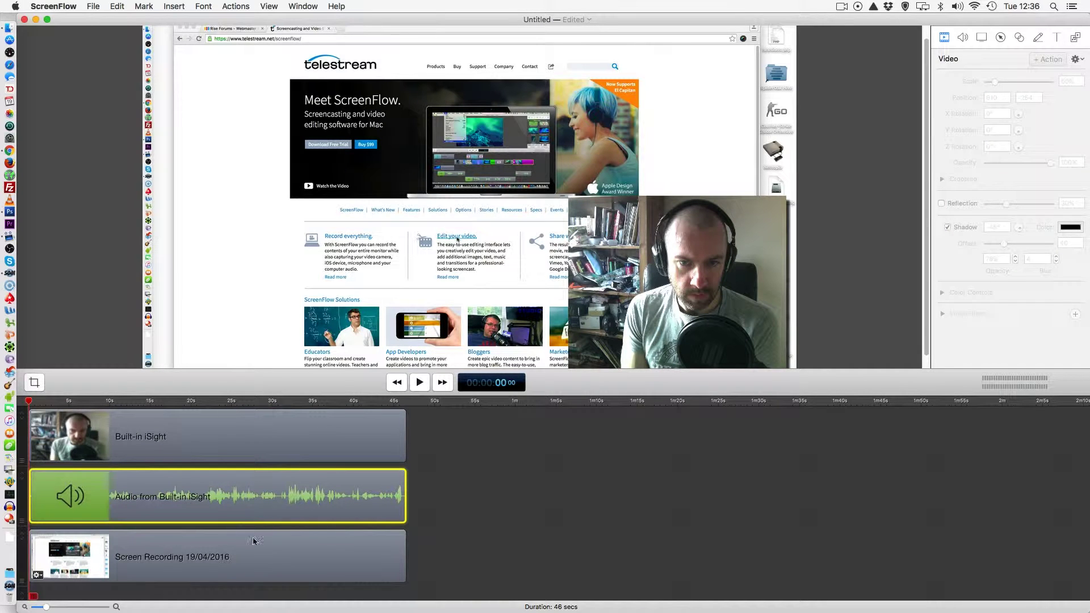
left_click(257, 544)
left_click(255, 500)
left_click(264, 453)
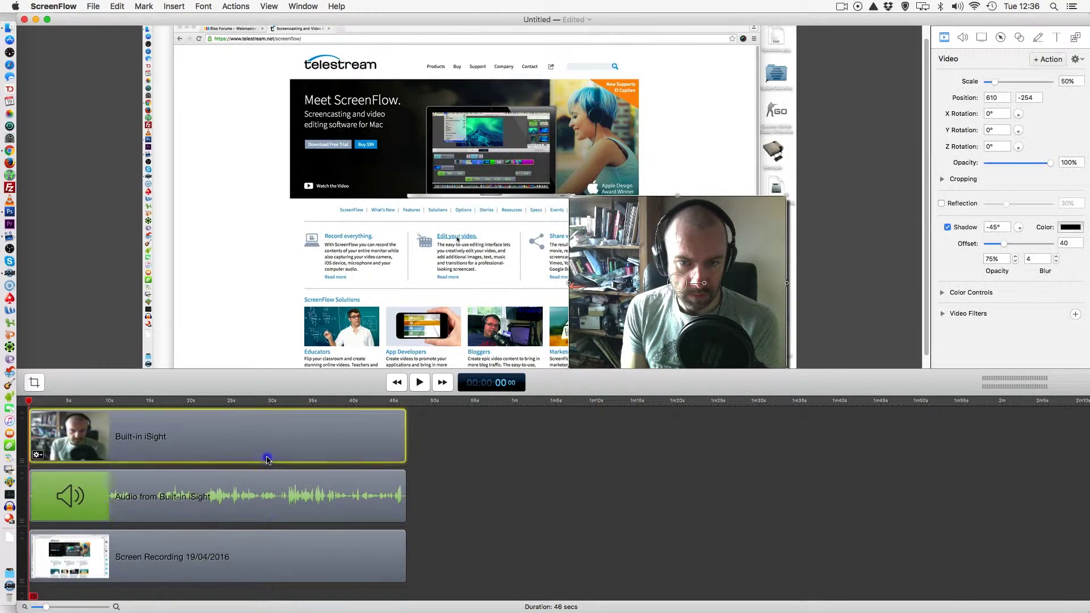
left_click(252, 549)
left_click(285, 486)
left_click(230, 441)
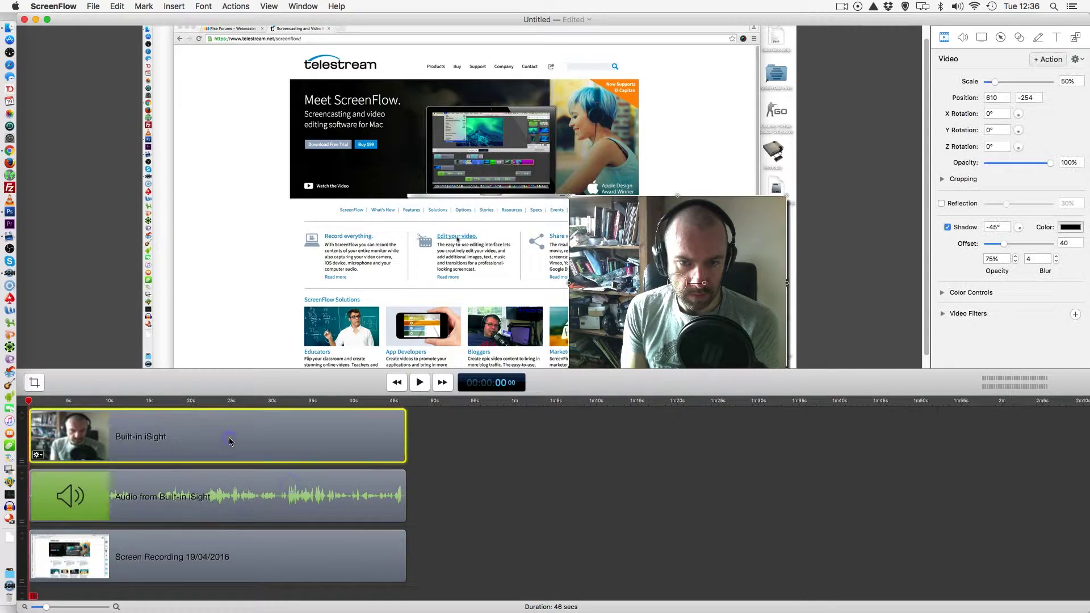
Rename the Built-in iSight video clip as "Webcam Clip"
right_click(219, 438)
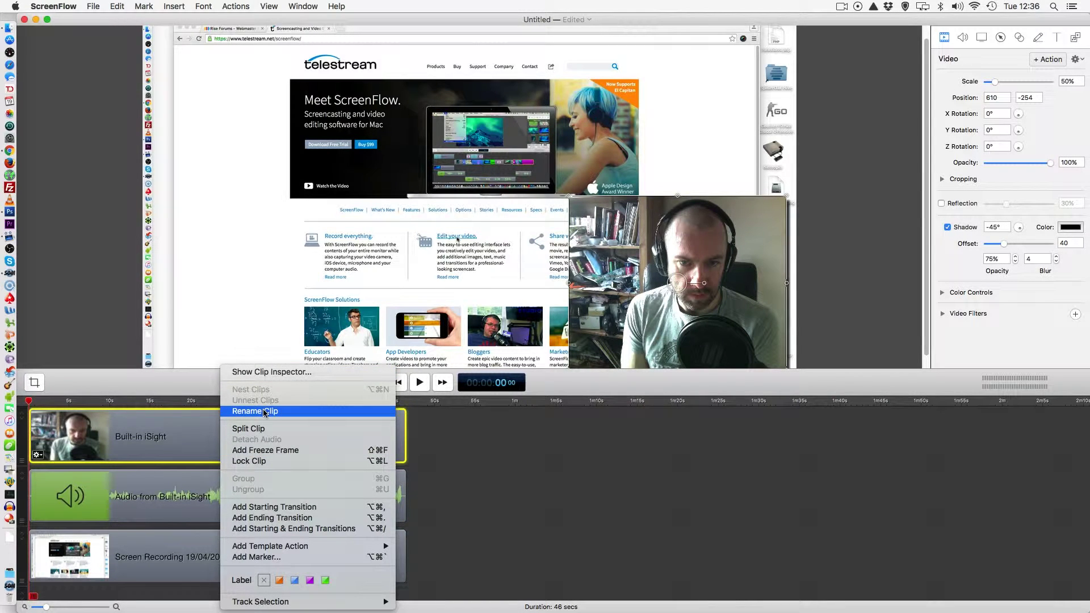
left_click(163, 444)
right_click(164, 444)
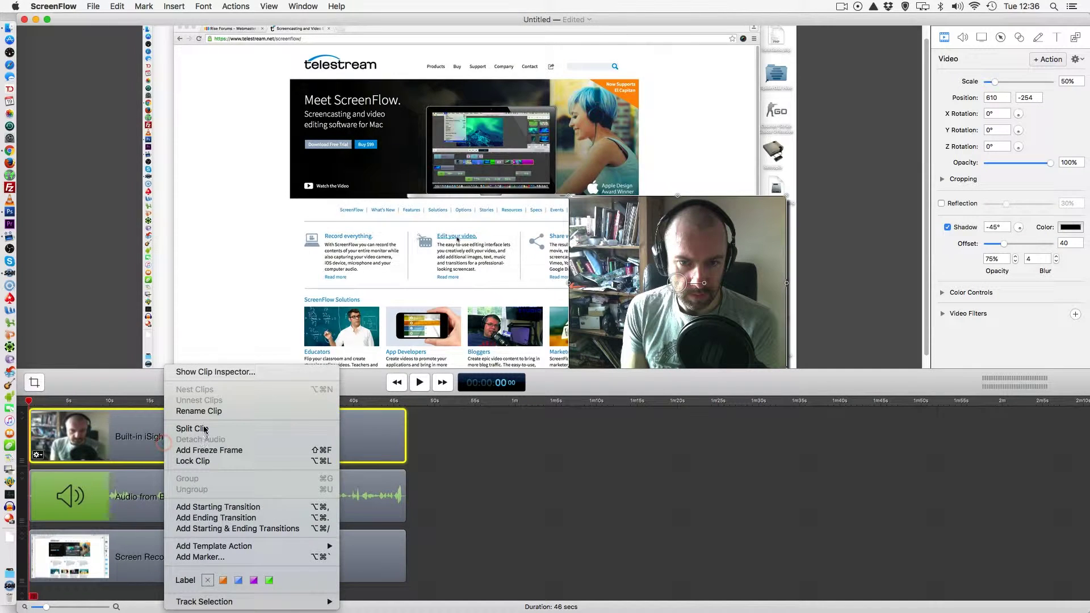
left_click(207, 411)
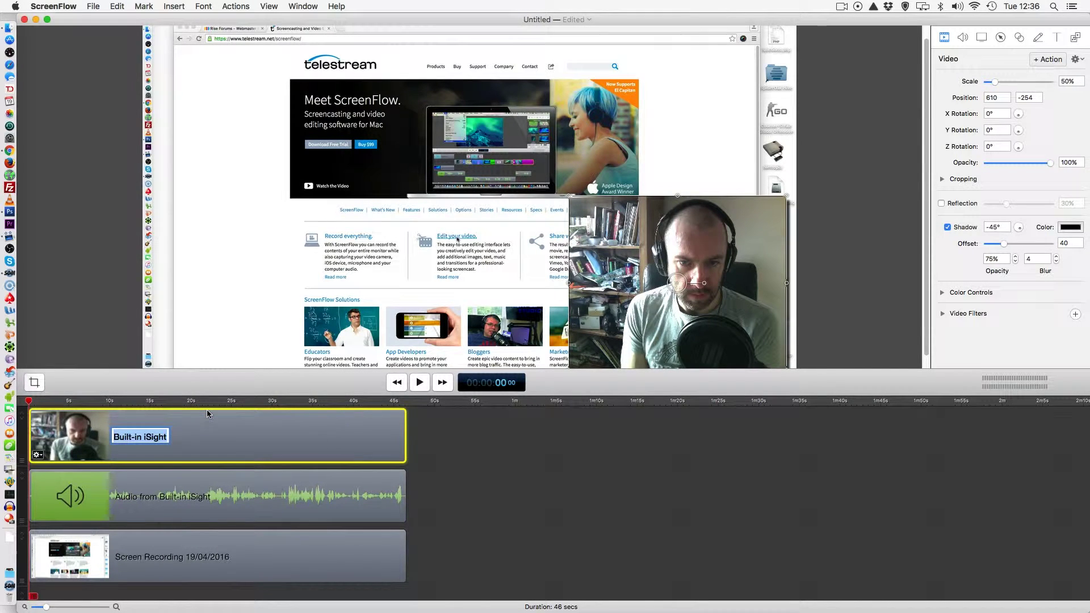
key("BackSpace")
type("Webcam C")
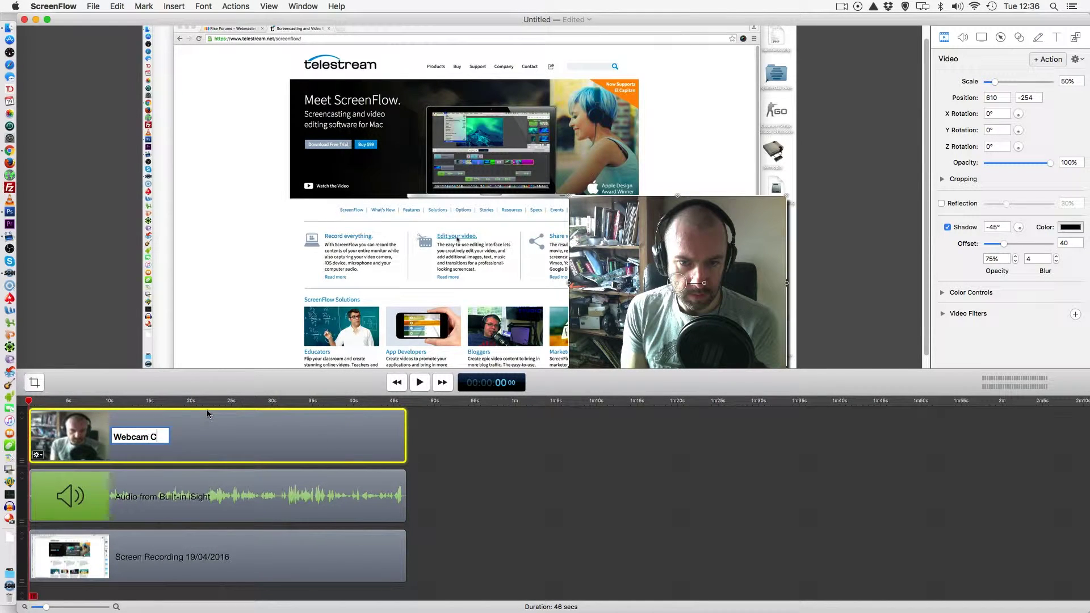
type("lip")
left_click(239, 429)
Review the commands available for the Webcam Clip and check the screen recording and audio clips in turn
right_click(292, 448)
left_click(292, 446)
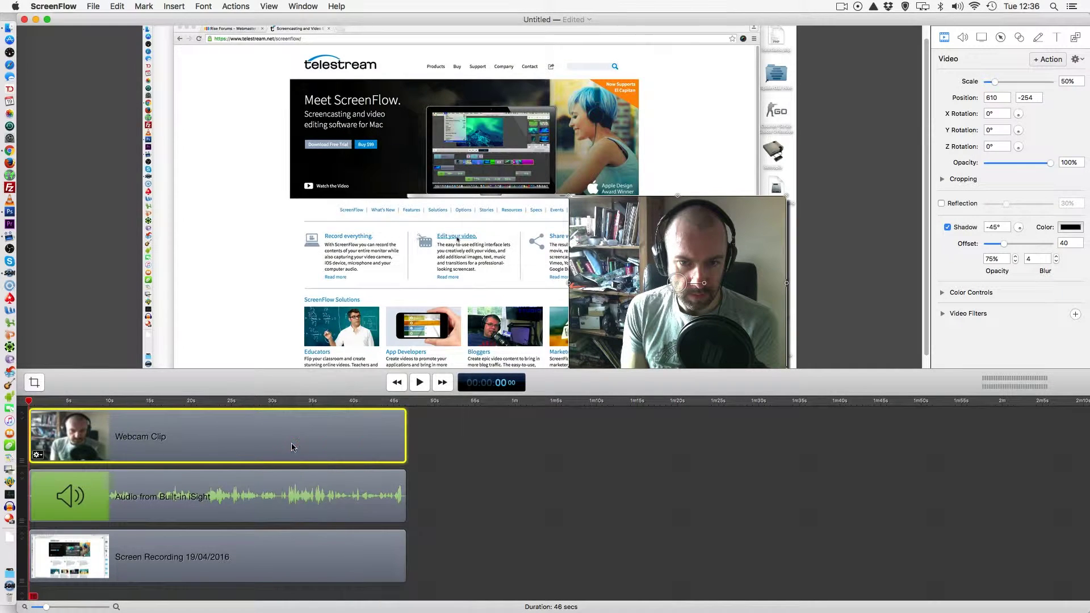
right_click(291, 445)
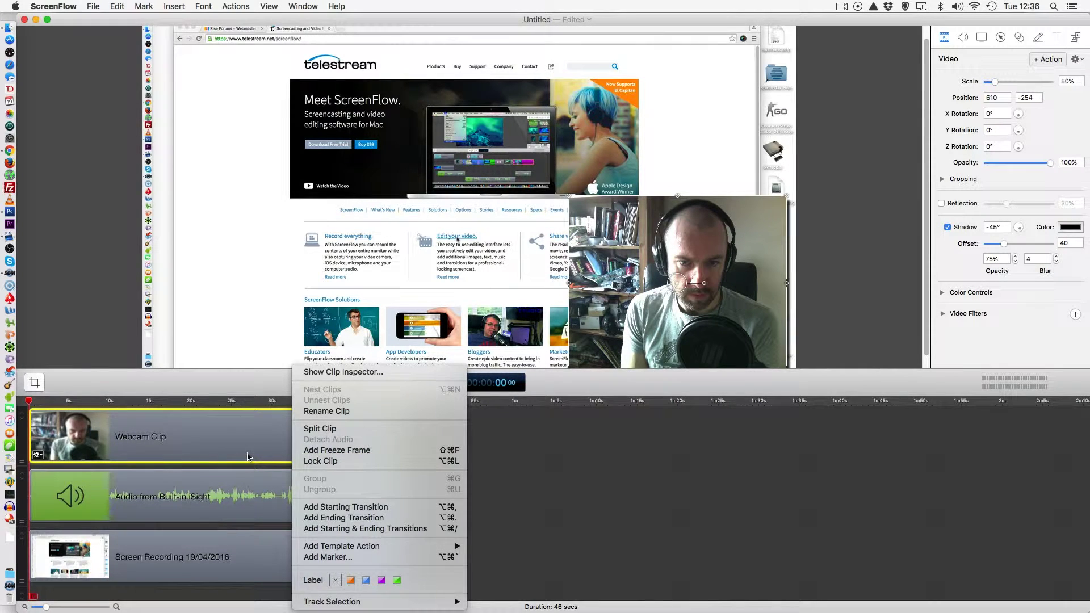
left_click(214, 432)
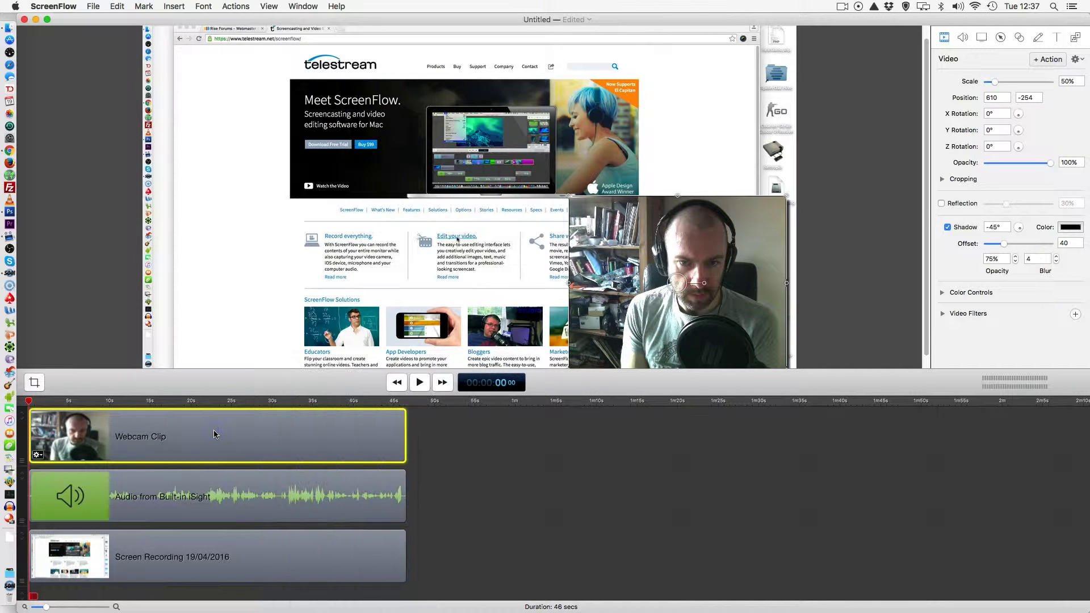
left_click(270, 557)
left_click(272, 500)
Scale the Webcam Clip down to 27% and move it to position 648, -330 in the canvas's lower right area
left_click(259, 428)
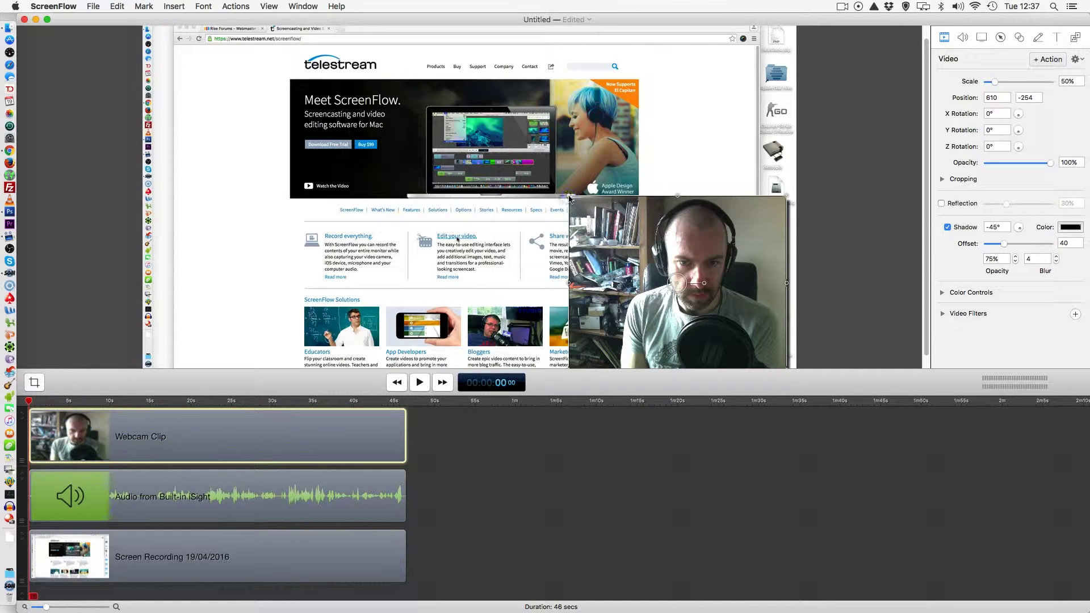
mouse_move(570, 196)
left_mouse_down()
mouse_move(657, 253)
mouse_move(574, 204)
mouse_move(588, 206)
left_mouse_up()
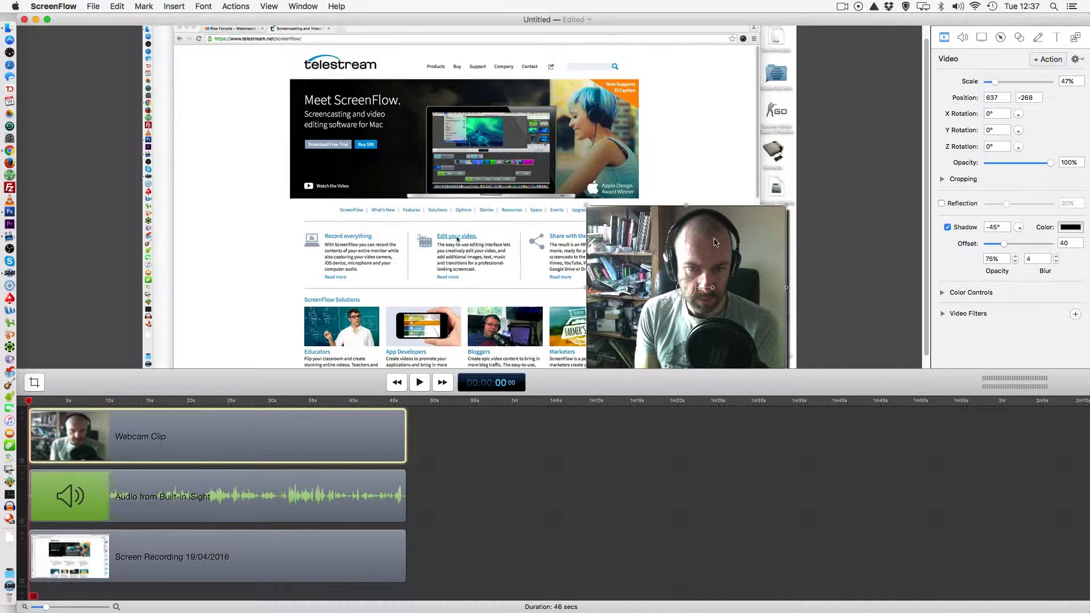
left_click_drag(714, 212, 686, 262)
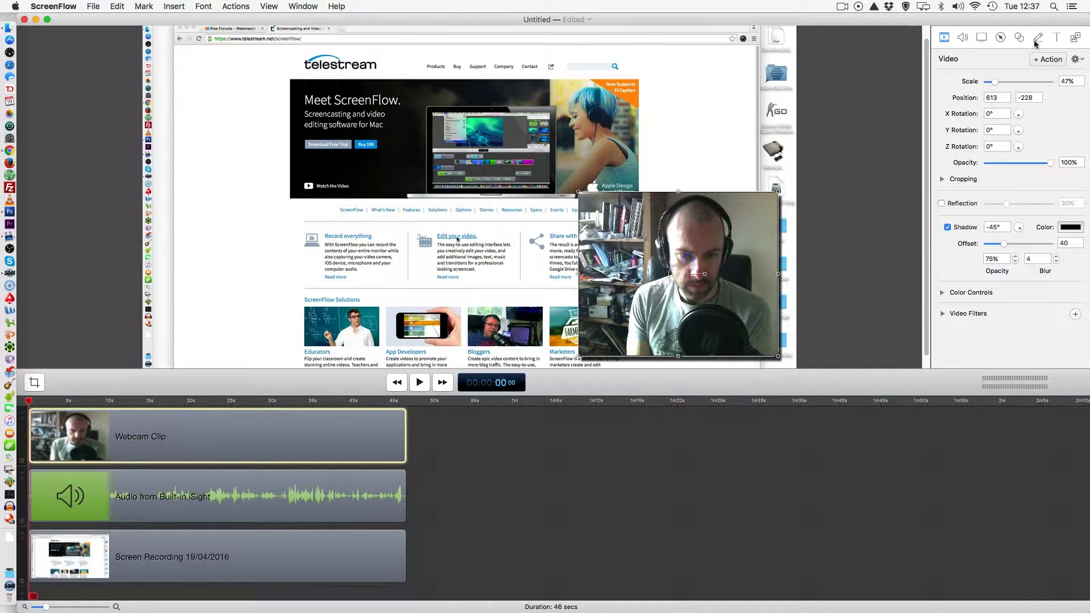
left_click_drag(993, 81, 991, 84)
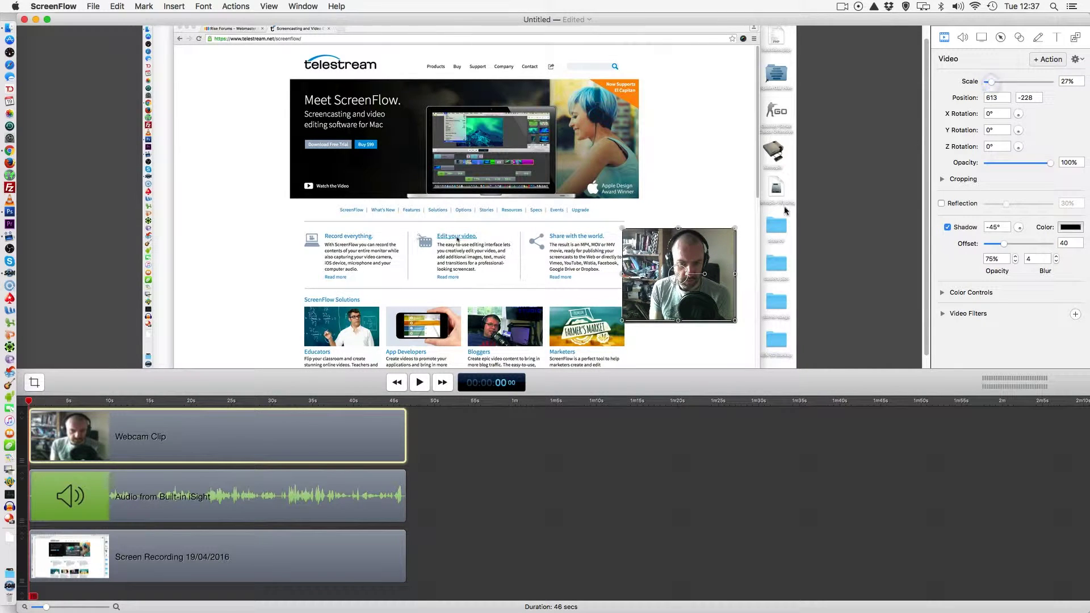
left_click_drag(714, 243, 729, 278)
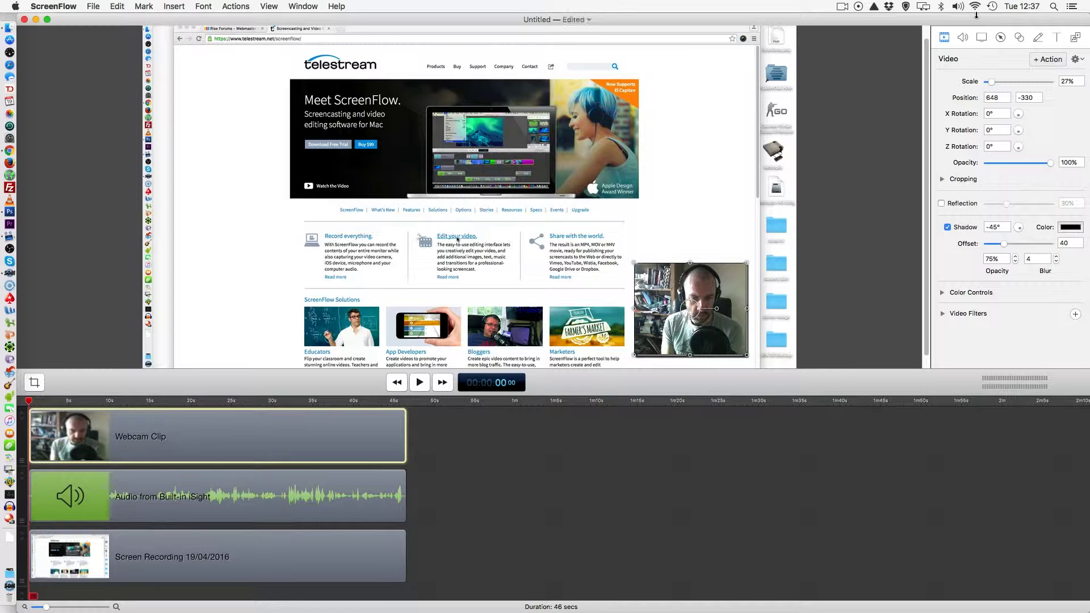
Reselect the Webcam Clip and look at its cropping and color control settings
left_click(568, 479)
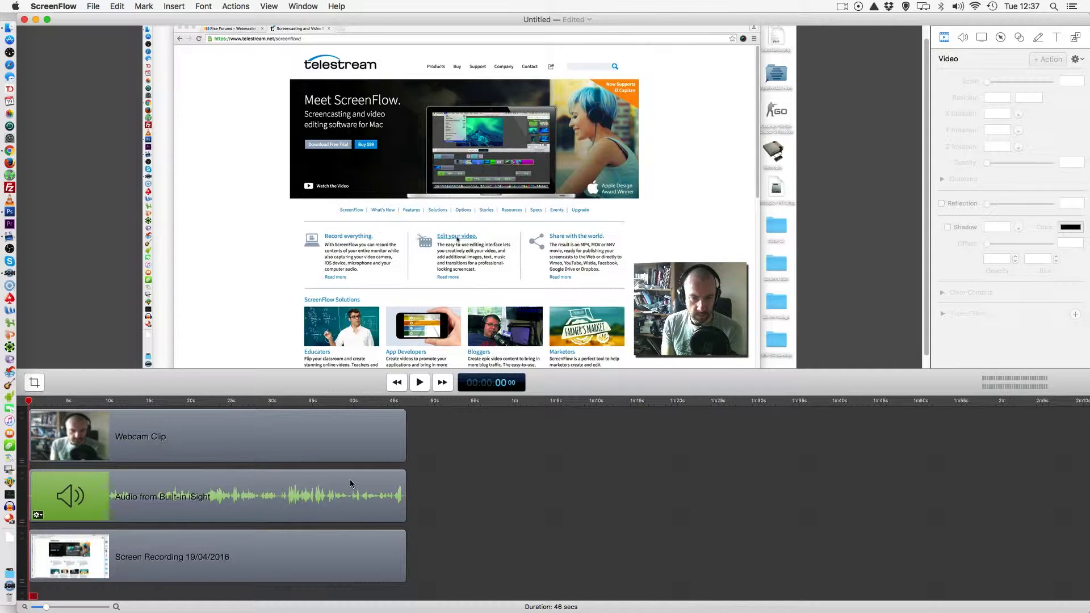
left_click(336, 447)
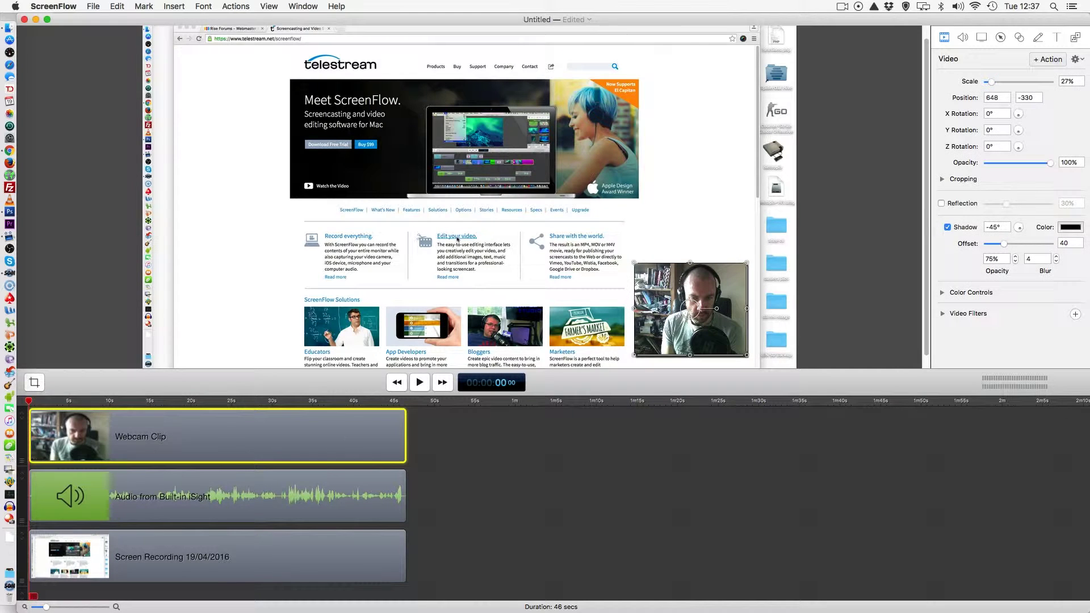
left_click(942, 179)
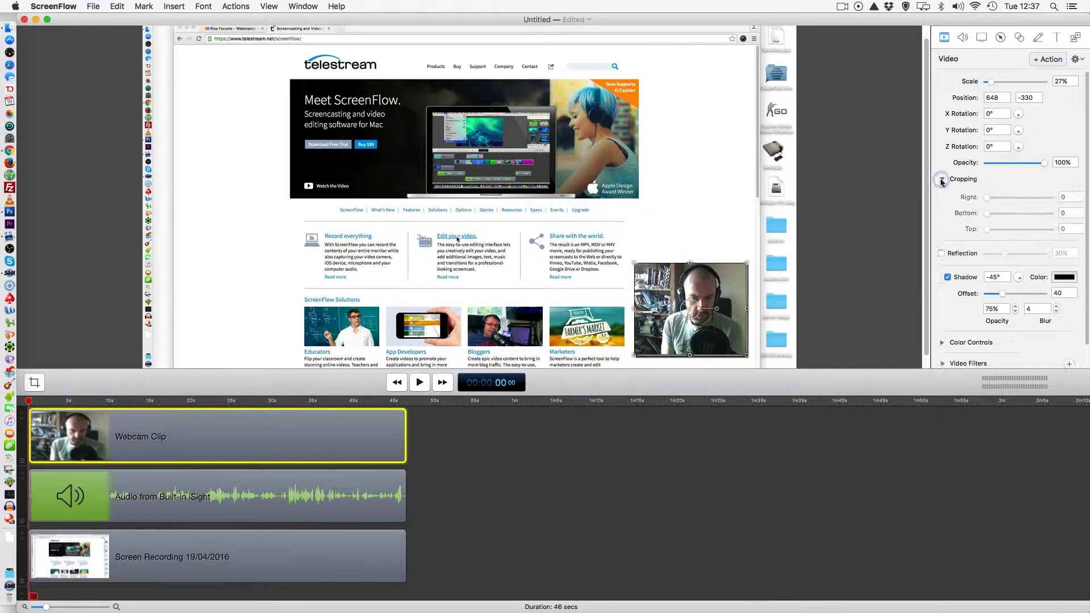
left_click(942, 179)
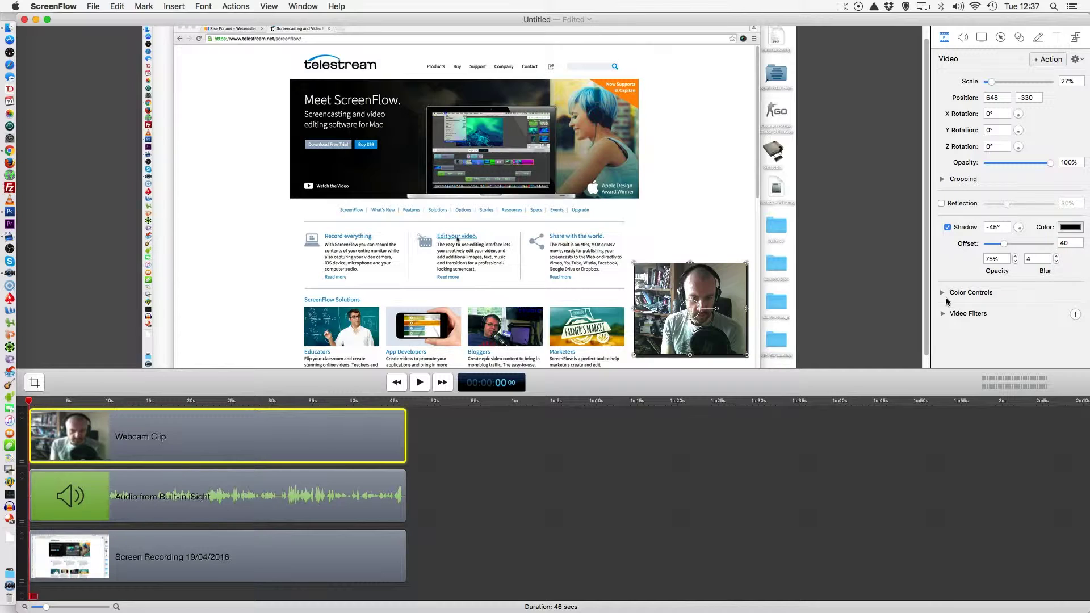
left_click(944, 293)
left_click(943, 293)
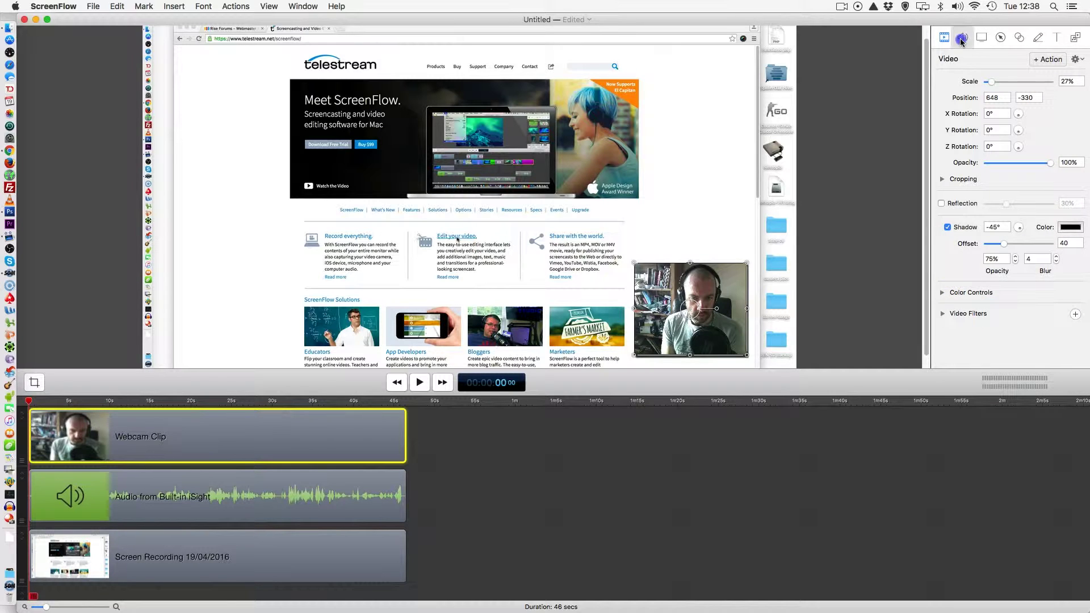
Look through the audio, screen recording, callout, touch callout, annotation, text and media properties, and return to the video properties
left_click(963, 37)
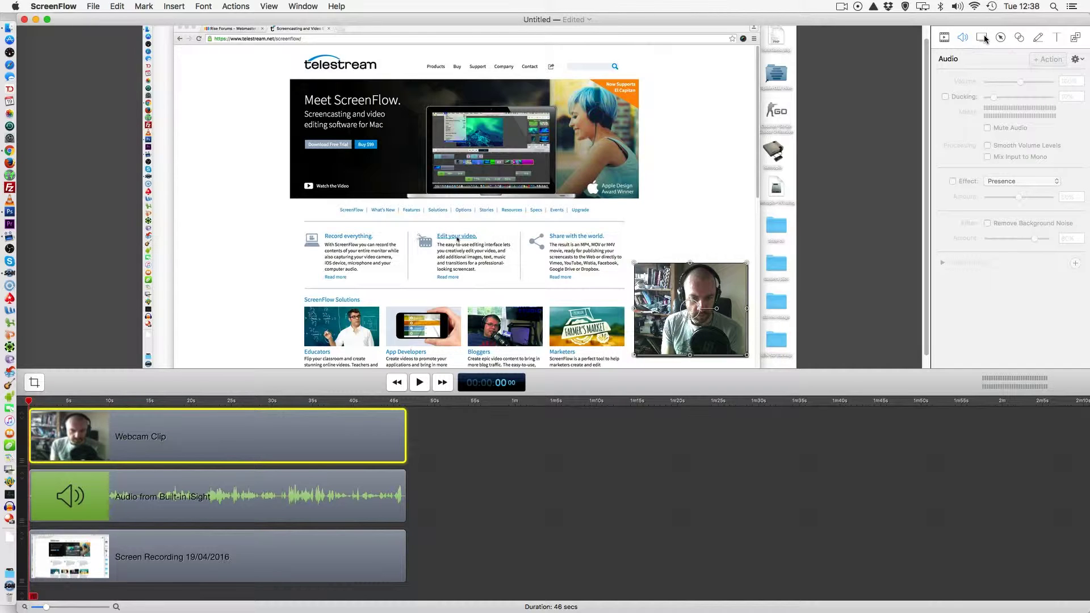
left_click(983, 38)
left_click(1002, 38)
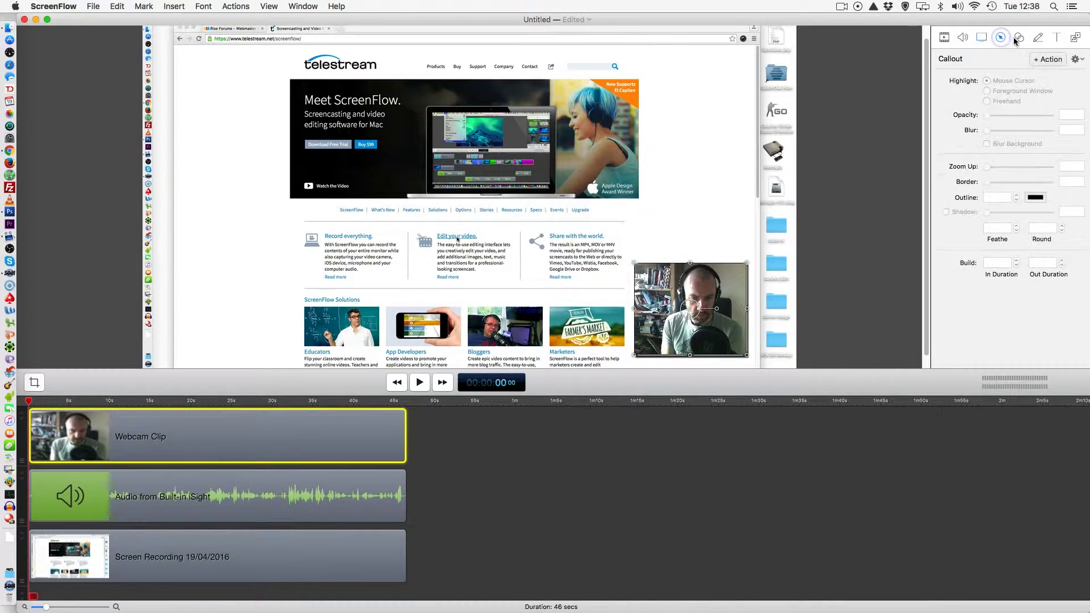
left_click(1018, 38)
left_click(1037, 37)
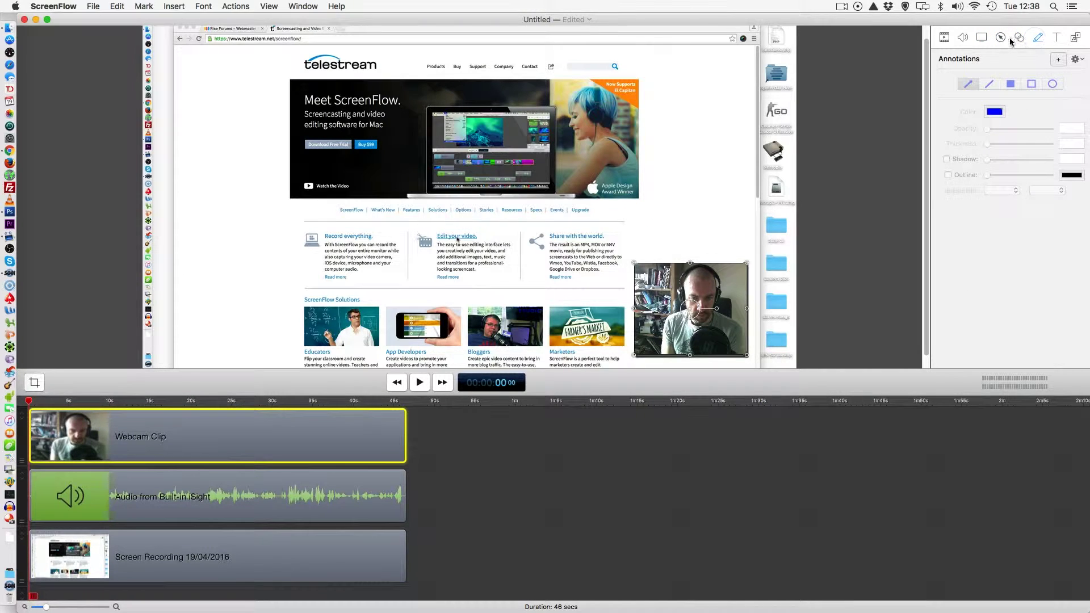
left_click(1019, 39)
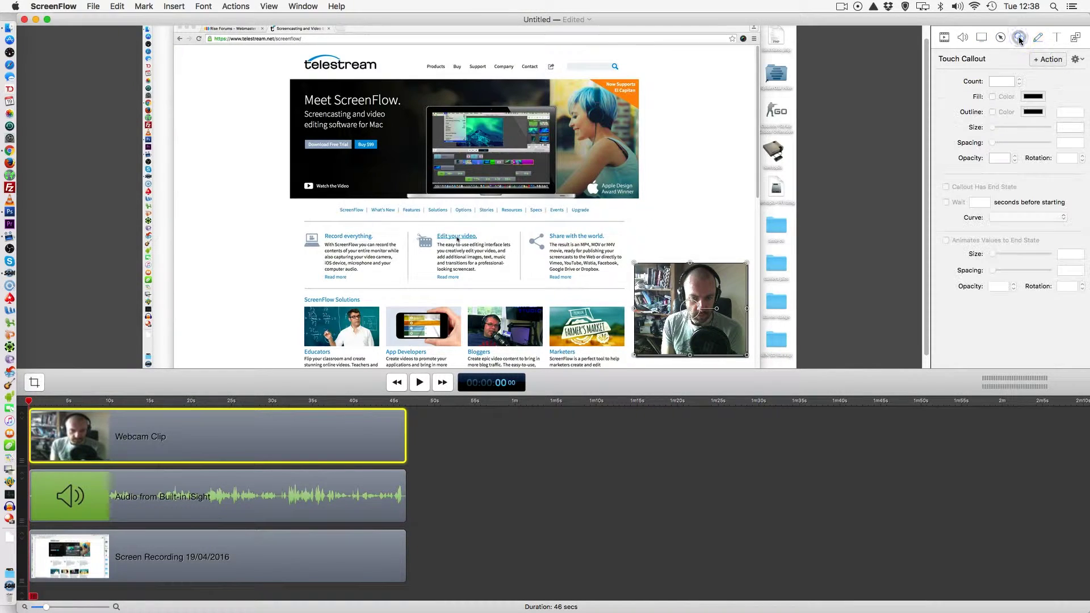
left_click(1056, 38)
left_click(1075, 37)
left_click(944, 37)
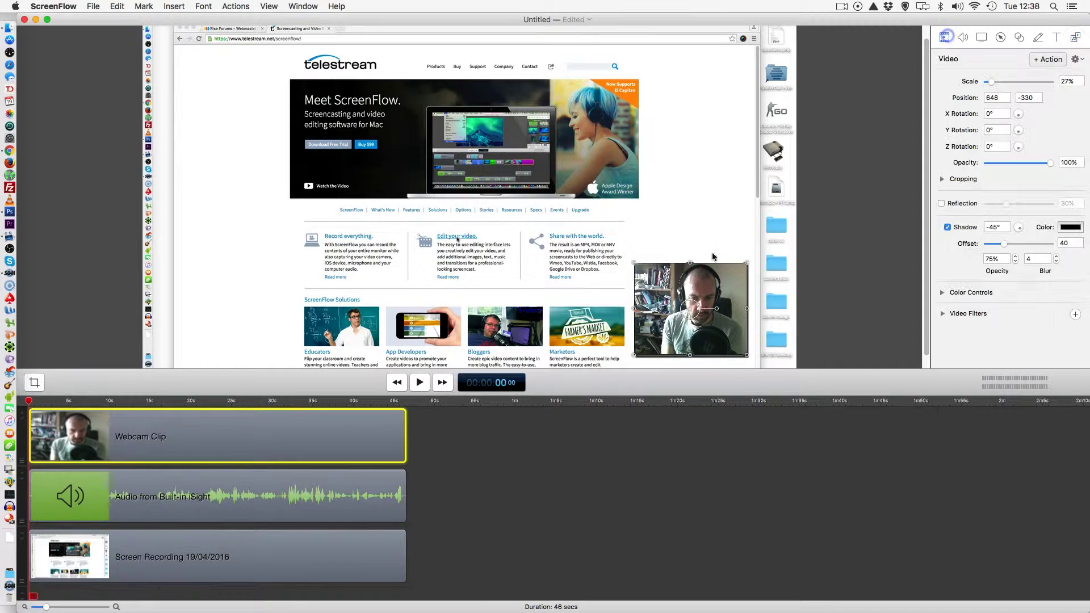
Show the audio properties of the detached iSight audio clip and browse its effect presets, leaving the effect switched off
left_click(324, 502)
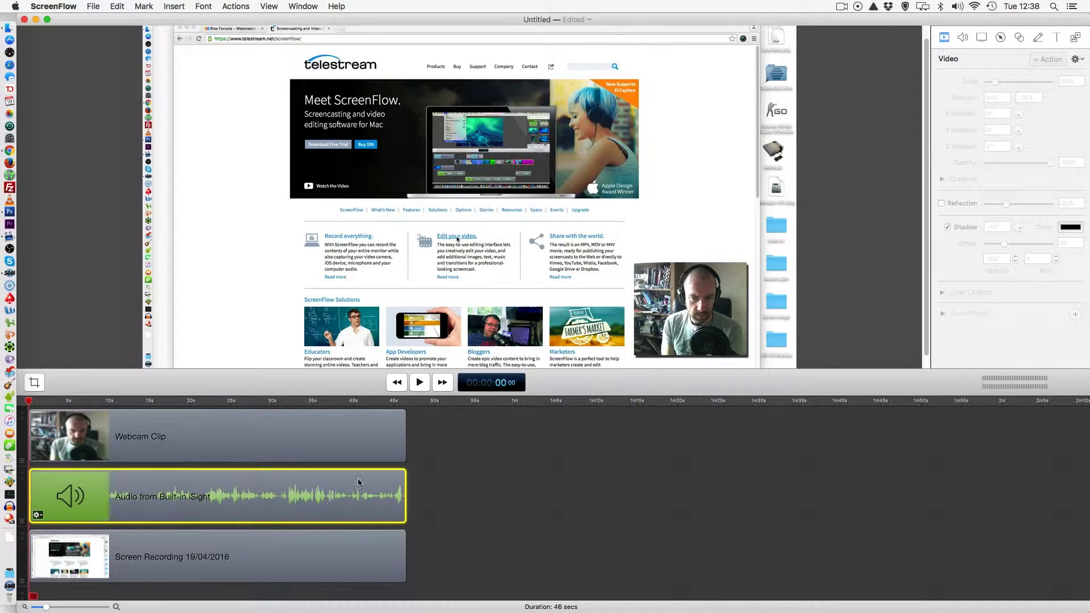
left_click(958, 38)
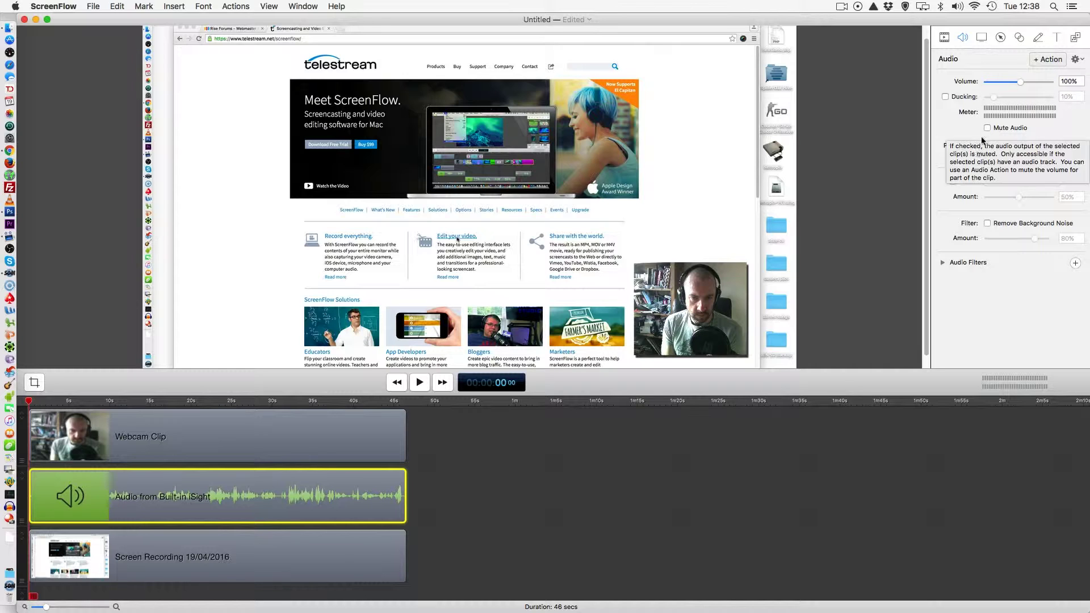
left_click(1012, 181)
left_click(952, 182)
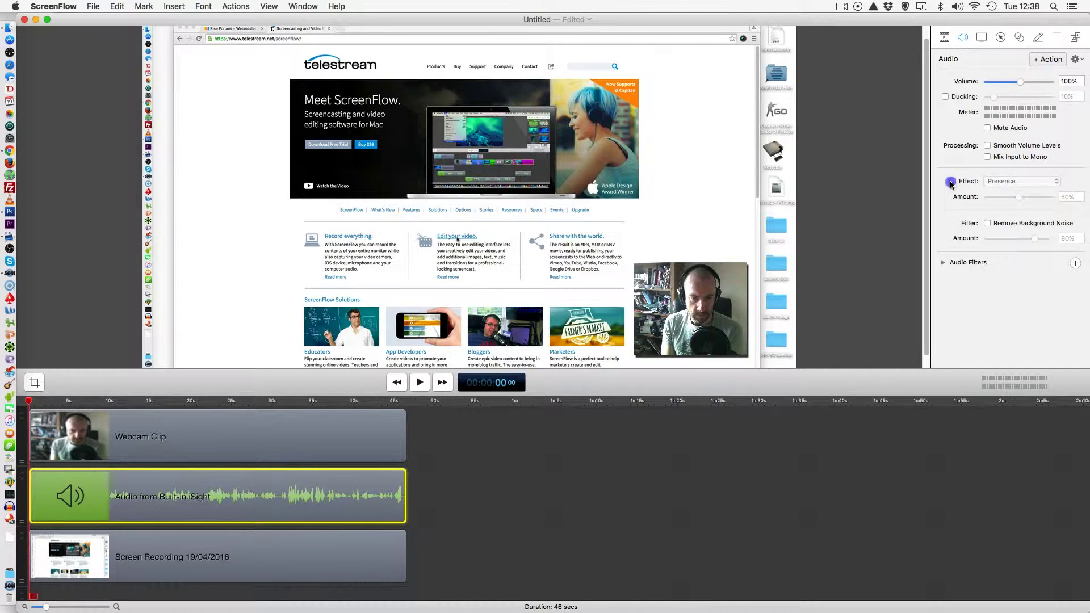
left_click(1013, 181)
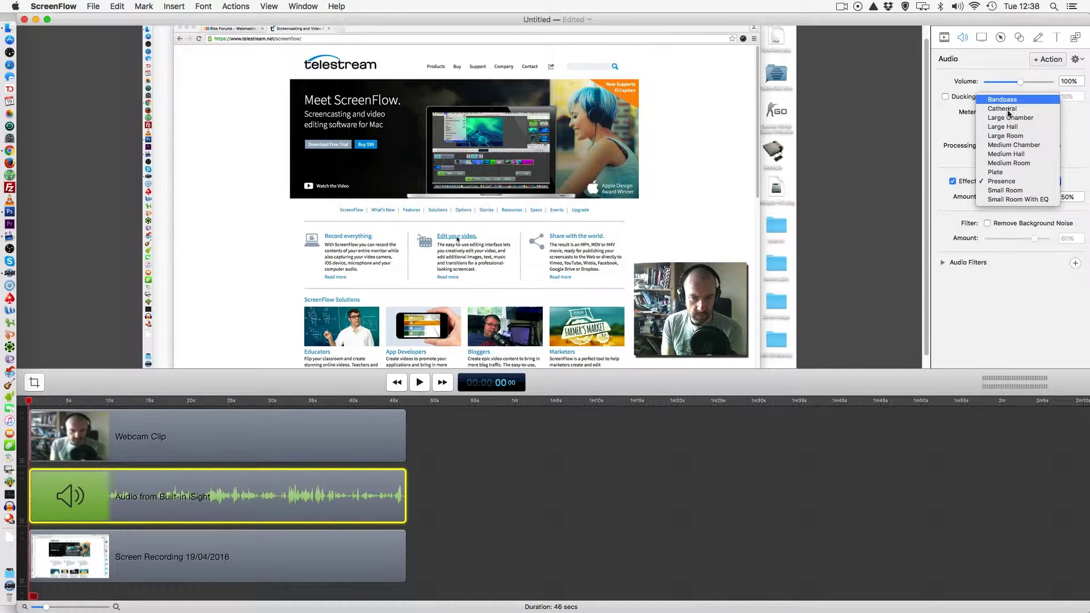
left_click(949, 207)
left_click(953, 182)
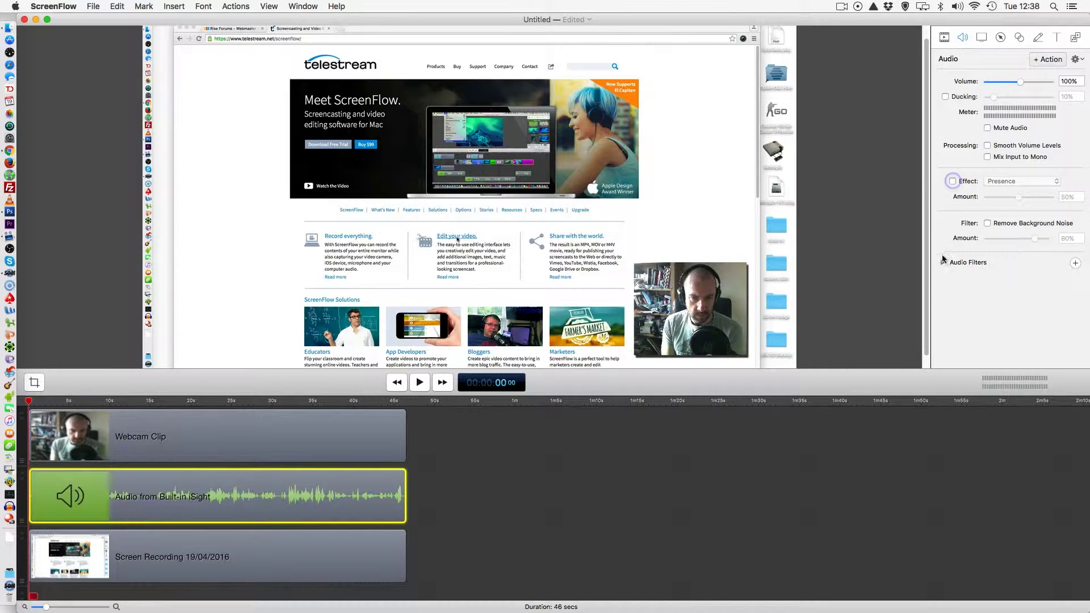
Browse the list of audio filters available for the detached iSight audio clip without adding one
left_click(941, 262)
left_click(941, 262)
left_click(1075, 263)
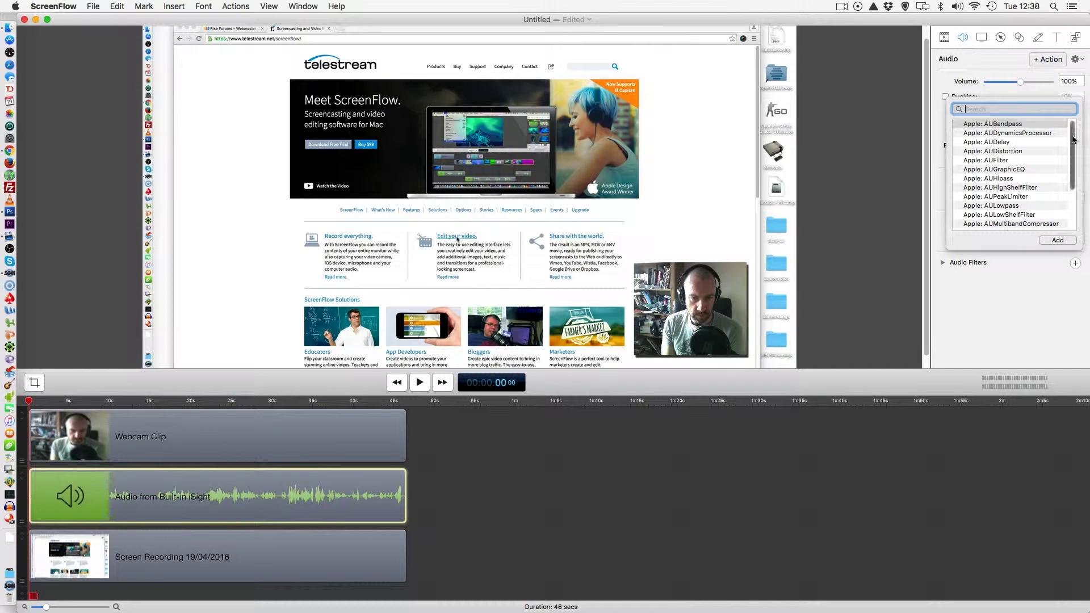
scroll(1064, 139, "down", 3)
scroll(1065, 140, "up", 3)
left_click(1025, 283)
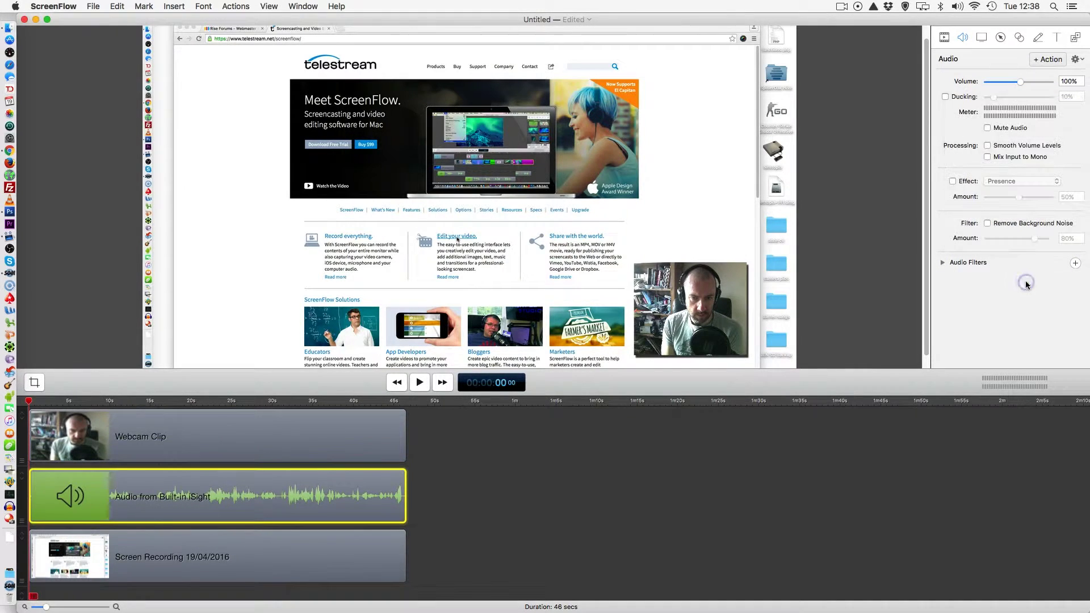
Compare the video, audio and screen recording properties for the Screen Recording clip and the Webcam Clip, ending on the Screen Recording clip's recording properties
left_click(307, 559)
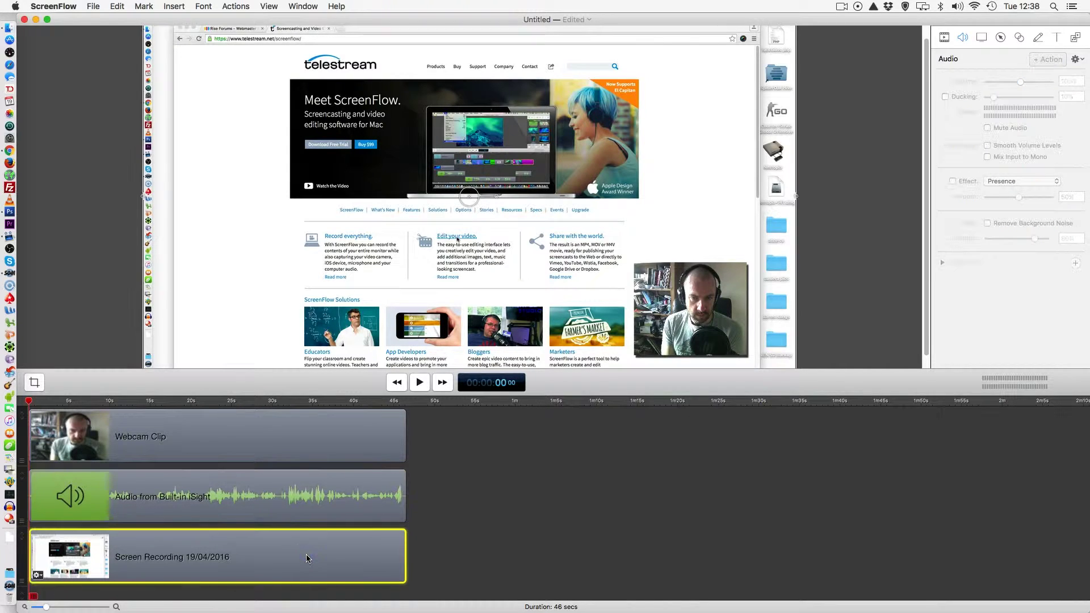
left_click(945, 36)
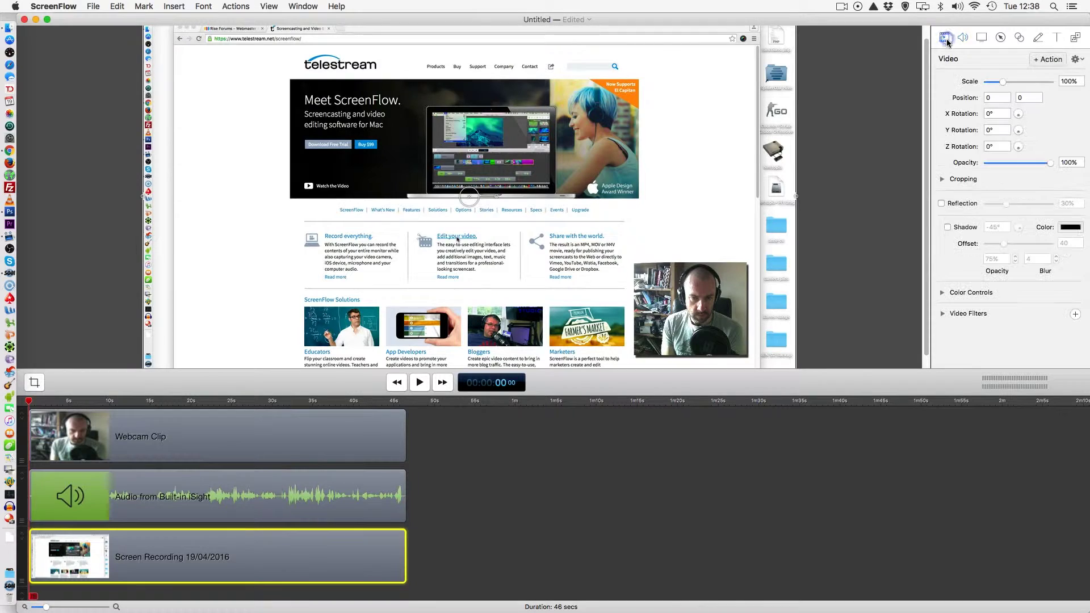
left_click(981, 37)
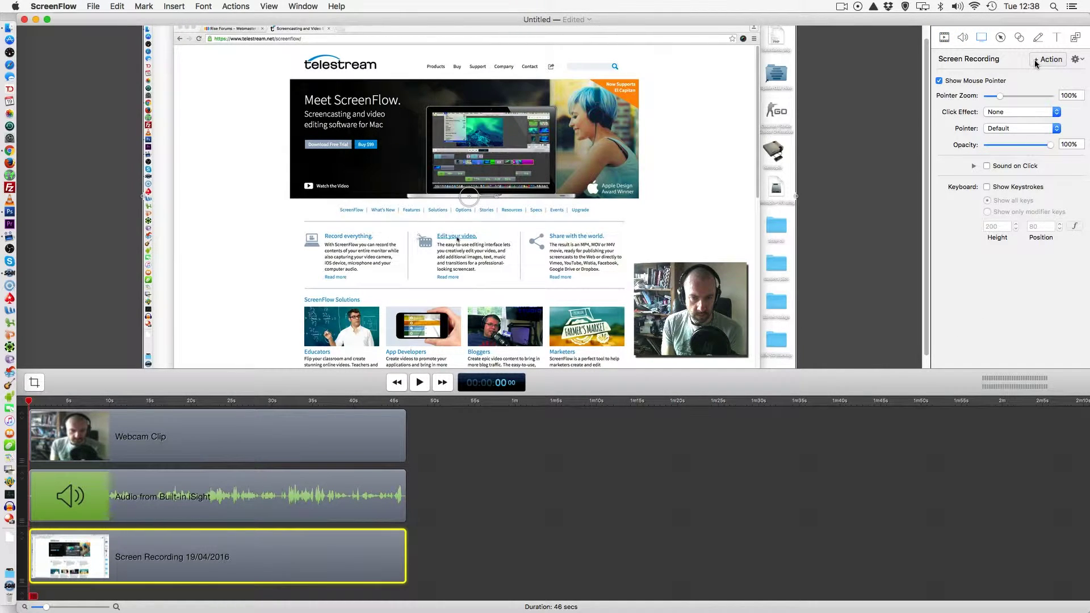
left_click(325, 428)
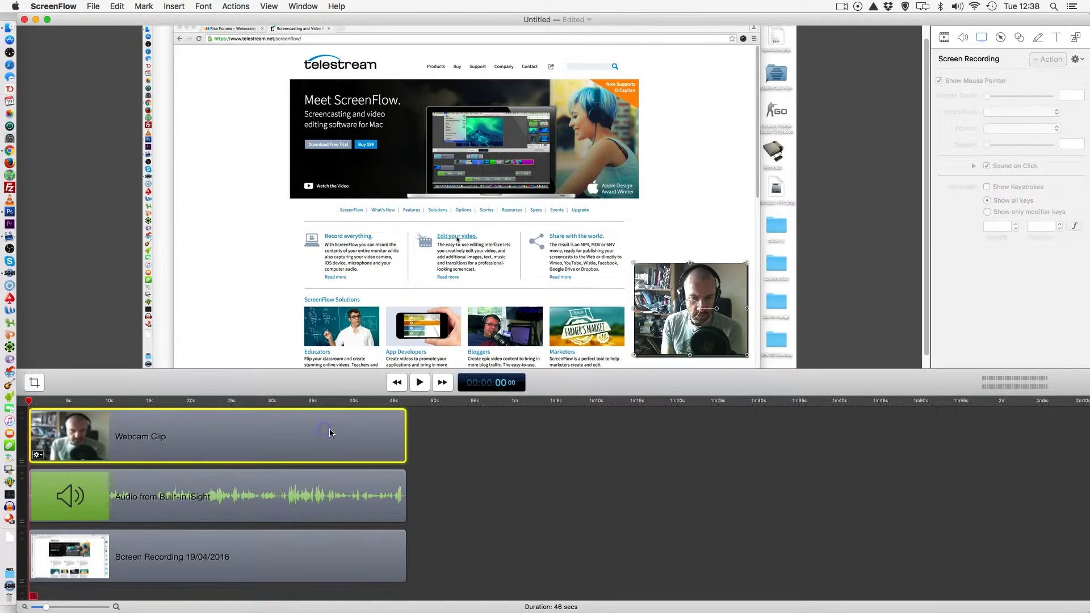
left_click(305, 513)
left_click(349, 550)
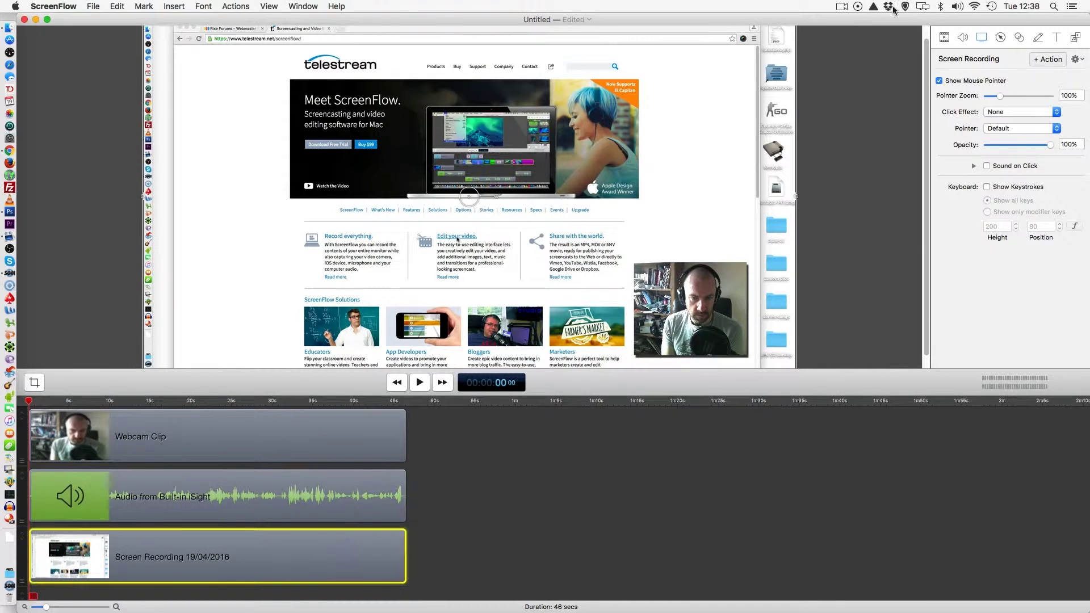
left_click(962, 39)
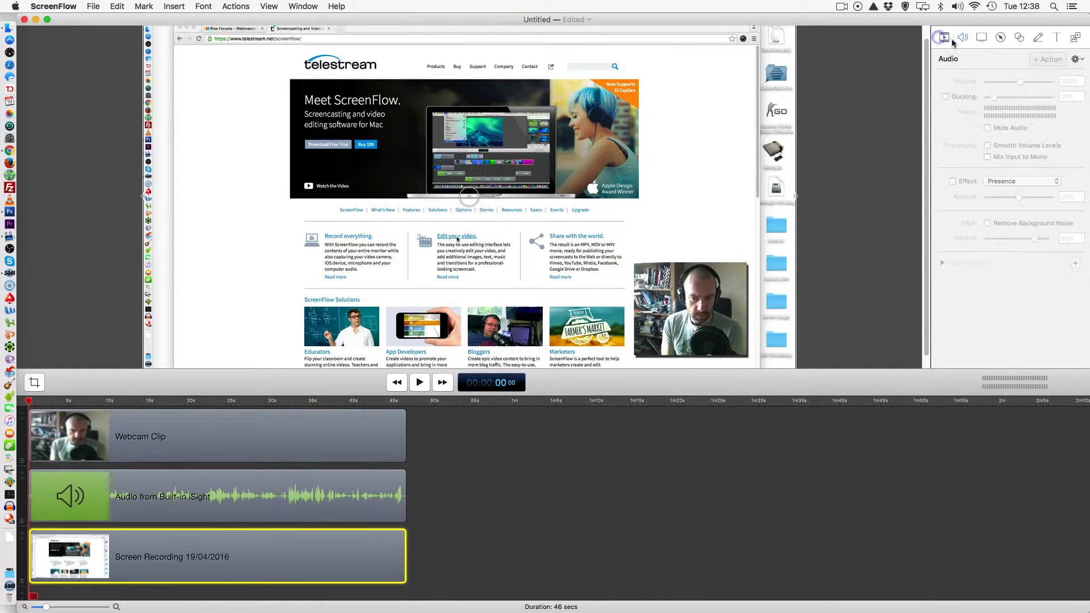
left_click(978, 40)
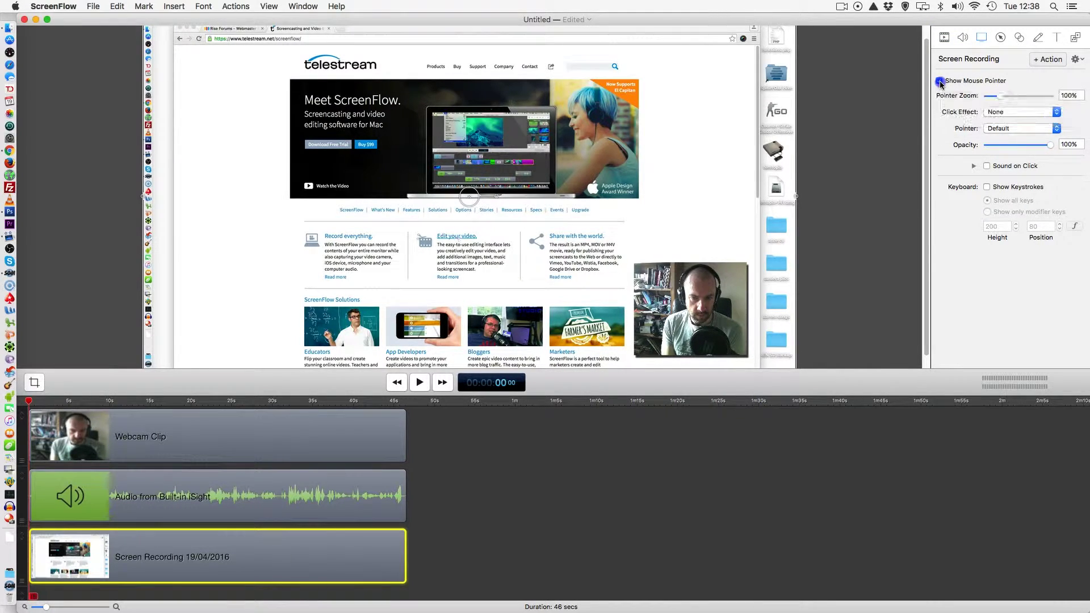
Set the Screen Recording clip's click effect to Radar and play the recording to about 13 seconds to preview it
left_click(1015, 113)
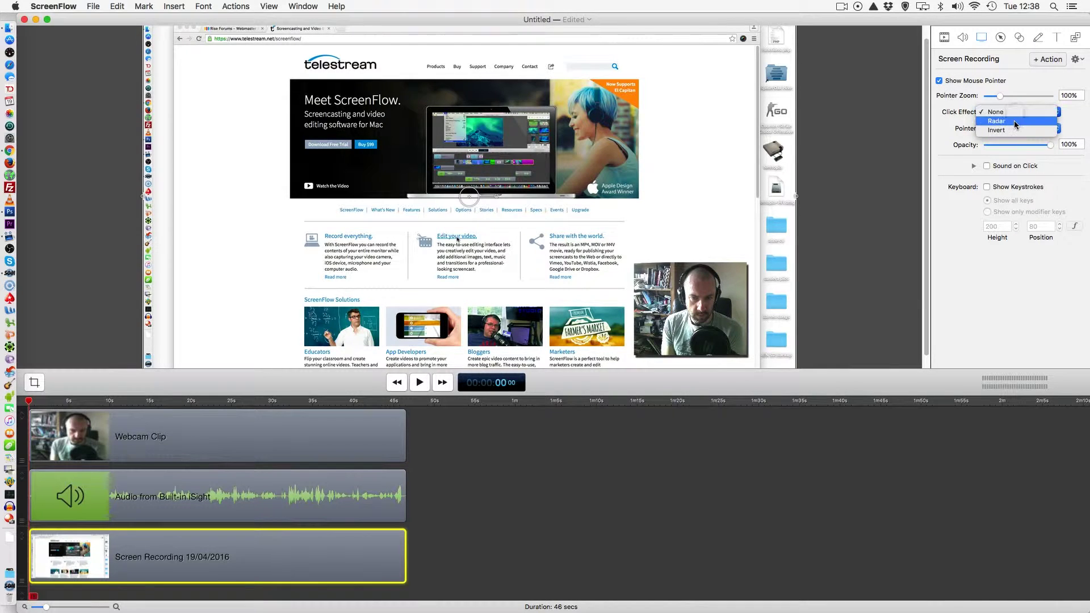
left_click(1015, 122)
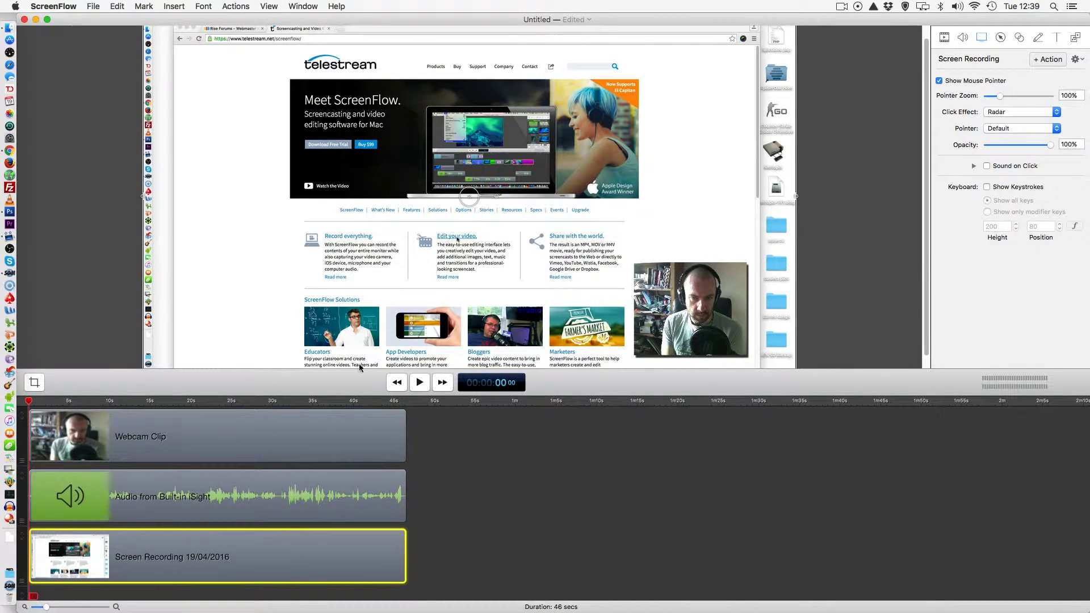
left_click(420, 382)
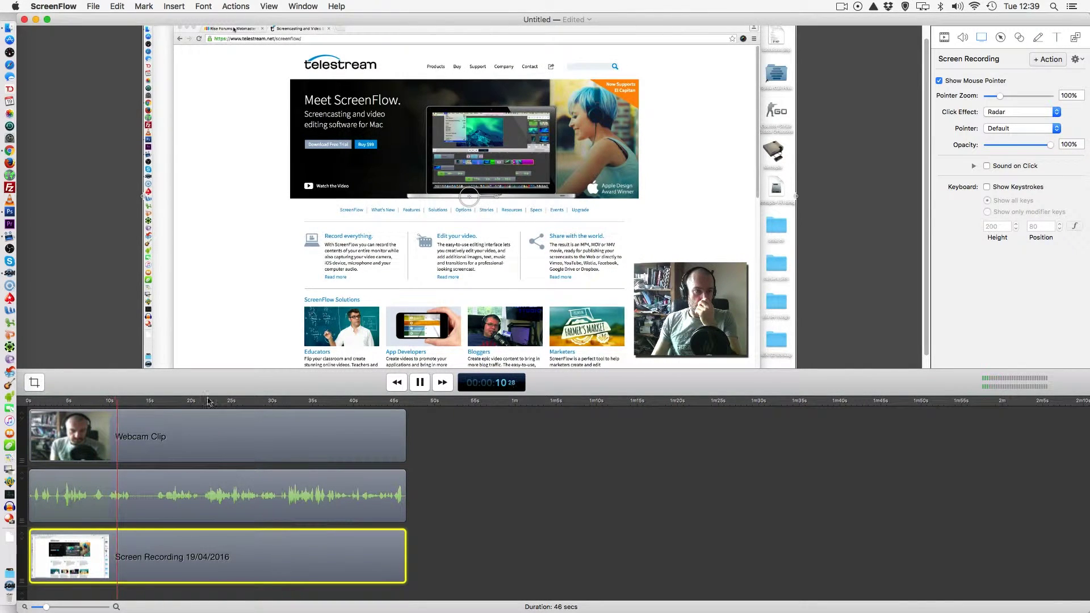
left_click(421, 389)
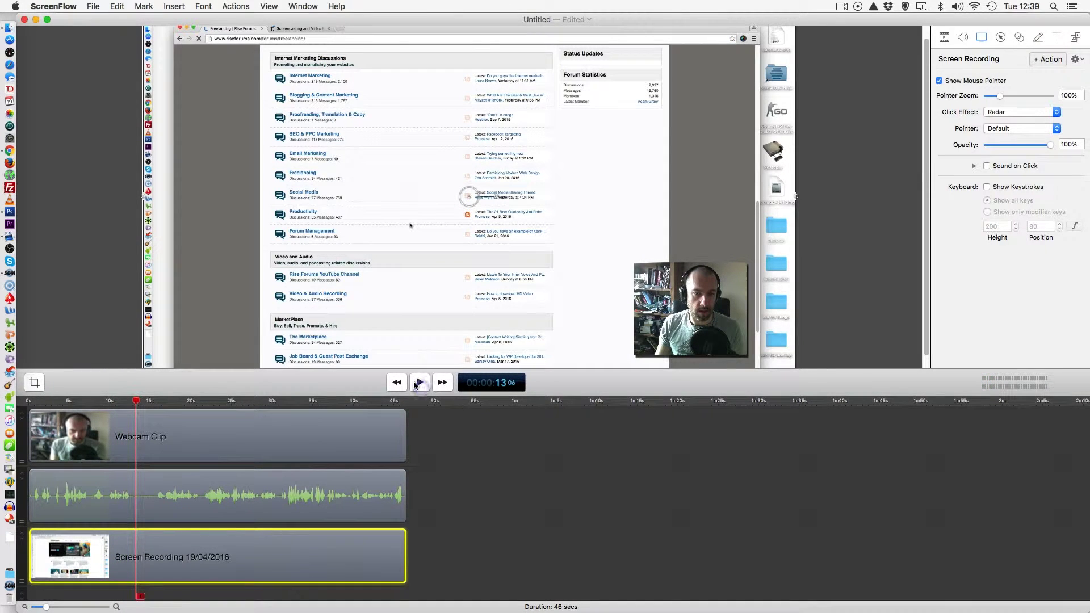
left_click(1010, 113)
left_click(1008, 113)
Try the Square pointer, settle on Circle - Dark for the screen recording, and lower the pointer opacity to 71%
left_click(1004, 128)
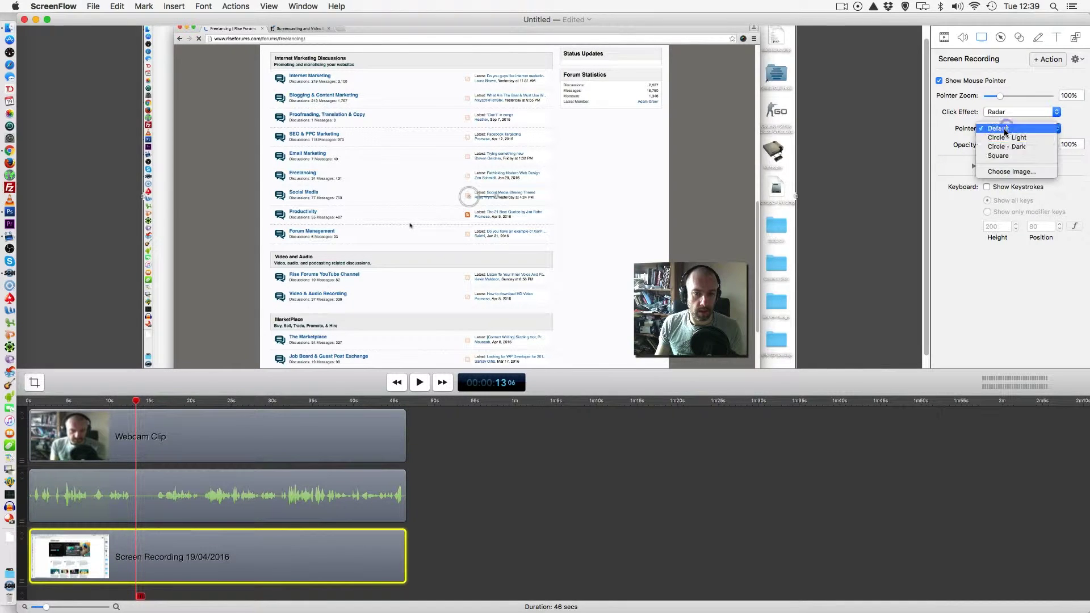
left_click(1003, 156)
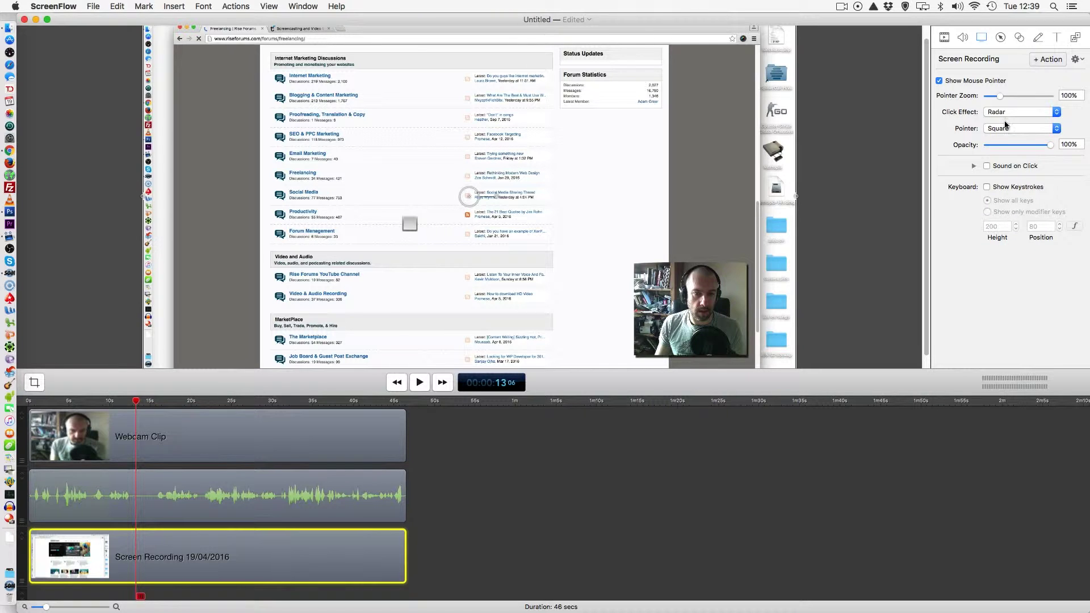
left_click(1005, 128)
left_click(1006, 118)
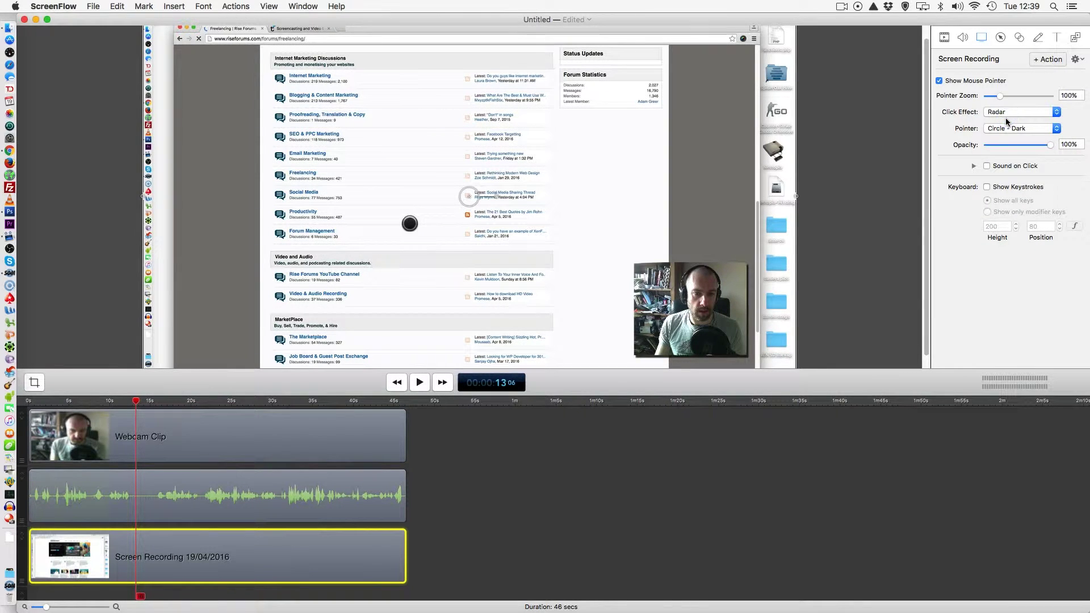
mouse_move(1051, 146)
left_mouse_down()
mouse_move(1018, 148)
mouse_move(1032, 149)
left_mouse_up()
Try the Sound on Click and Show Keystrokes options for the screen recording, switching each off again
left_click(987, 166)
left_click(986, 165)
left_click(987, 187)
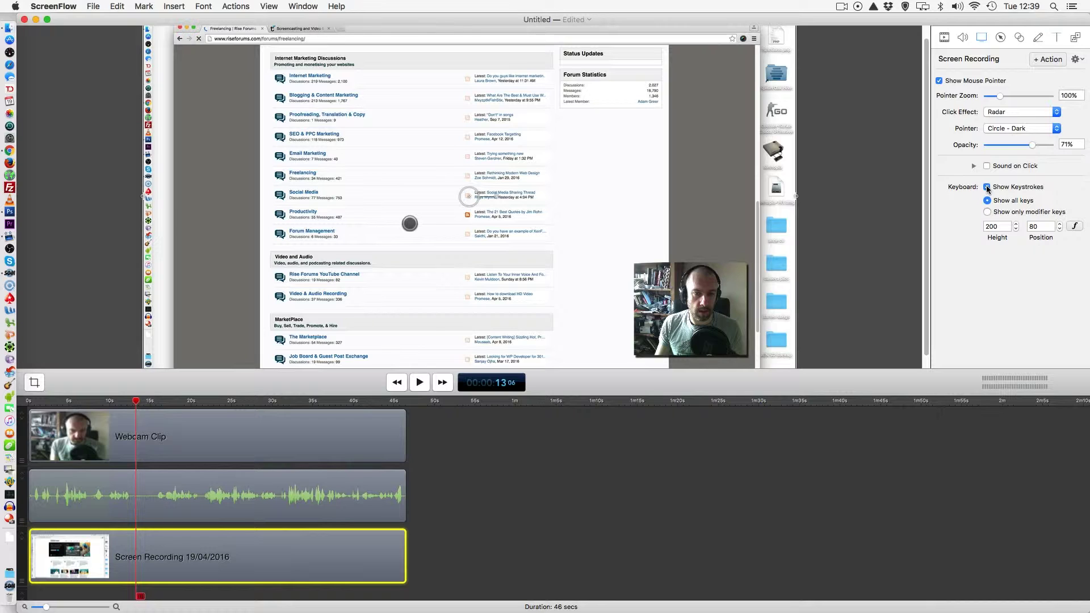
left_click(987, 187)
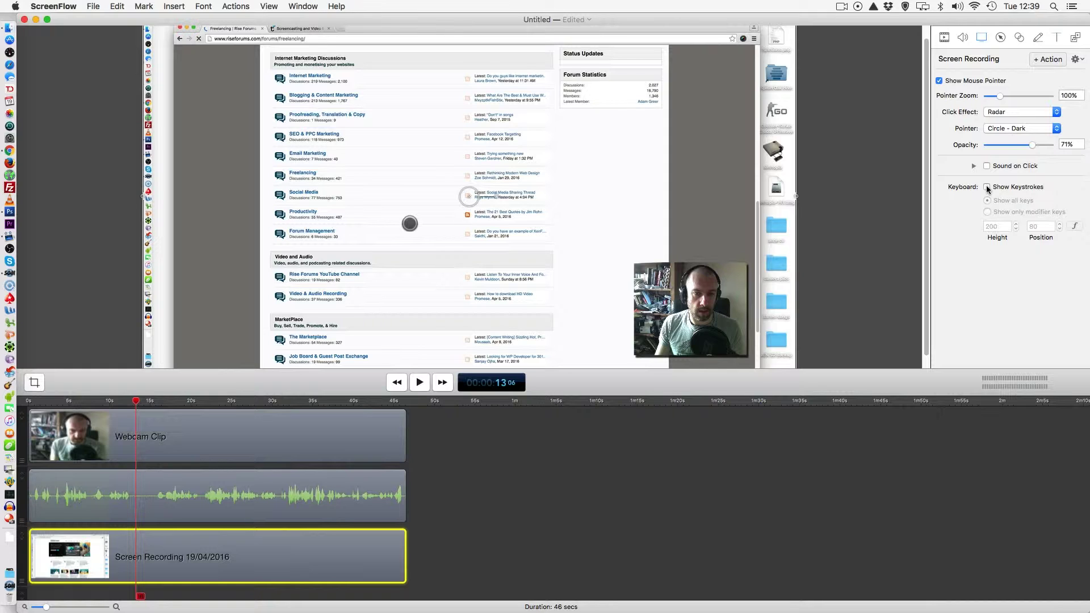
Look through the callout, touch callout, annotation, text and media library properties, and return to the video properties
left_click(1000, 38)
left_click(1019, 38)
left_click(1036, 39)
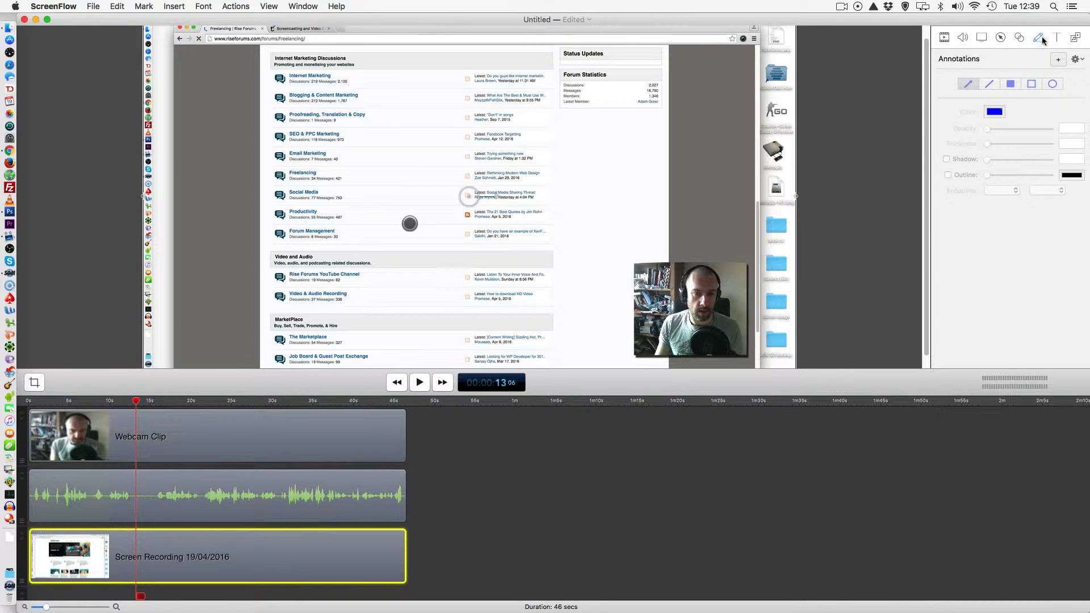
left_click(1056, 38)
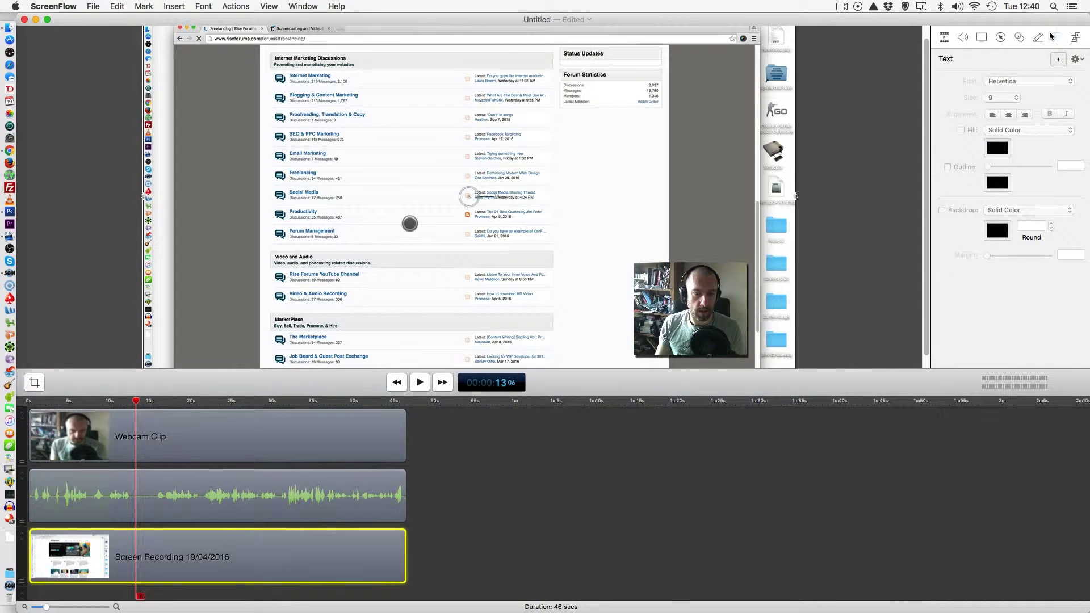
left_click(1075, 38)
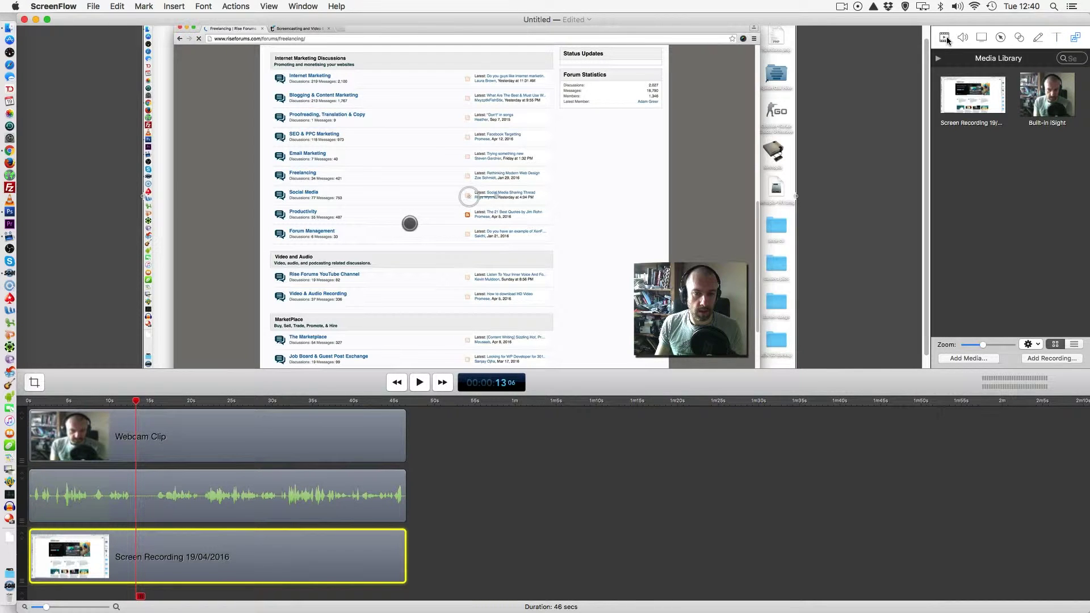
left_click(945, 38)
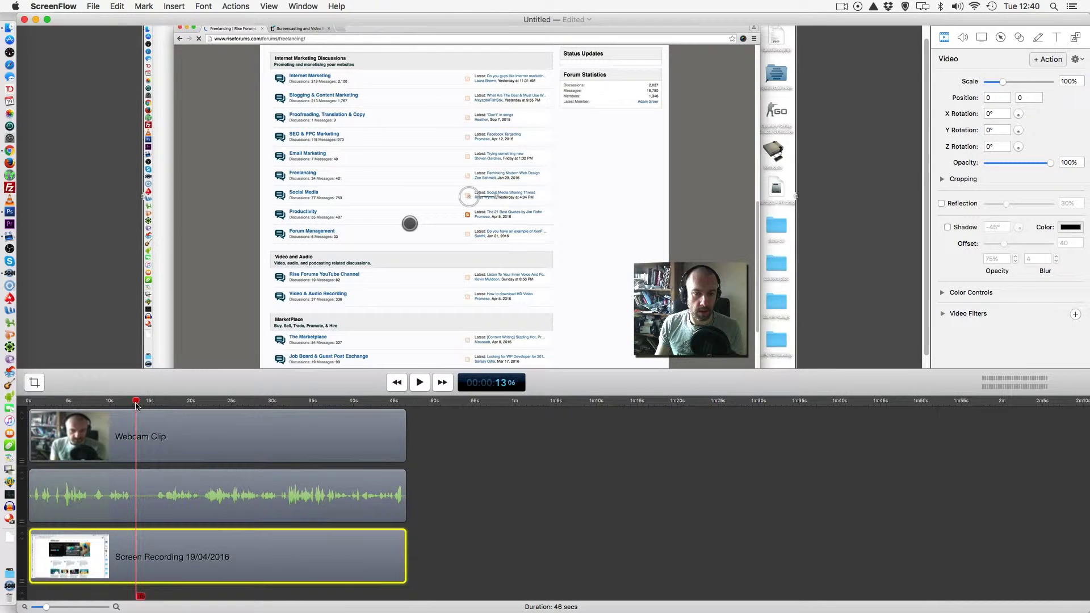
Return the playhead to the start, try shifting the Webcam Clip about 7 seconds along the timeline, and undo the shift
left_click_drag(136, 403, 25, 405)
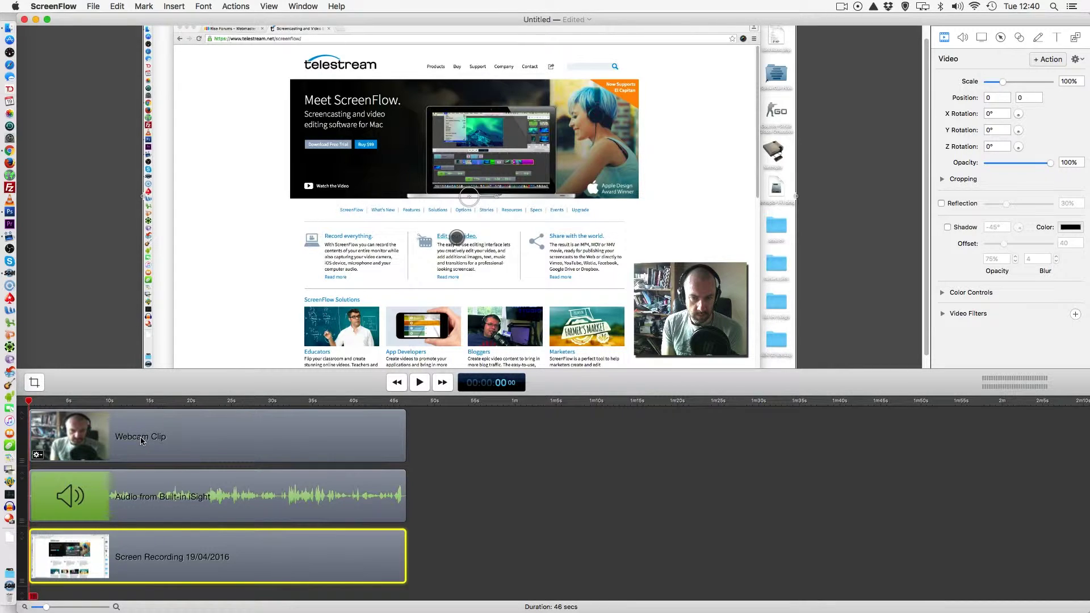
left_click(203, 437)
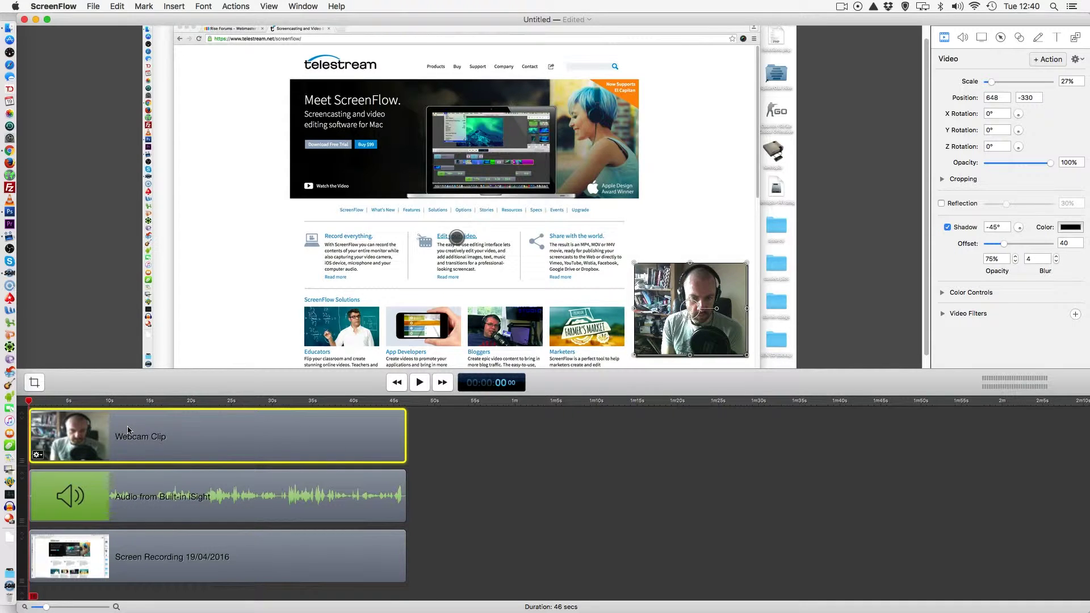
left_click_drag(145, 433, 110, 434)
left_click_drag(266, 434, 316, 433)
left_click(341, 505)
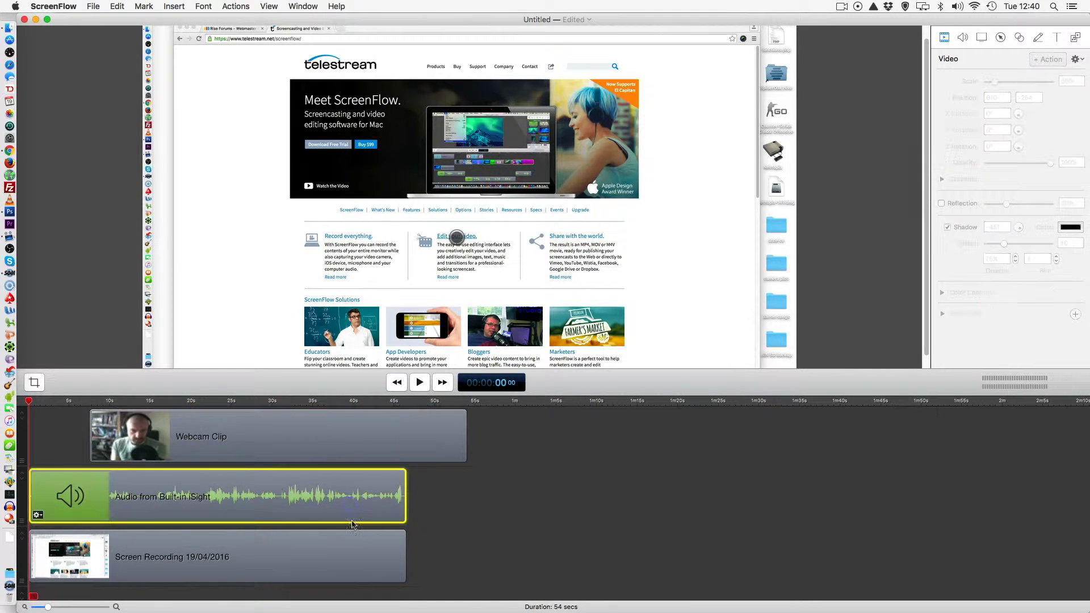
left_click(341, 556)
left_click(343, 500)
left_click(349, 423)
key("super+z")
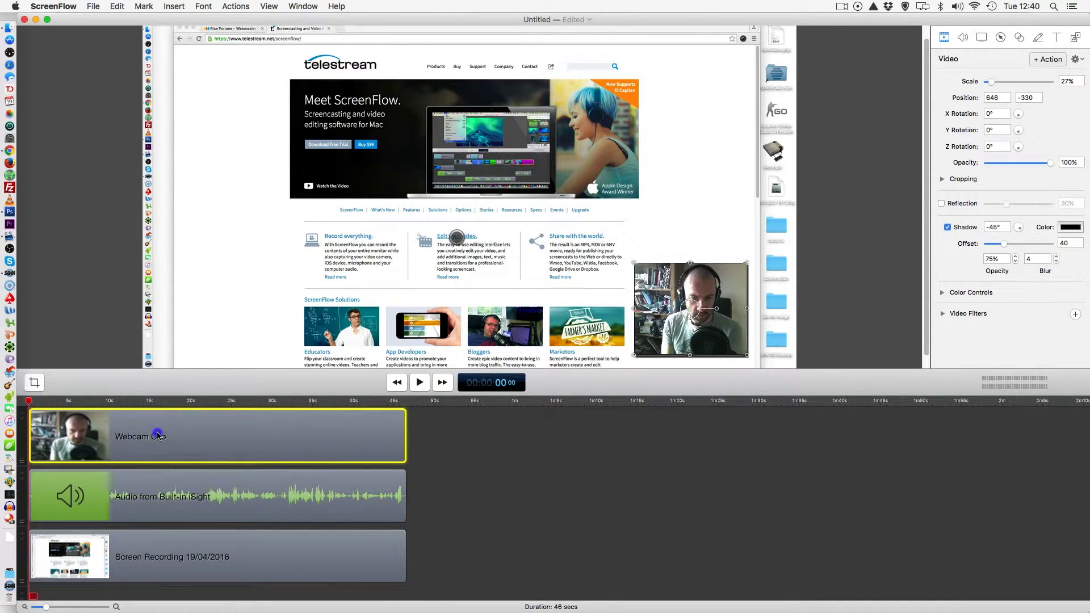
Split the Webcam Clip at about 5 seconds on the timeline
mouse_move(47, 609)
left_mouse_down()
mouse_move(74, 608)
mouse_move(32, 607)
left_mouse_up()
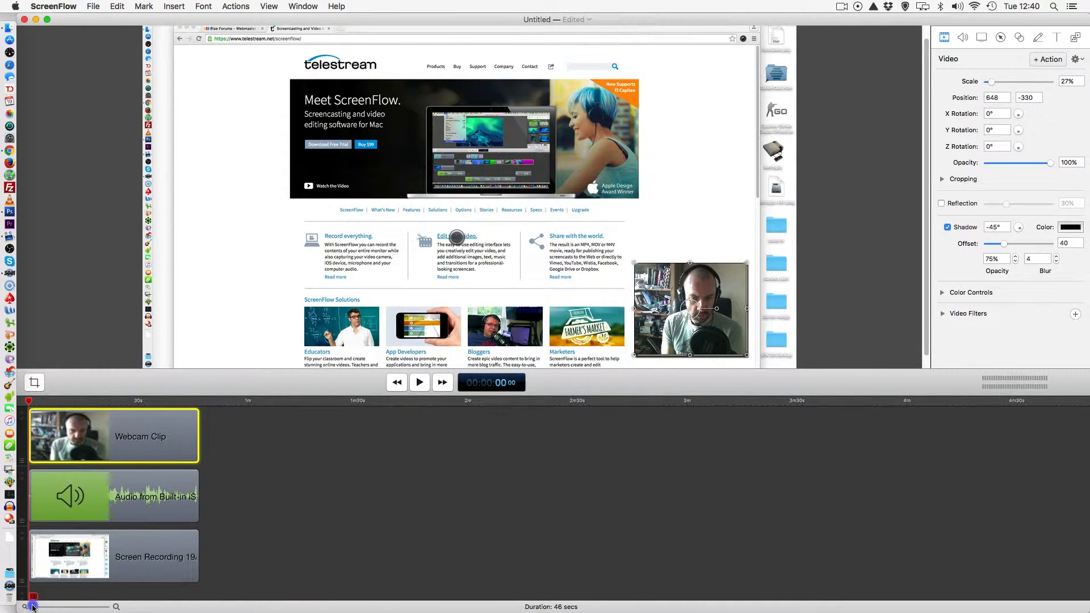
left_click_drag(33, 607, 59, 607)
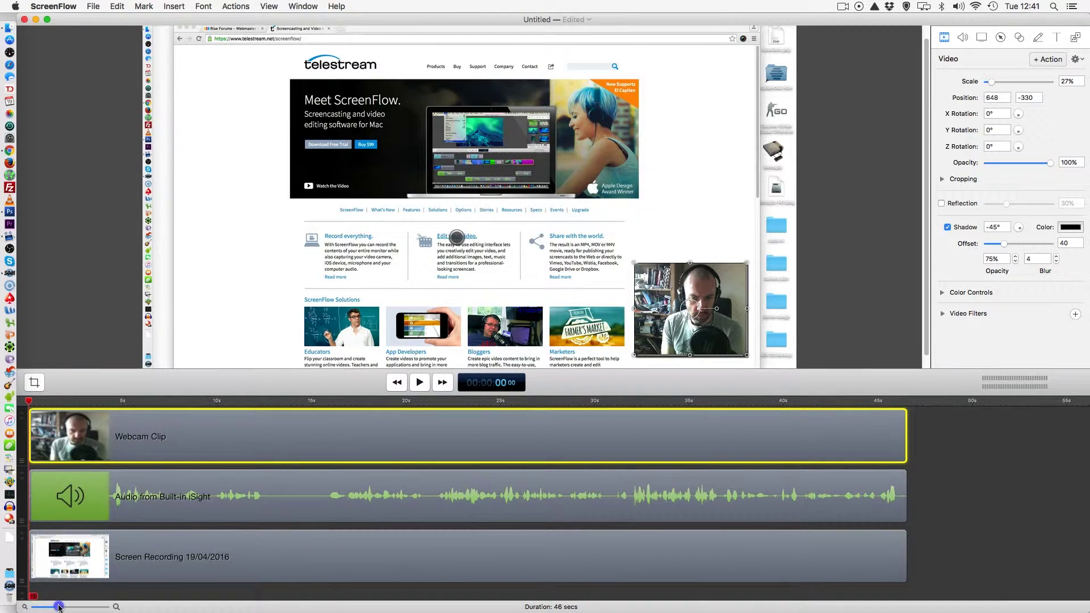
mouse_move(62, 513)
mouse_move(666, 420)
mouse_move(51, 424)
left_click_drag(28, 401, 88, 404)
left_click_drag(116, 408, 124, 408)
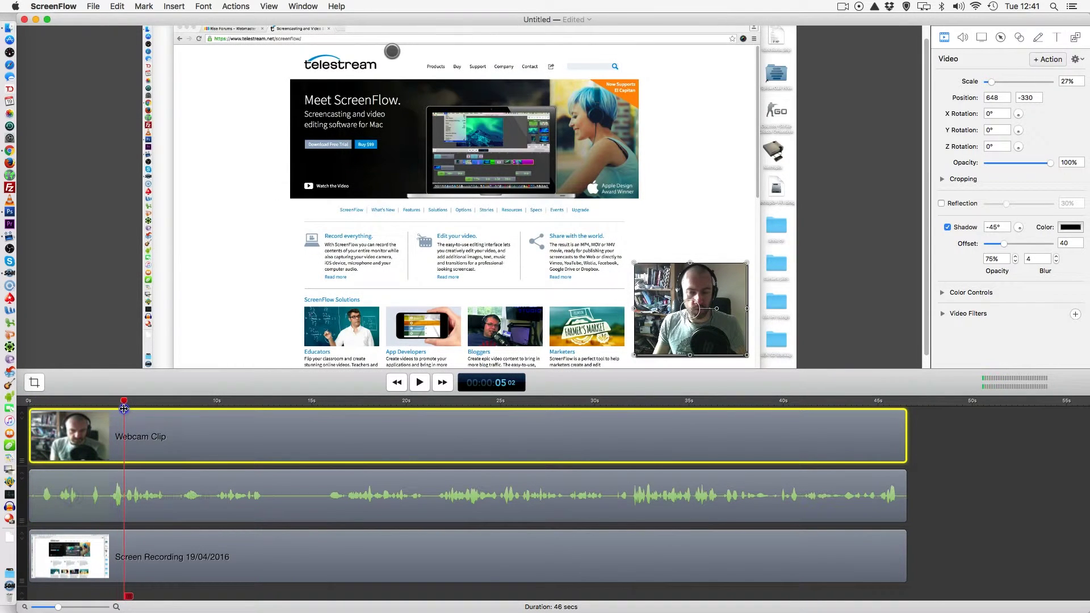
right_click(125, 430)
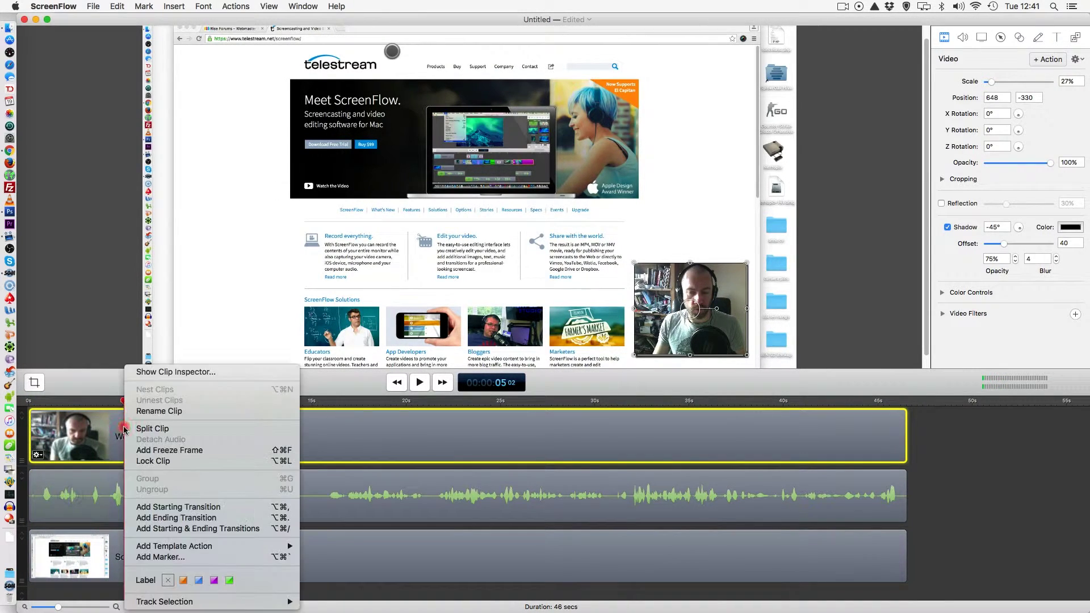
left_click(151, 430)
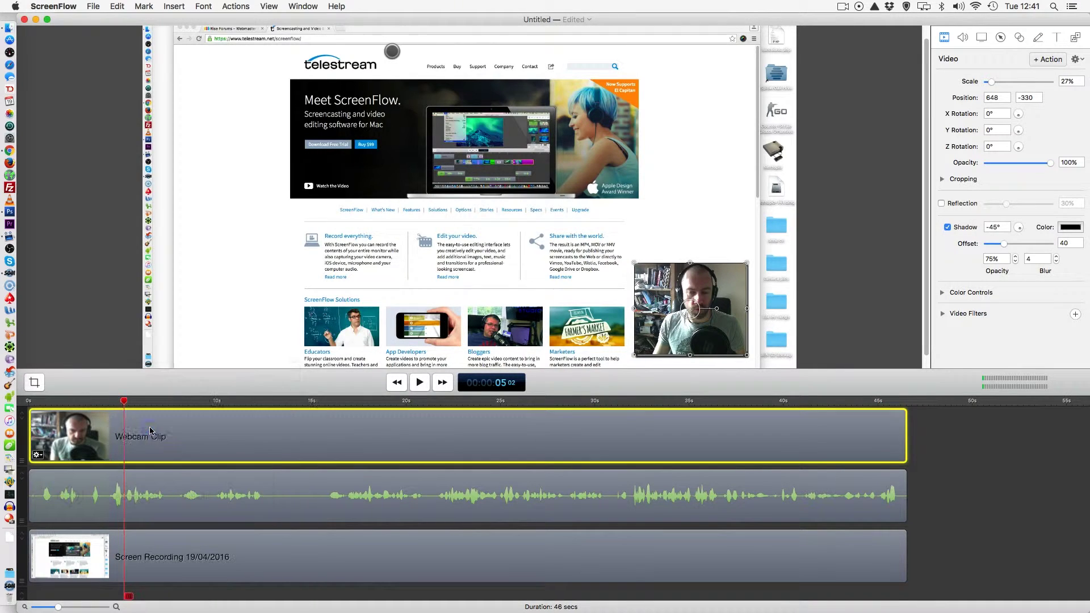
Trim the second Webcam Clip segment so it starts at about 41 seconds, and play the timeline from the beginning
left_click(128, 432)
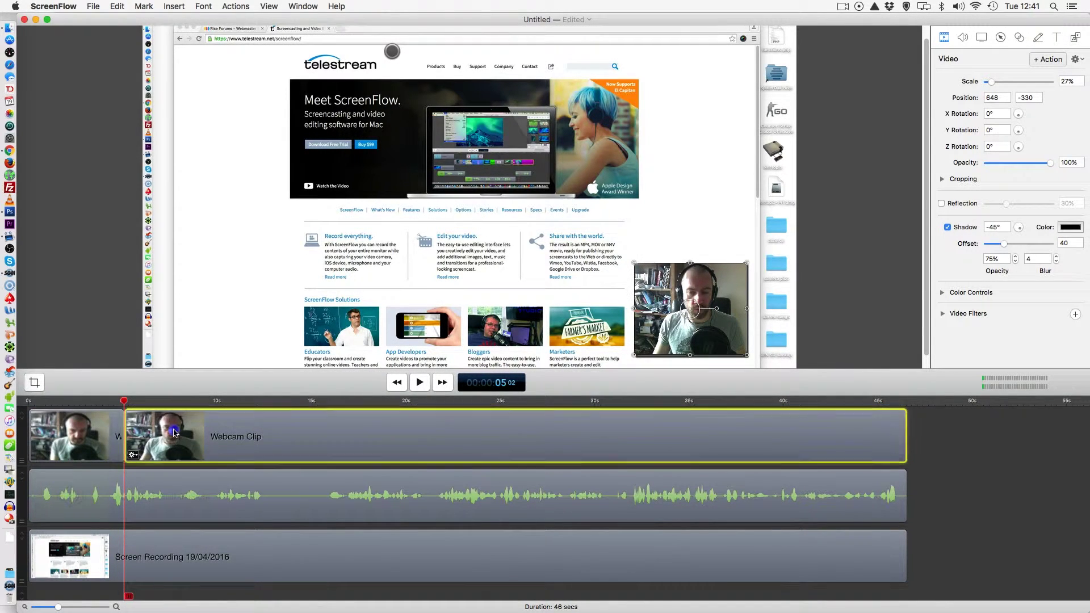
left_click_drag(128, 434, 799, 418)
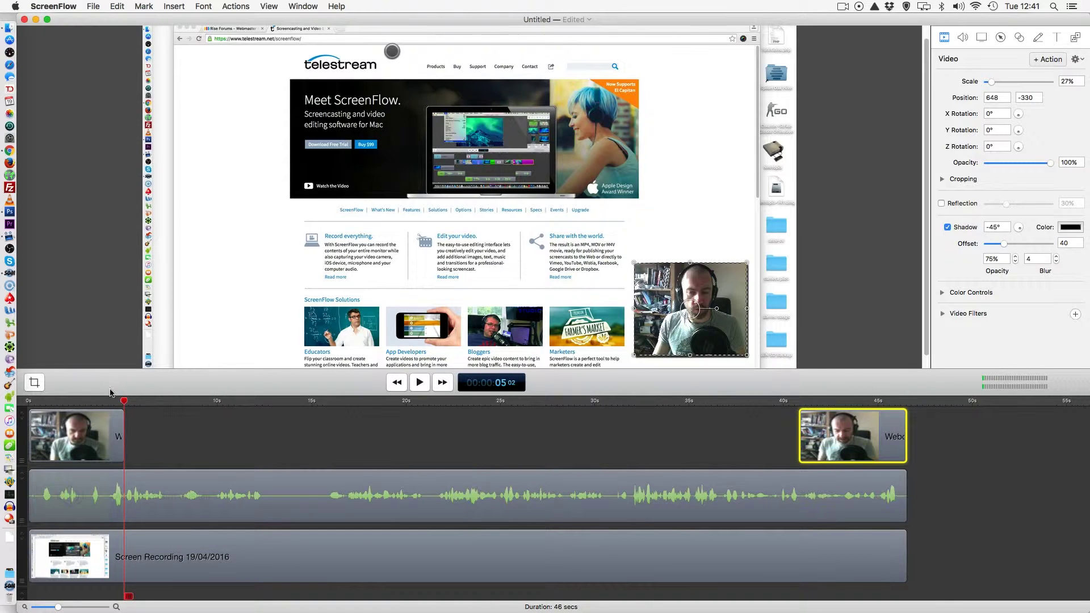
left_click_drag(126, 402, 22, 404)
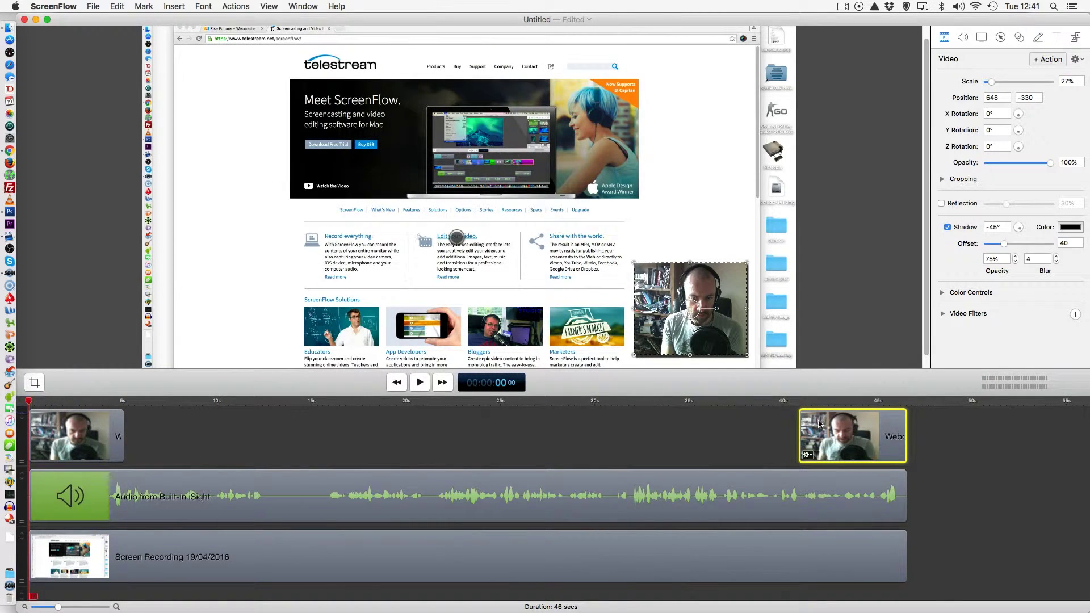
left_click(420, 383)
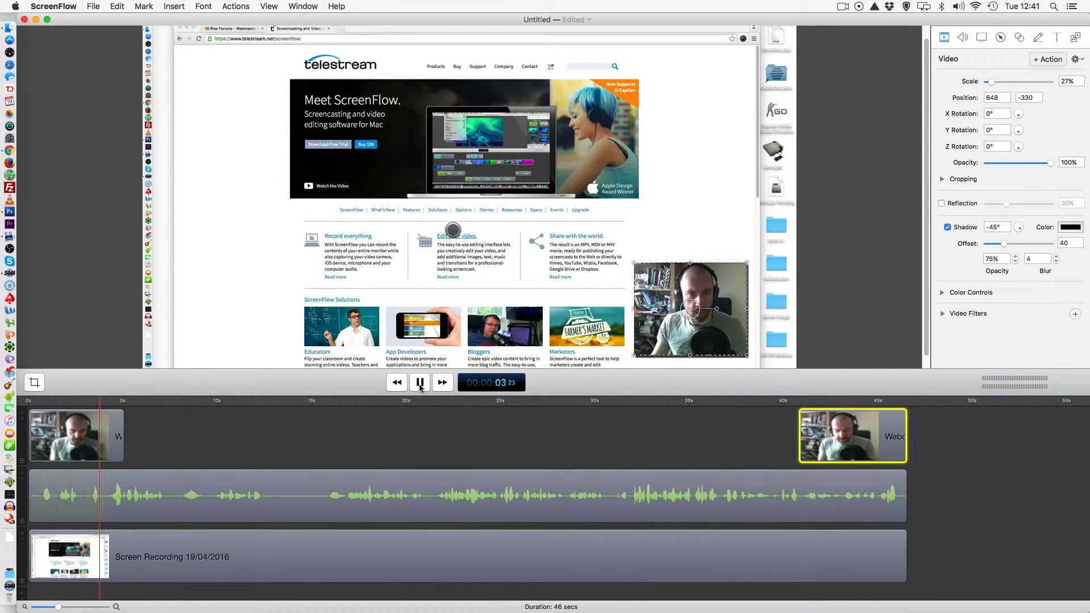
Stop playback, return the playhead to the start, and add starting and ending transitions to the first Webcam Clip segment
left_click(420, 384)
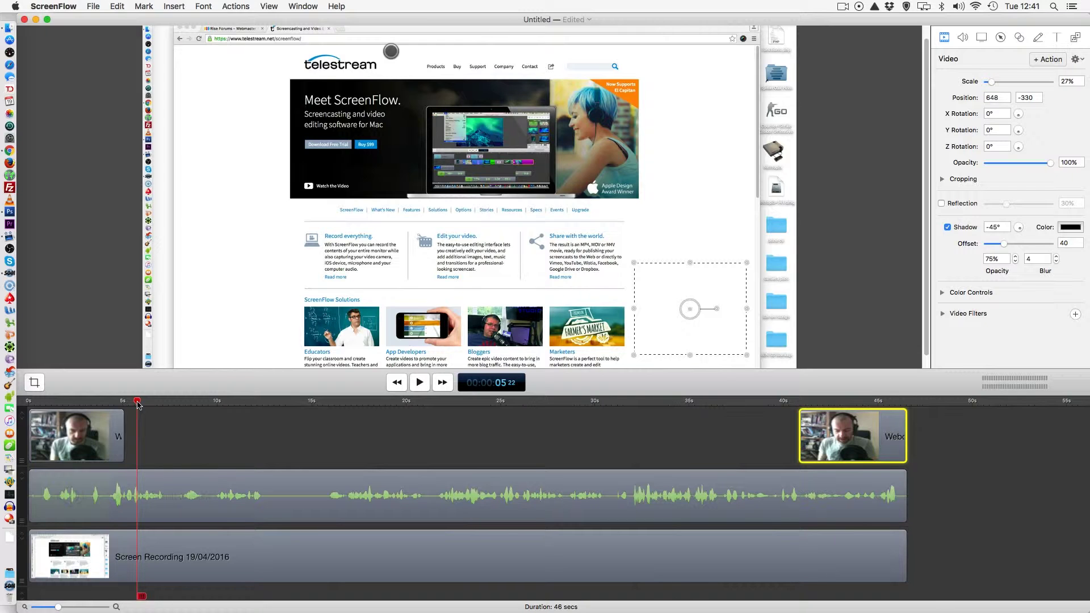
left_click_drag(137, 401, 29, 401)
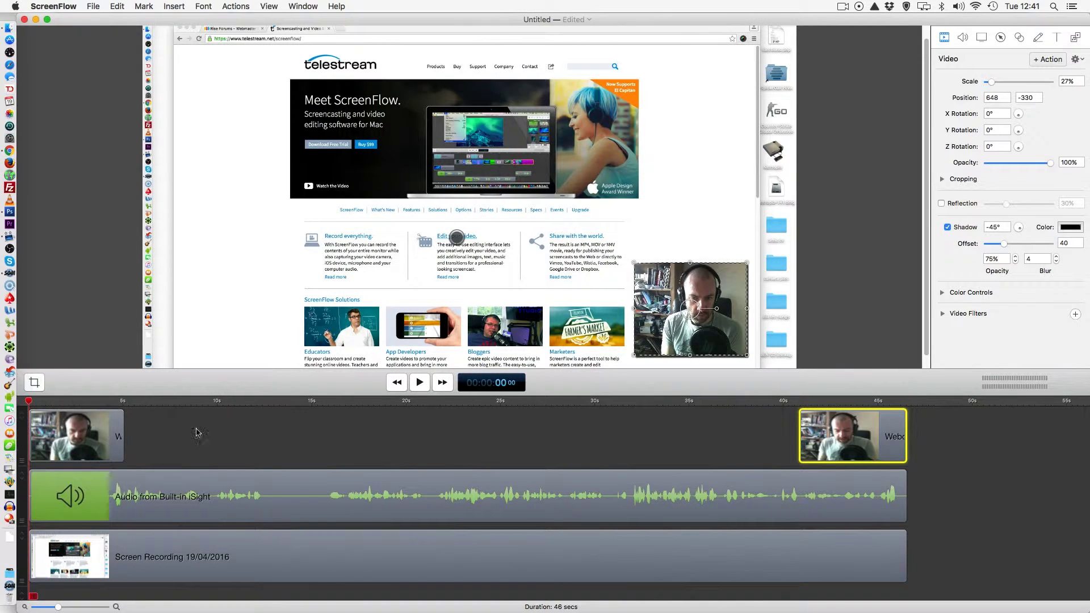
left_click(106, 437)
right_click(97, 437)
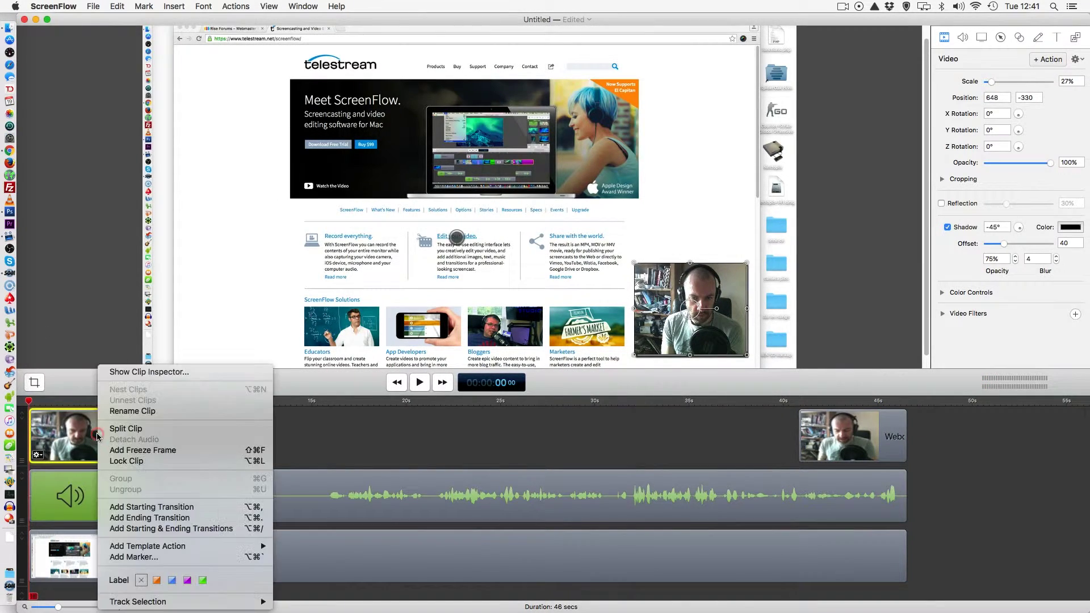
left_click(209, 528)
Review the advanced and timeline preferences, including the default transition type and default durations, and close the preferences
left_click(53, 6)
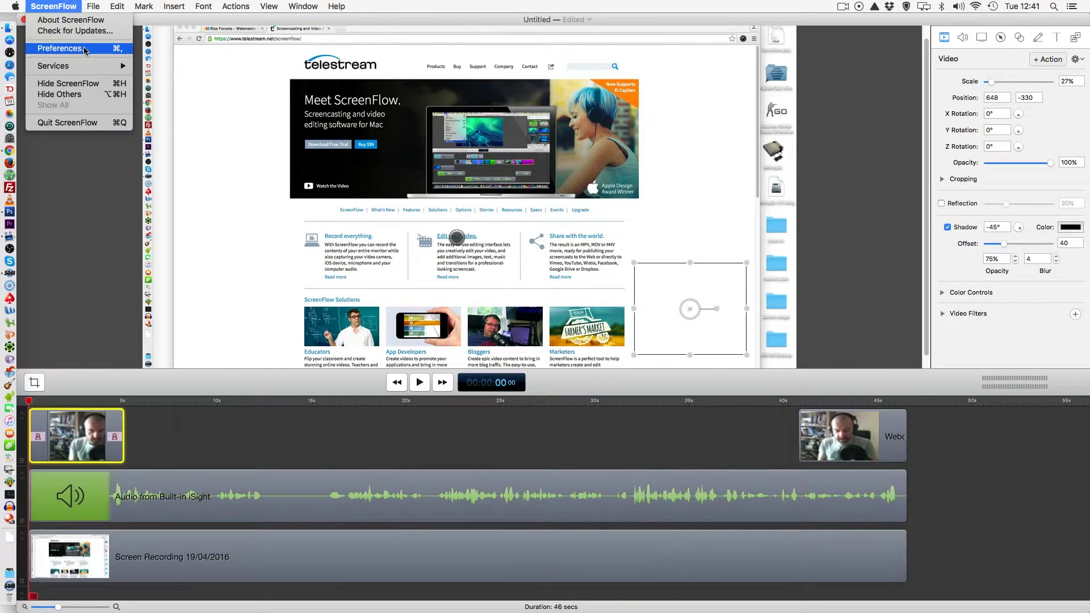
left_click(84, 44)
left_click(777, 102)
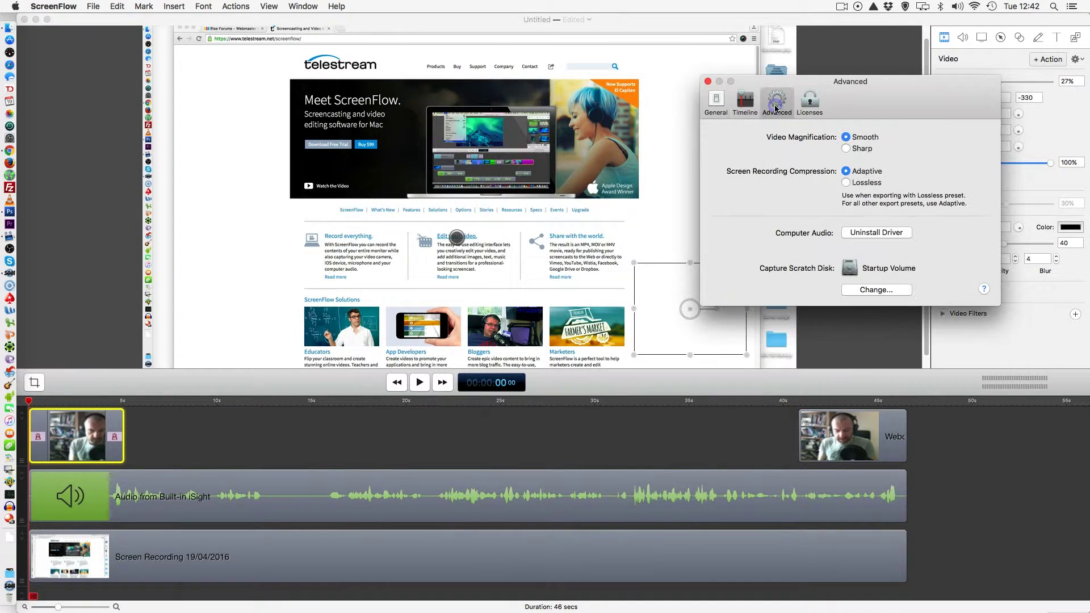
left_click(750, 106)
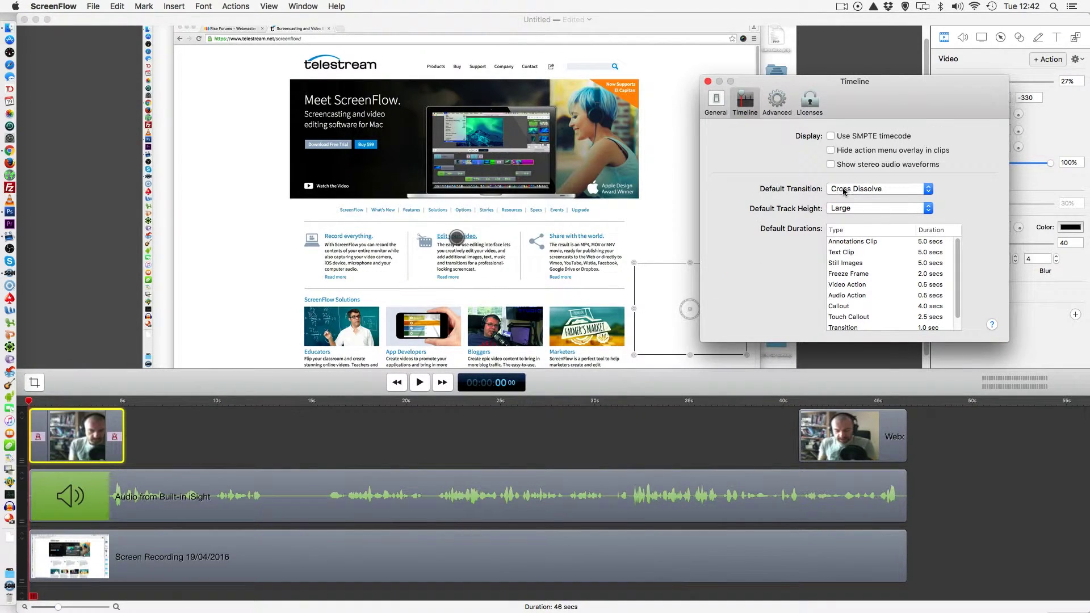
left_click(707, 80)
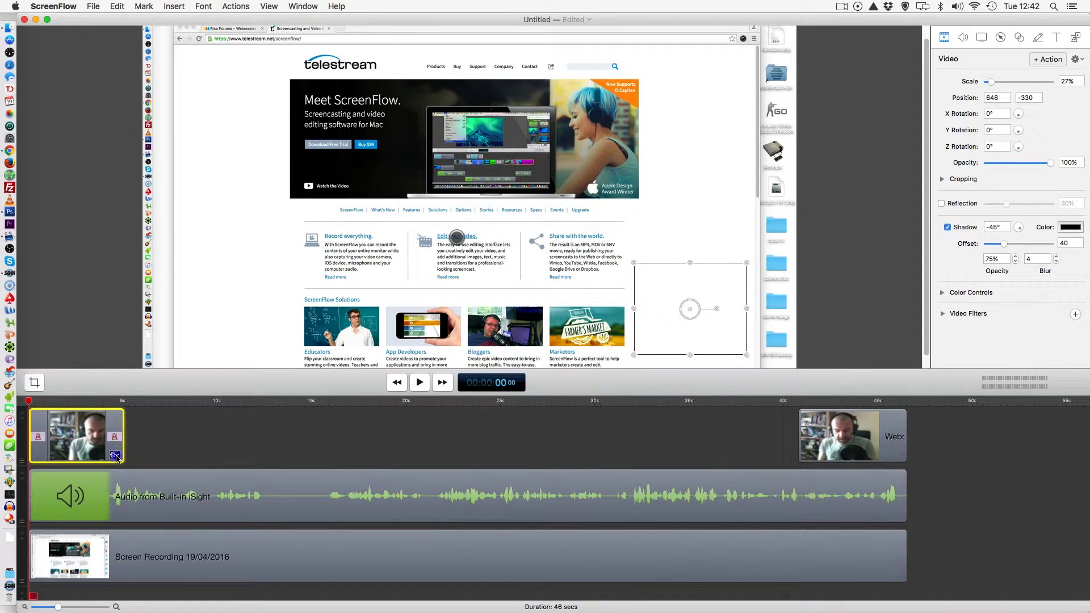
Check the options of the first webcam segment's ending transition, preview both transitions in playback, and return the playhead to the start
left_click(114, 455)
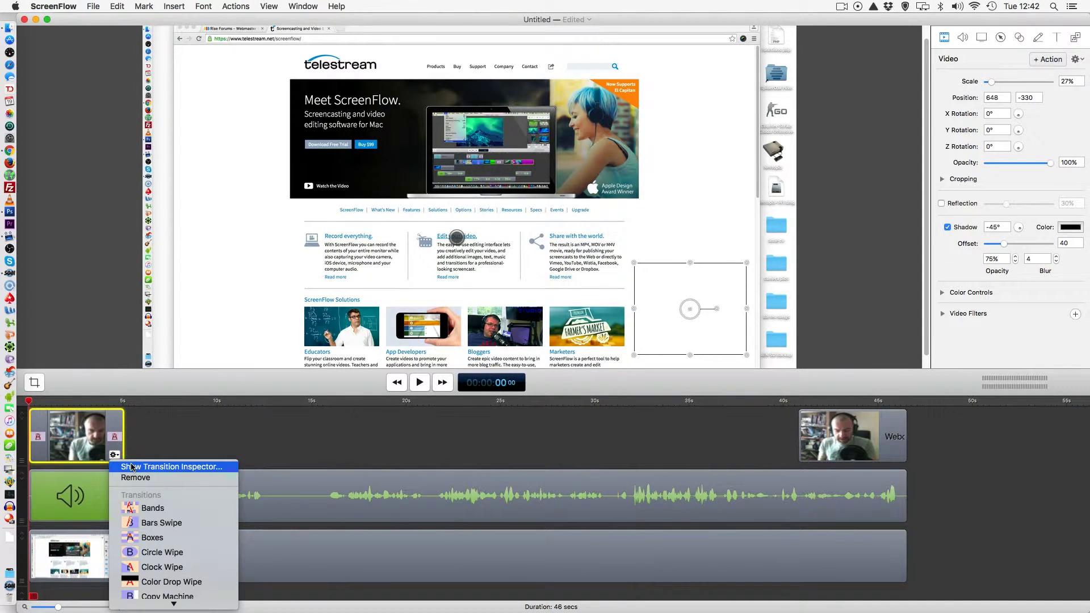
left_click(164, 439)
left_click(420, 385)
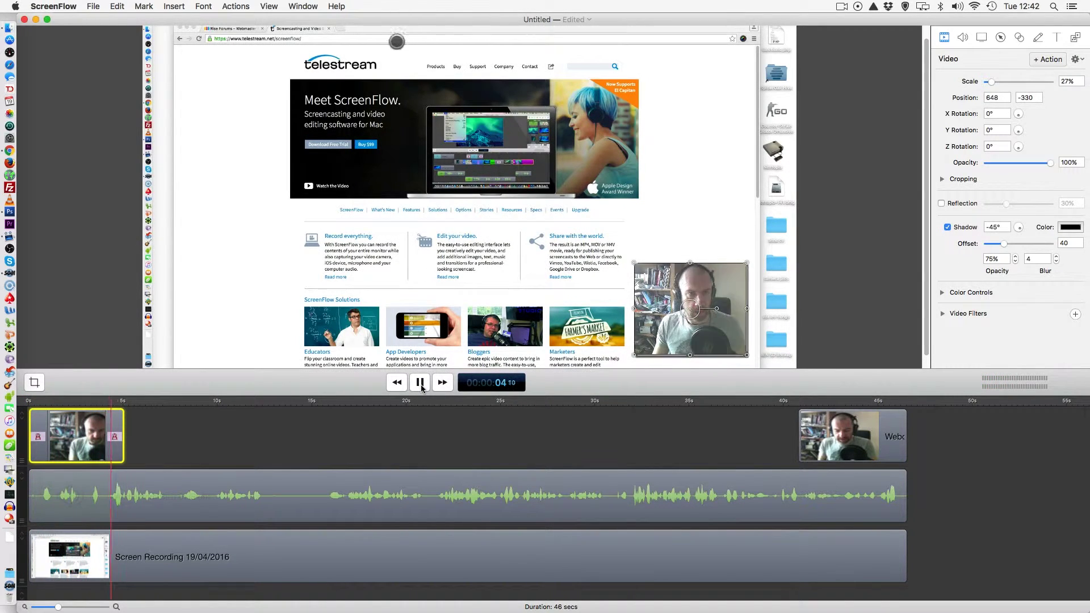
left_click(421, 383)
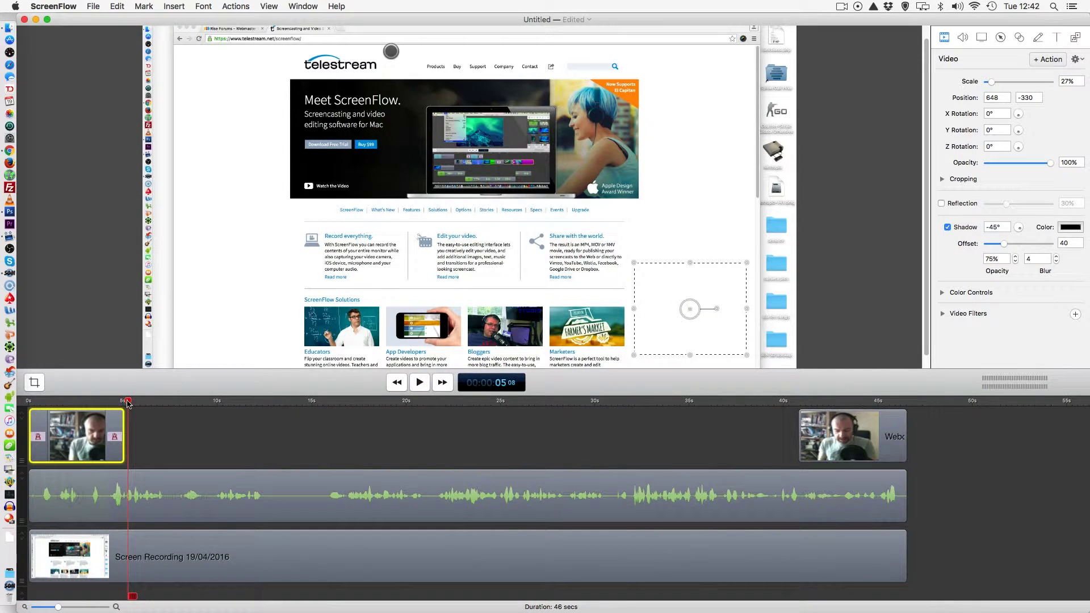
left_click(81, 401)
left_click(29, 401)
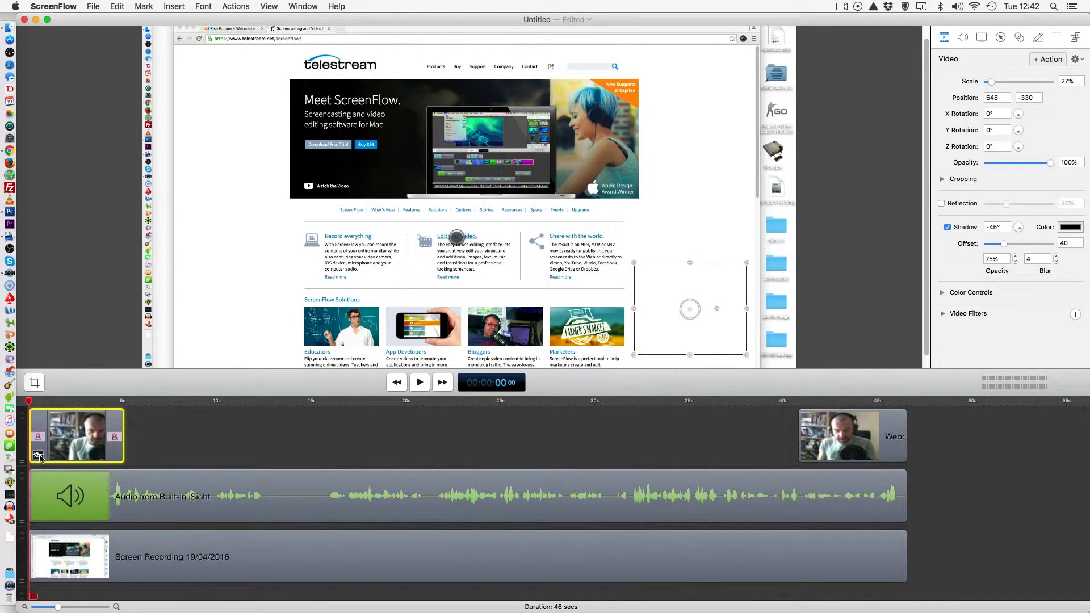
Change the first webcam segment's starting transition to Bars Swipe and its ending transition to Radial Wipe
left_click(38, 454)
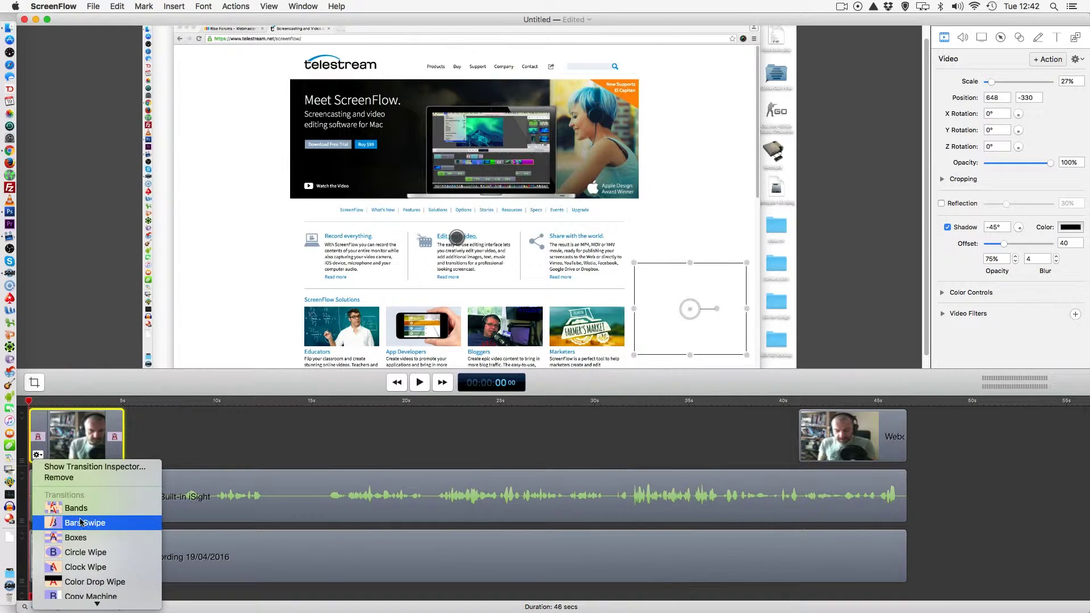
left_click(113, 462)
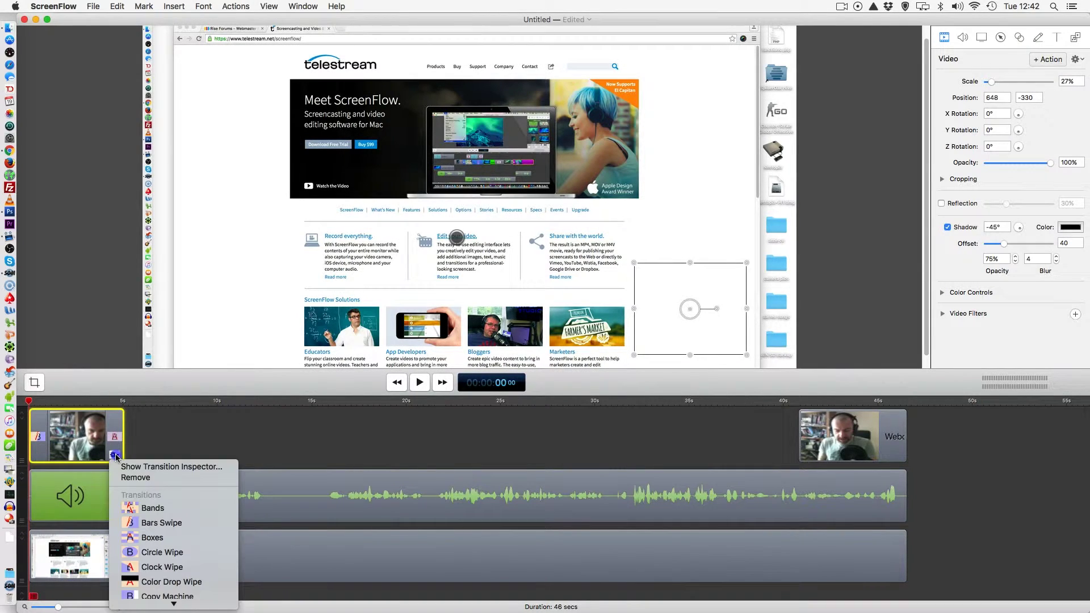
left_click(114, 458)
scroll(167, 567, "down", 10)
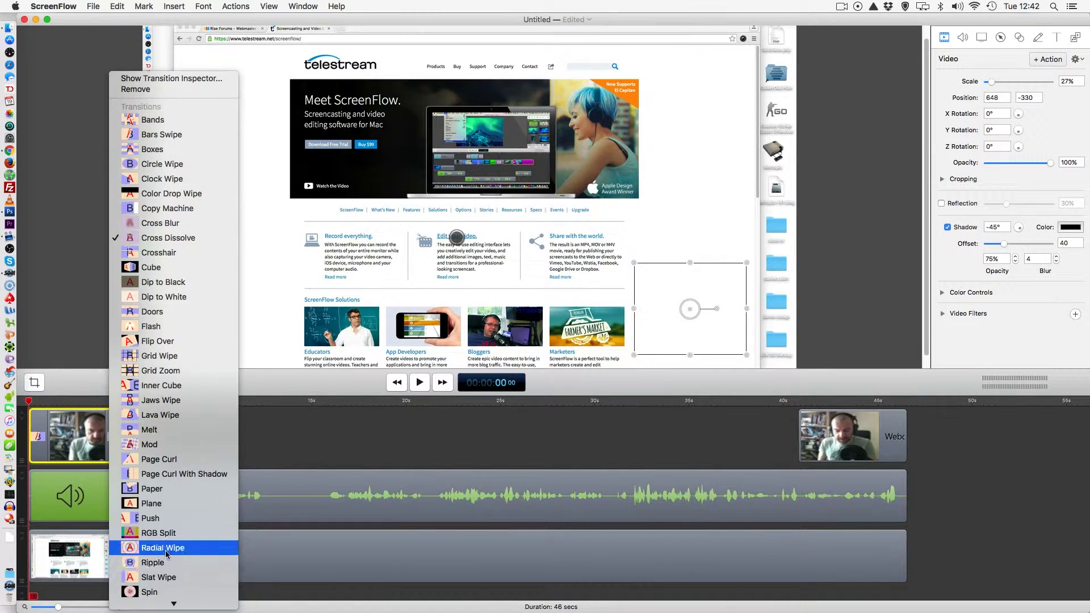
left_click(164, 548)
Try trimming the start of the audio clip to about 5 seconds, play the result, and extend the clip back to the beginning
left_click(74, 487)
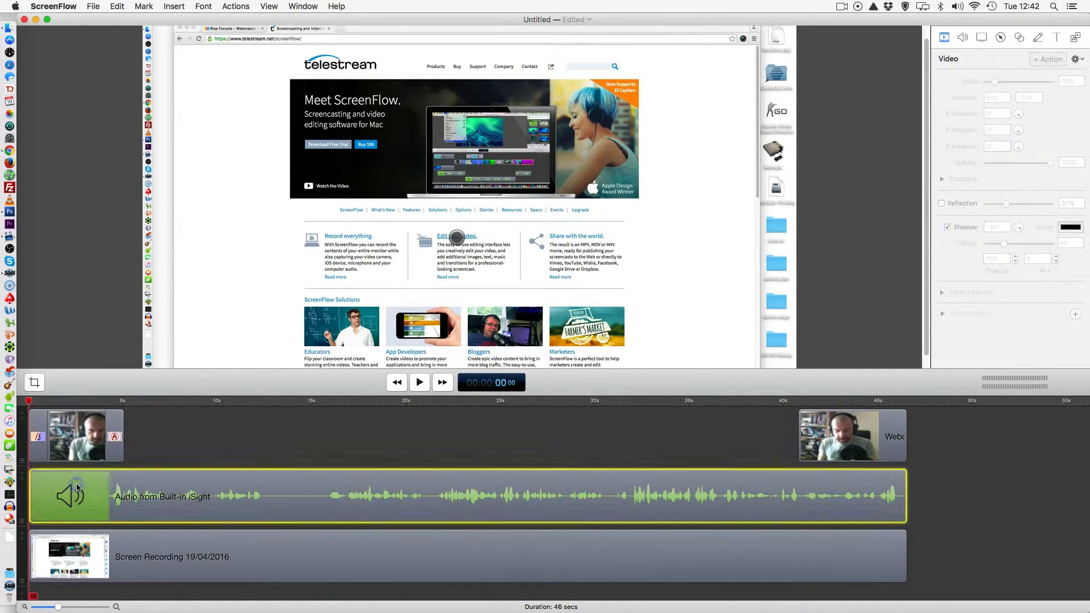
left_click_drag(30, 488, 125, 490)
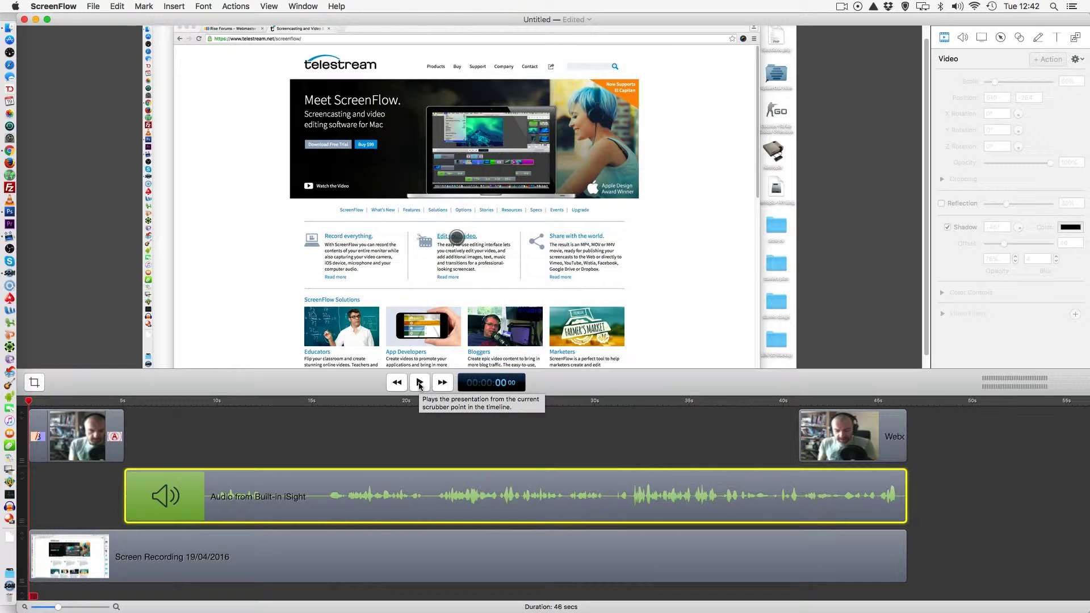
left_click(419, 383)
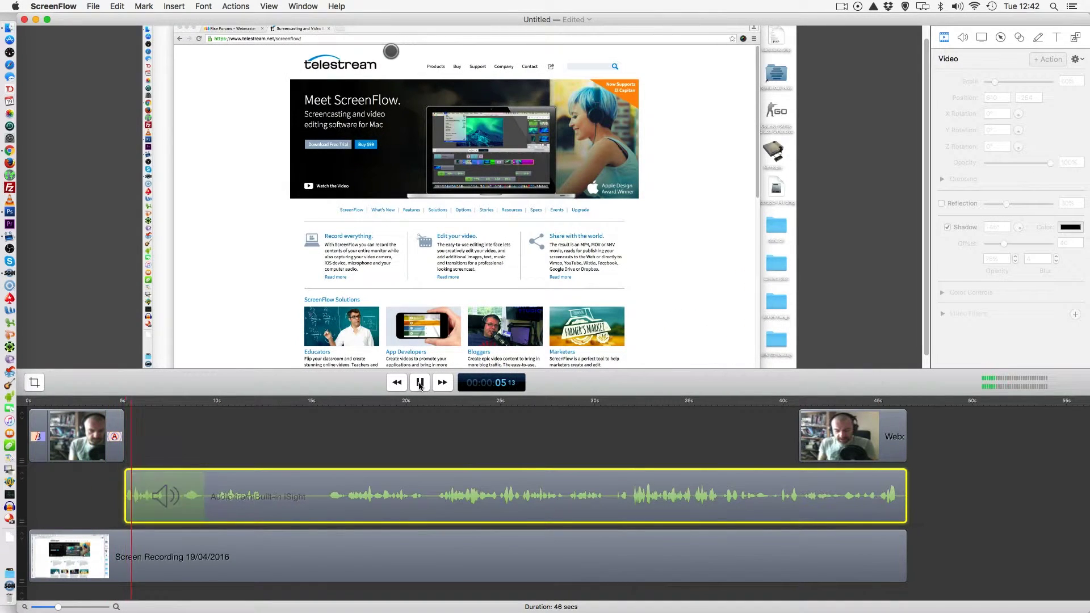
left_click(420, 383)
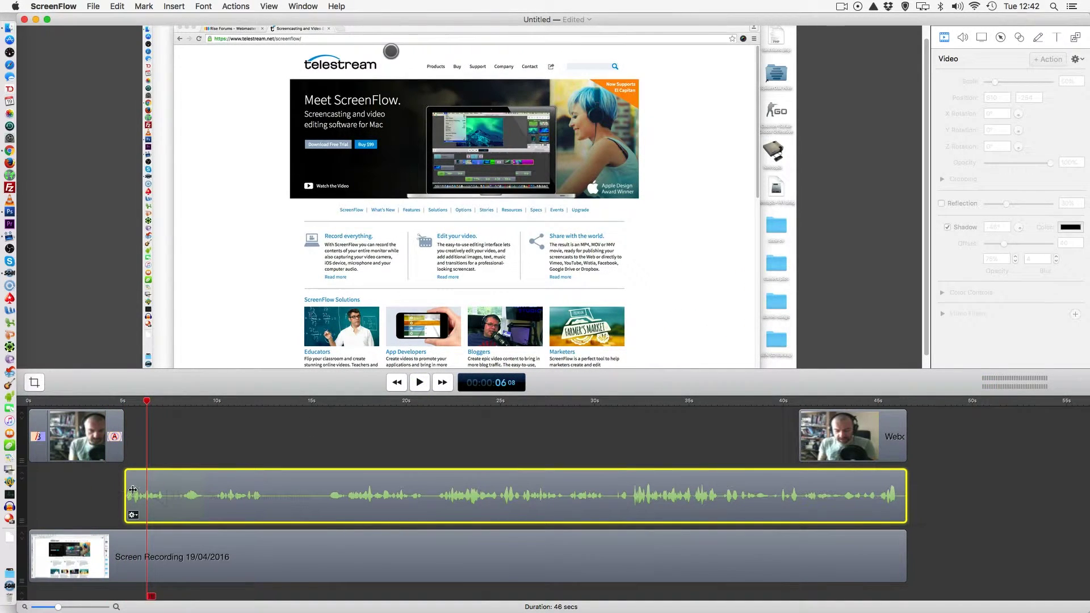
left_click_drag(125, 492, 30, 489)
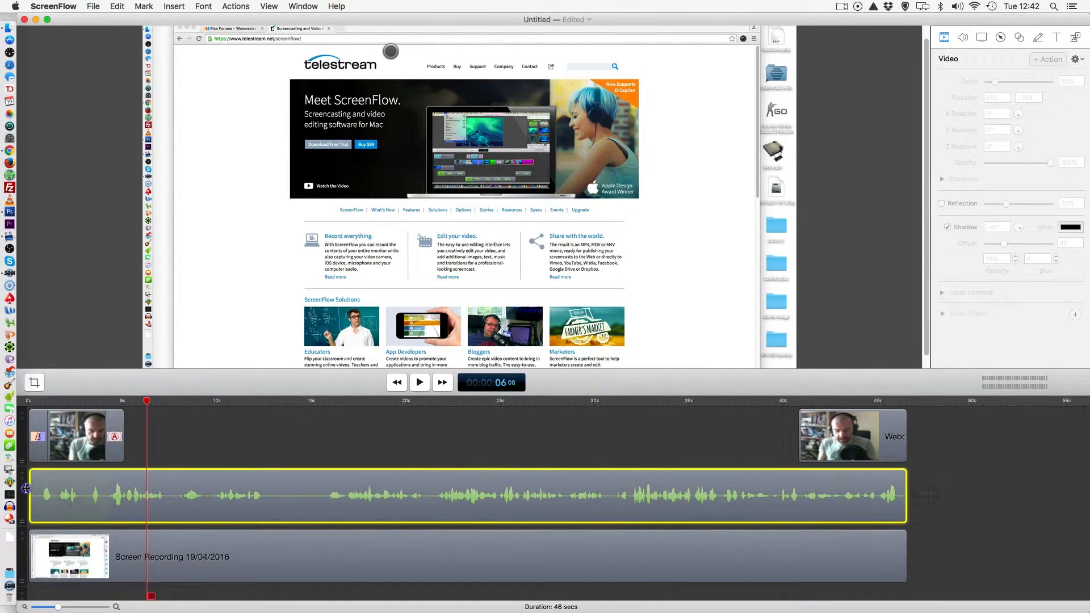
Move the playhead to about 40 seconds and add starting and ending transitions to the second Webcam Clip segment
left_click(45, 428)
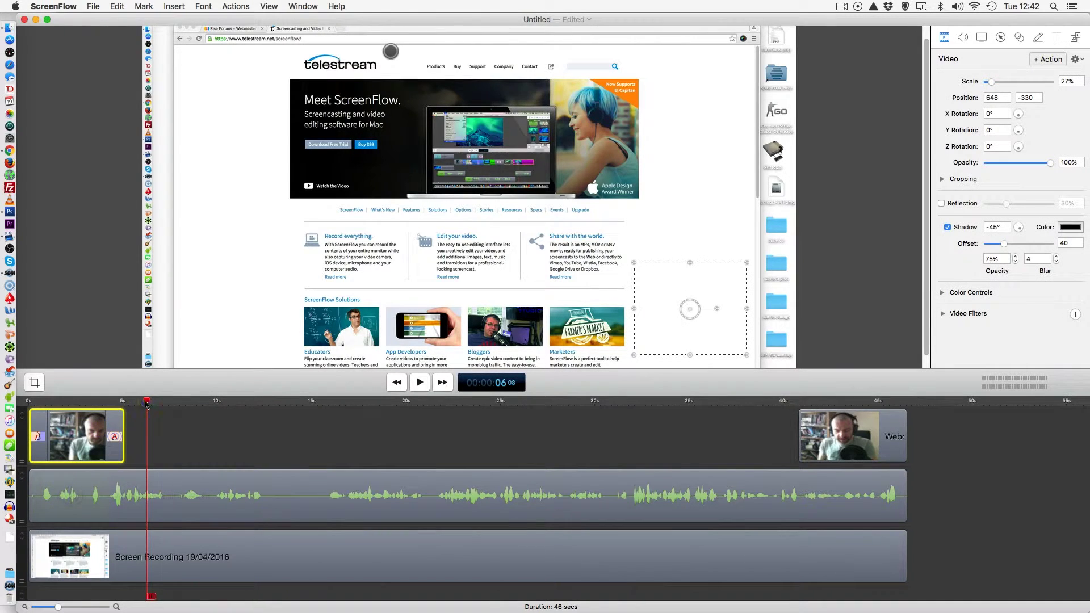
left_click_drag(147, 401, 18, 397)
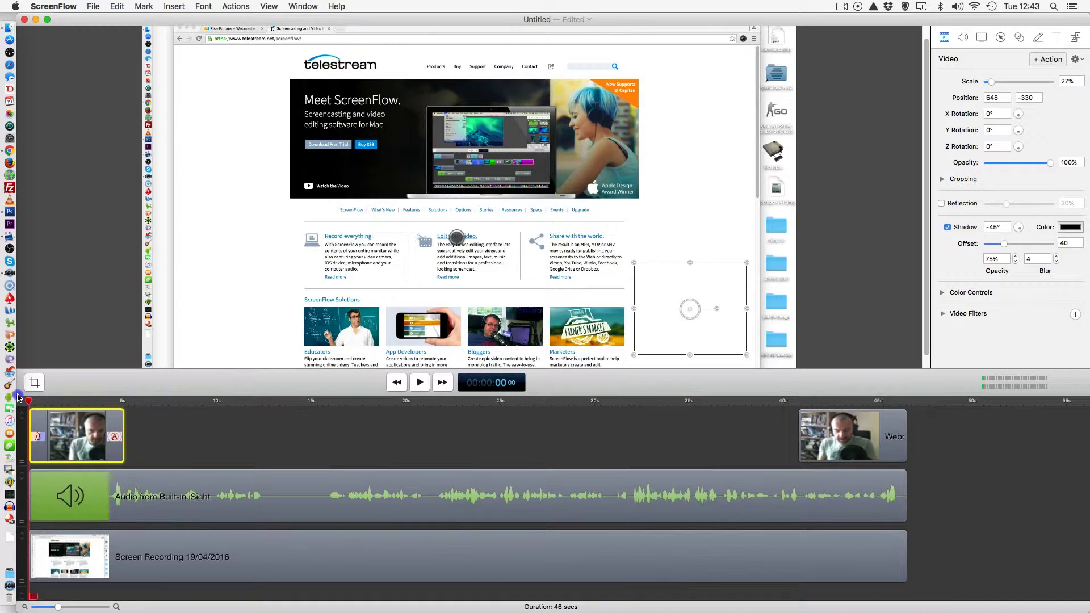
left_click_drag(23, 400, 792, 401)
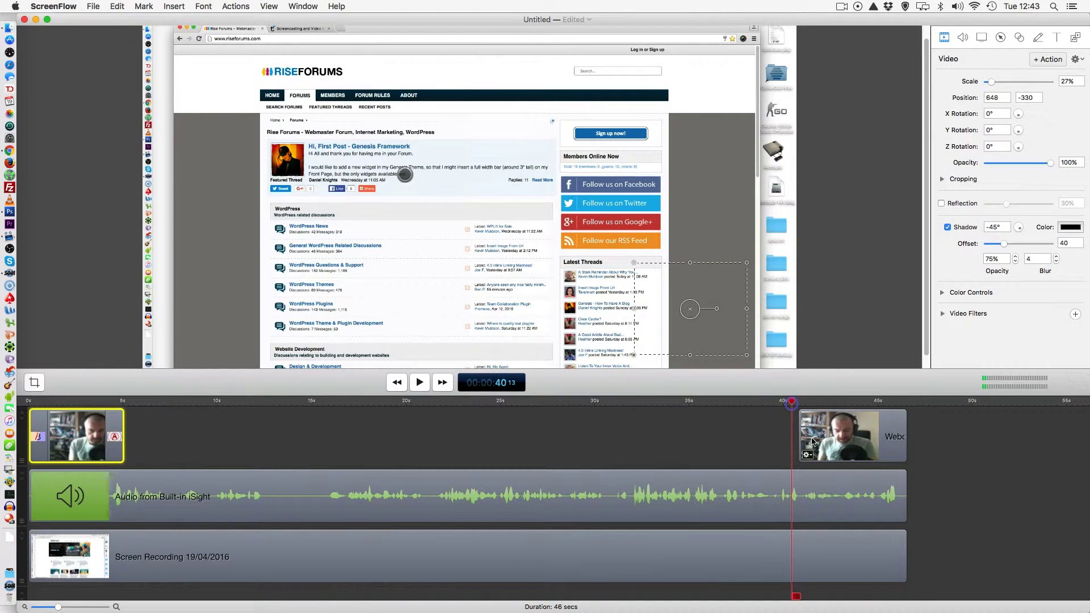
left_click(832, 443)
right_click(832, 443)
left_click(912, 526)
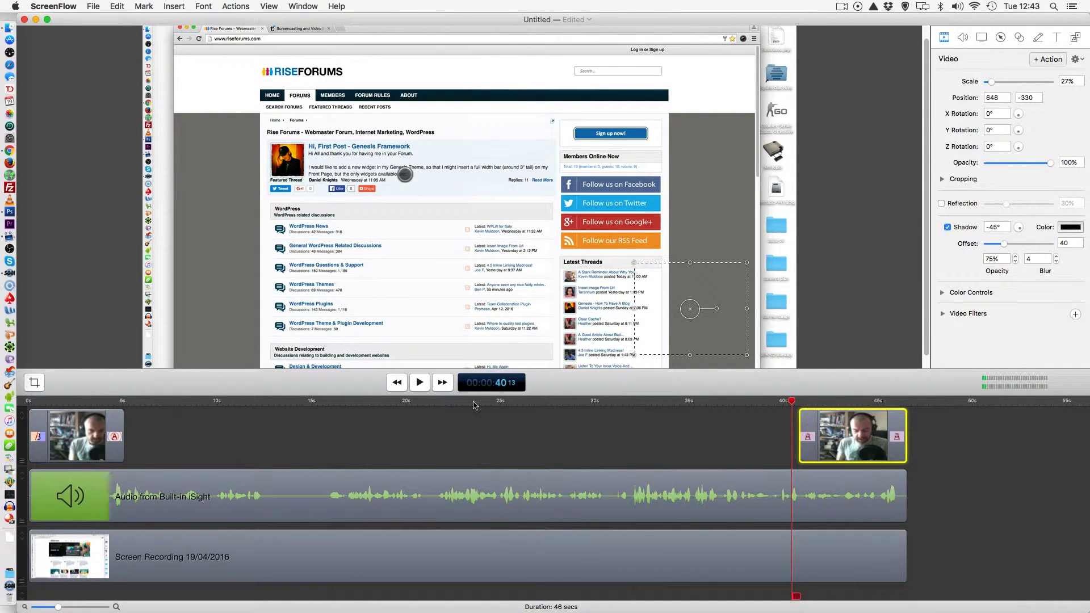
Play the second webcam segment's starting transition and scrub the playhead to about 45 seconds
left_click(420, 383)
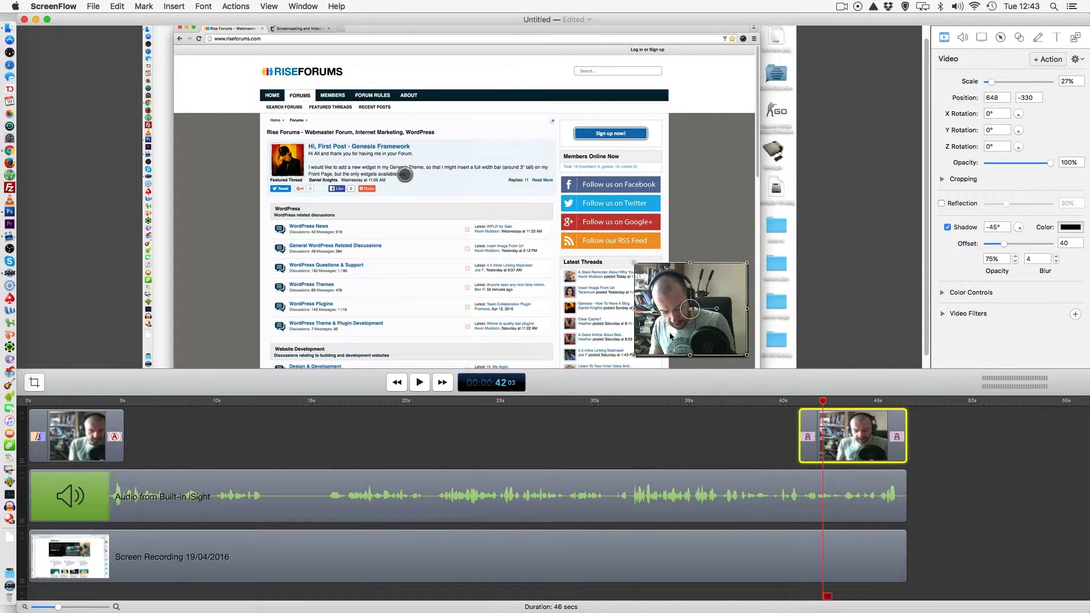
left_click(821, 401)
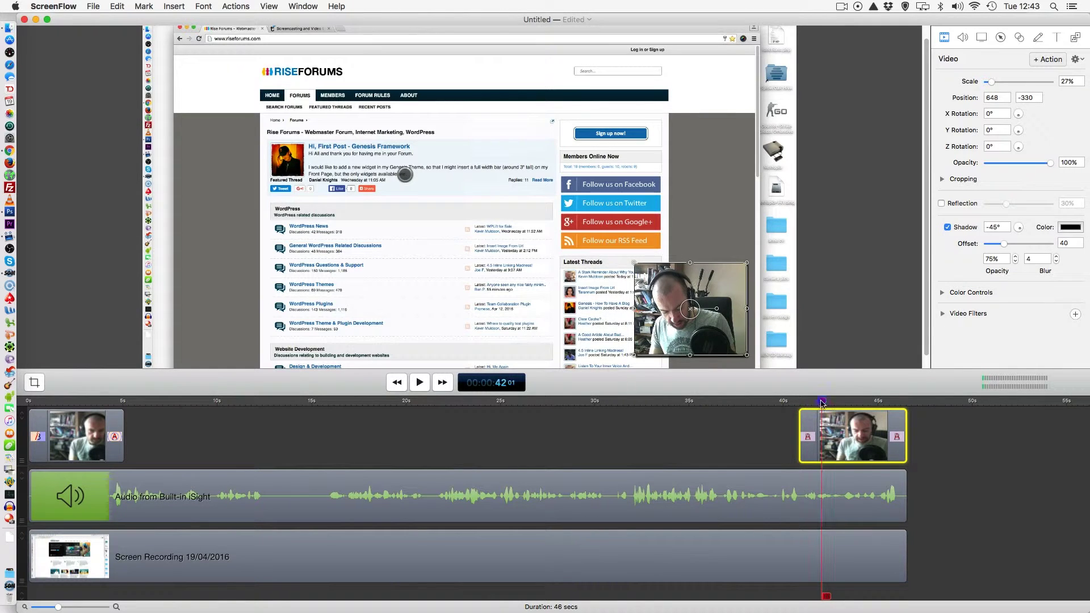
left_click_drag(821, 402, 878, 401)
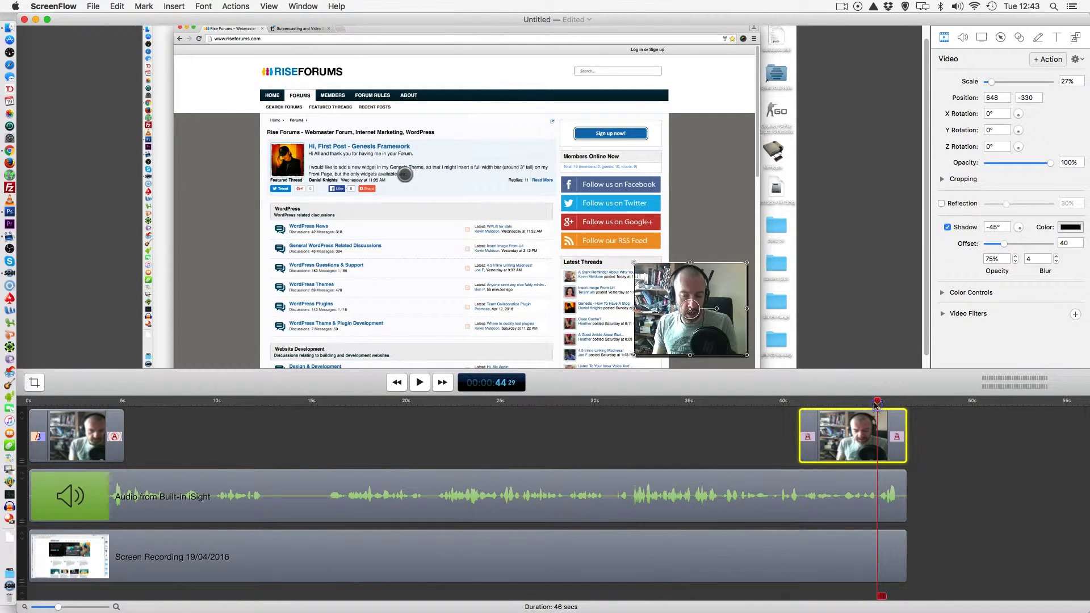
Deselect the clip and look through the application's file, export, insert and window commands without choosing any
left_click(78, 90)
left_click(84, 5)
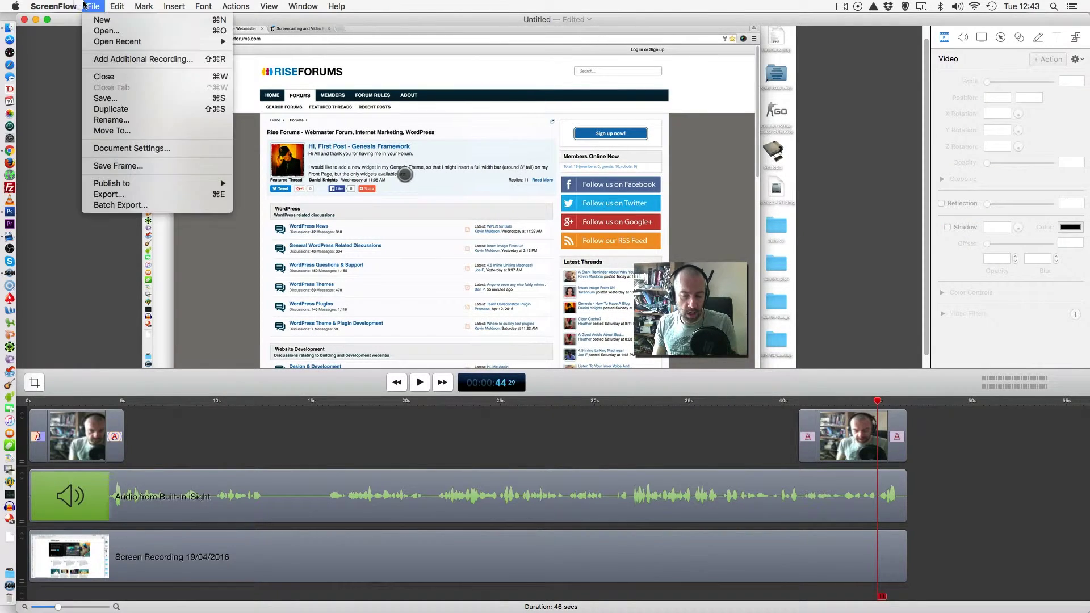
mouse_move(139, 183)
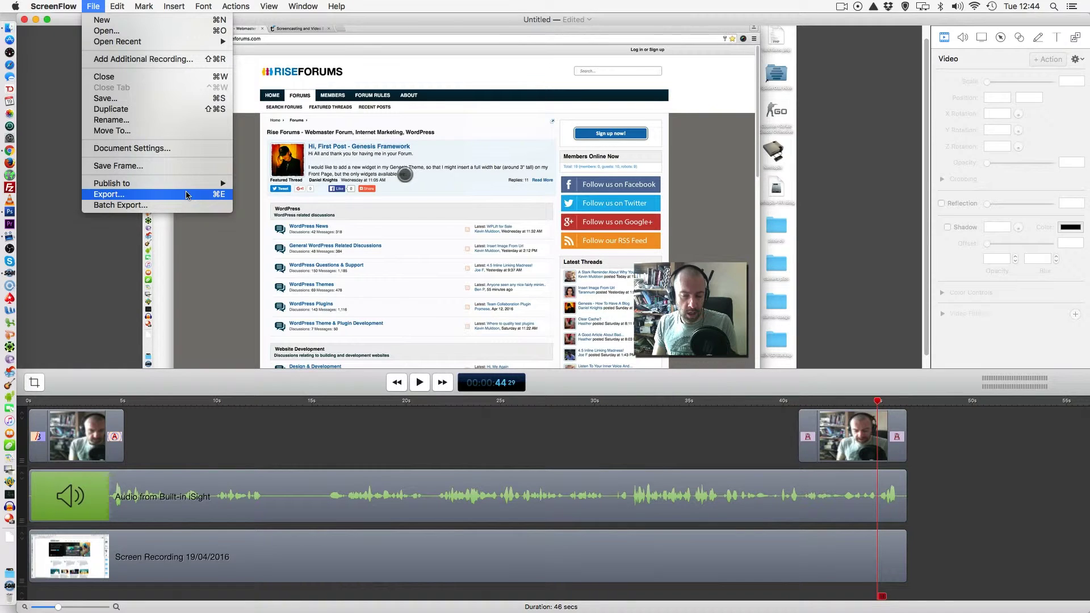
mouse_move(144, 6)
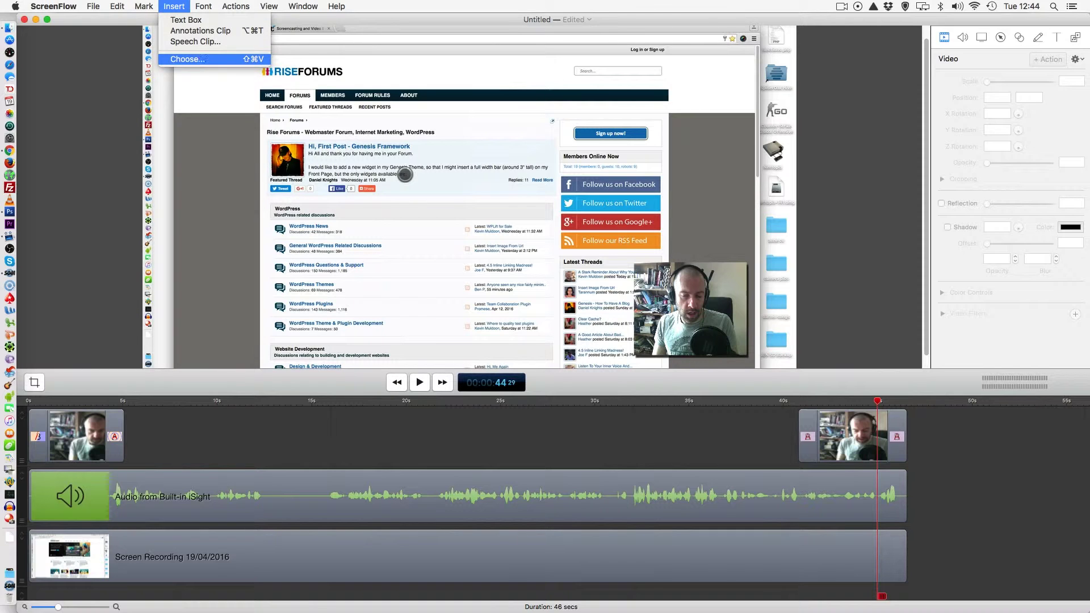
mouse_move(273, 7)
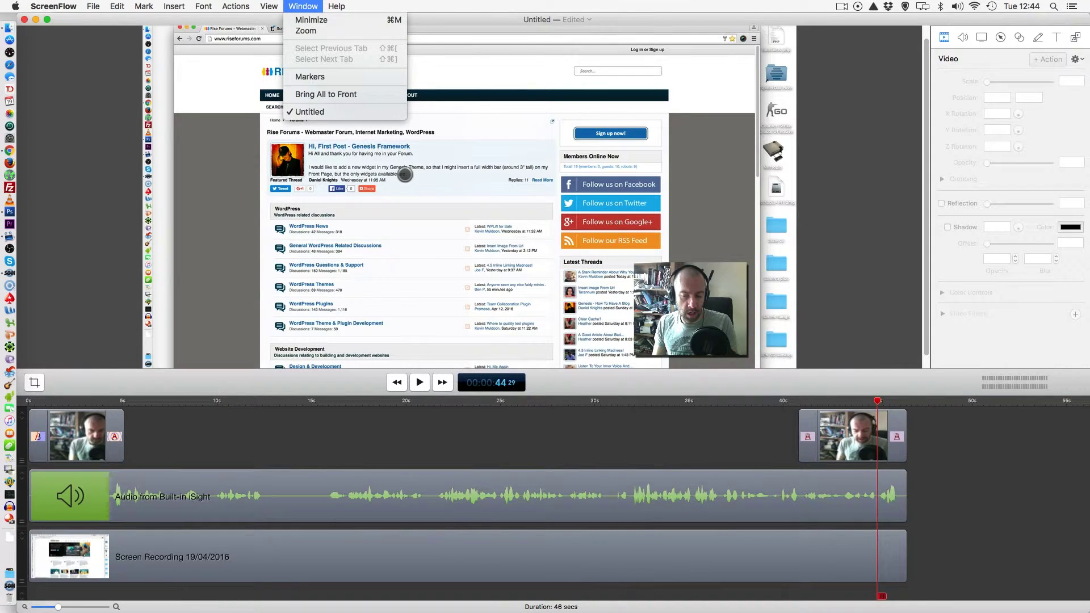
mouse_move(53, 6)
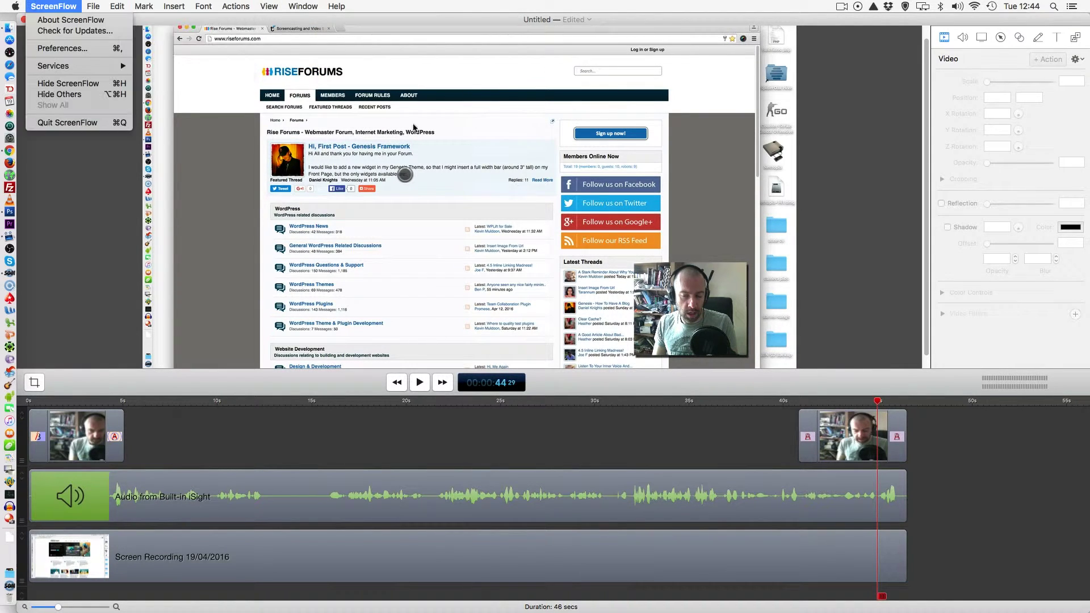
left_click(196, 319)
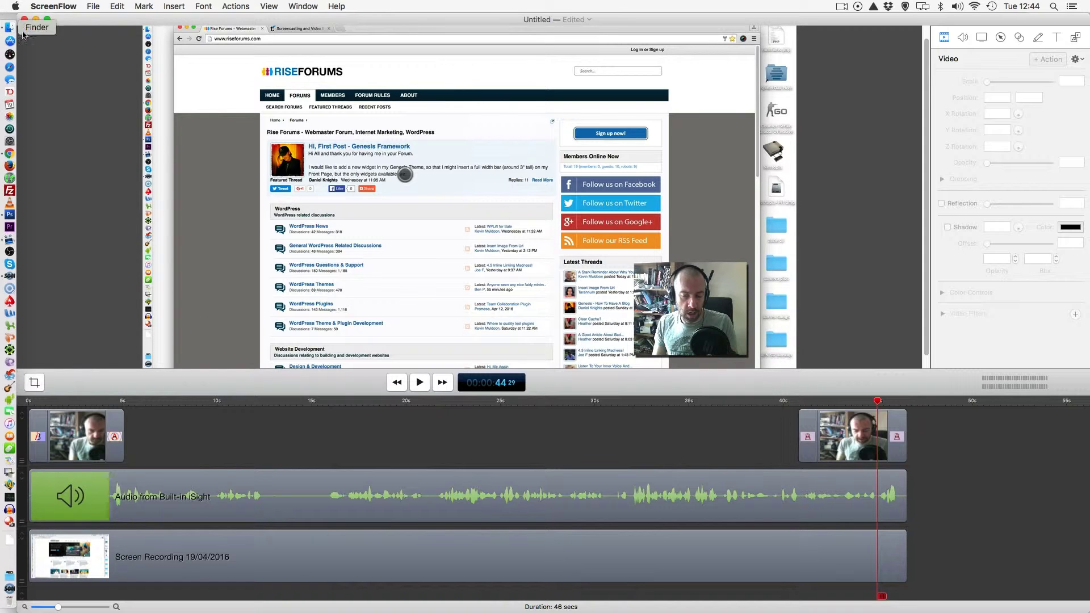
Switch to Chrome to view the Telestream ScreenFlow product page, and return to ScreenFlow
left_click(10, 150)
left_click(259, 26)
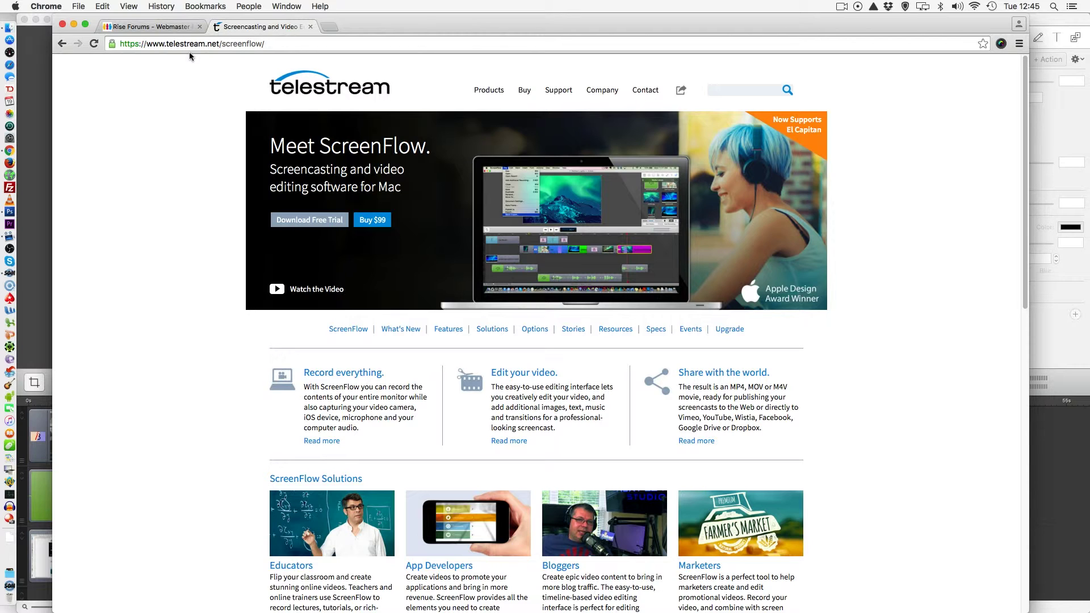
left_click(38, 65)
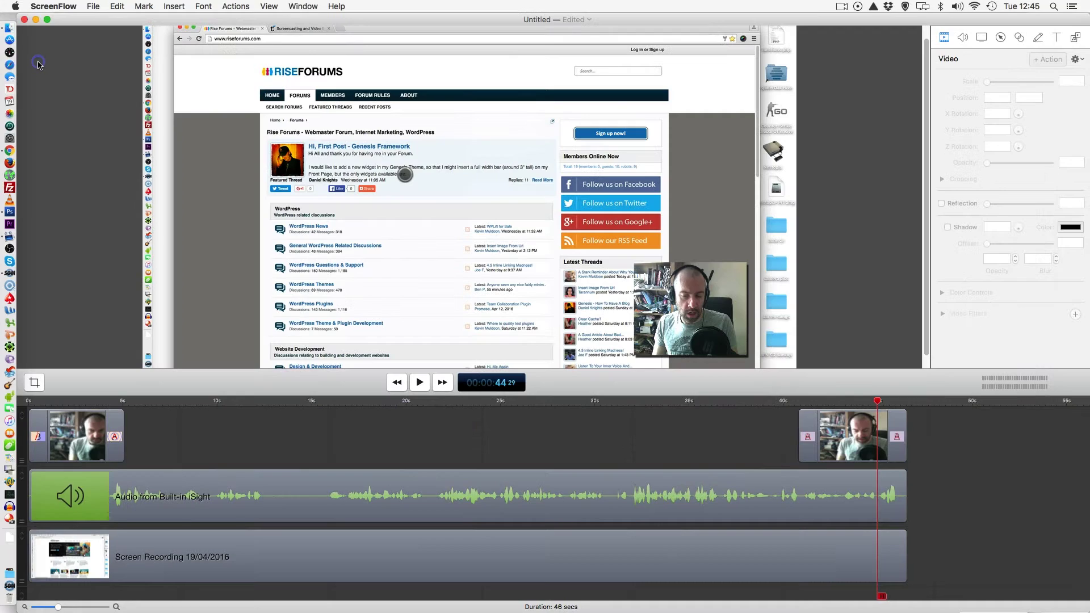
Look at the online destinations available for publishing the video, such as Vimeo, YouTube and Dropbox, without publishing
left_click(93, 6)
mouse_move(158, 183)
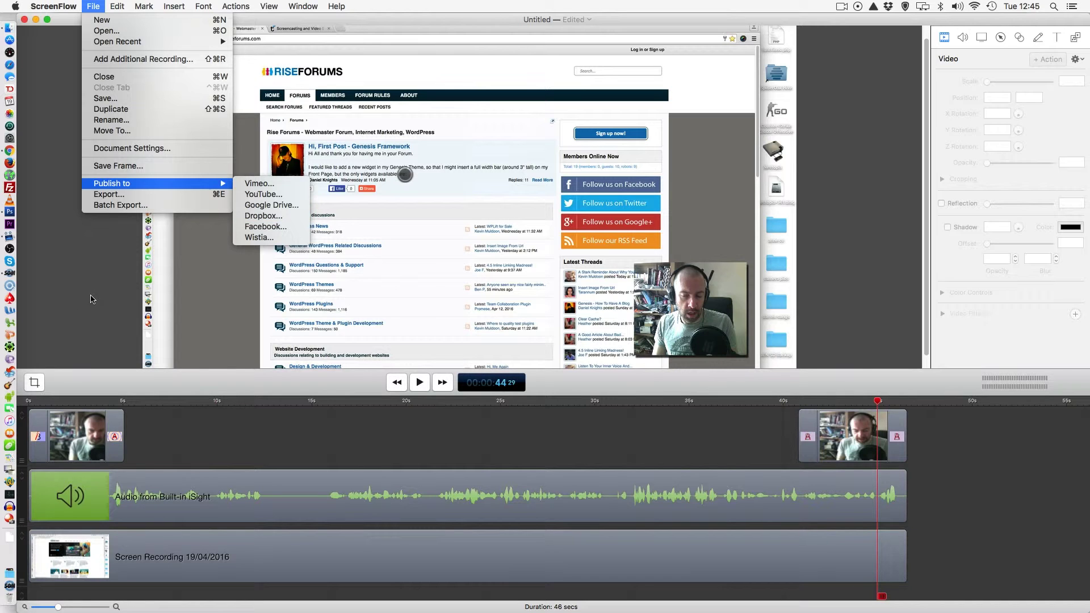
left_click(62, 245)
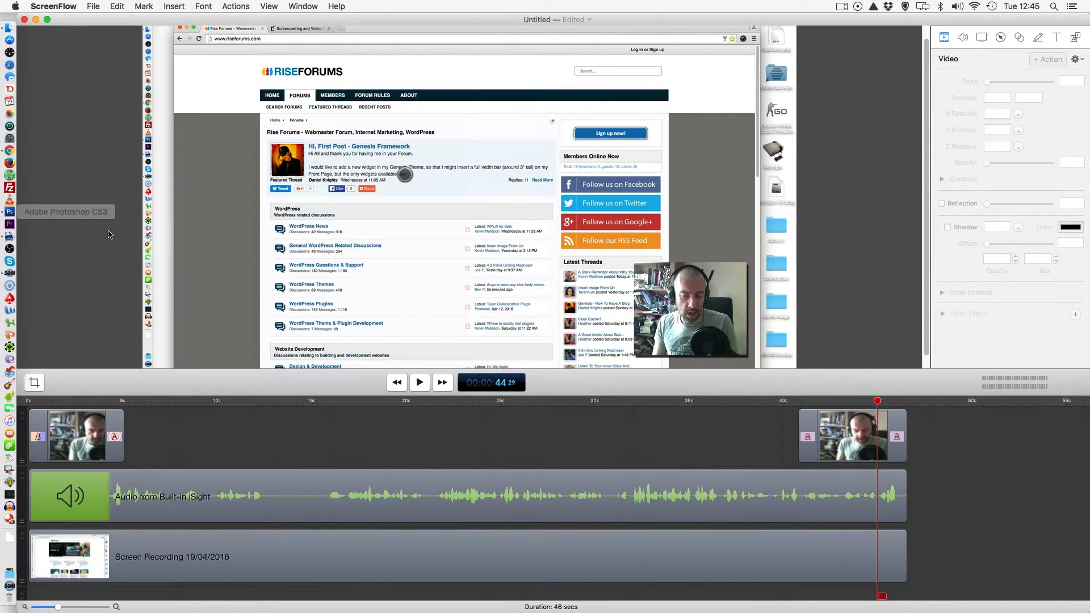
Switch to Chrome and bring up the Rise Forums page
left_click(25, 149)
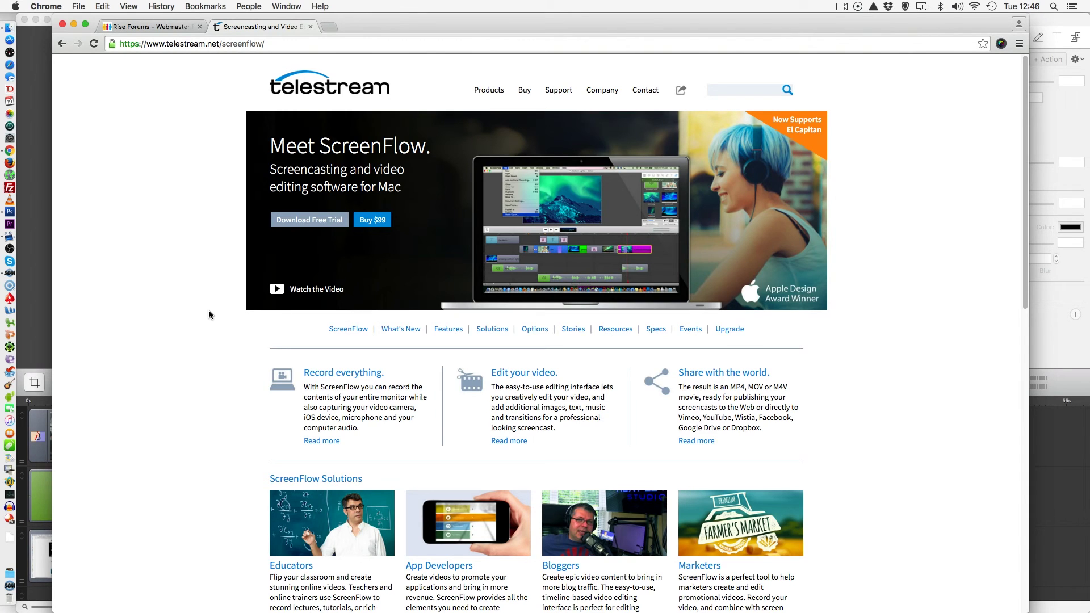
left_click(151, 27)
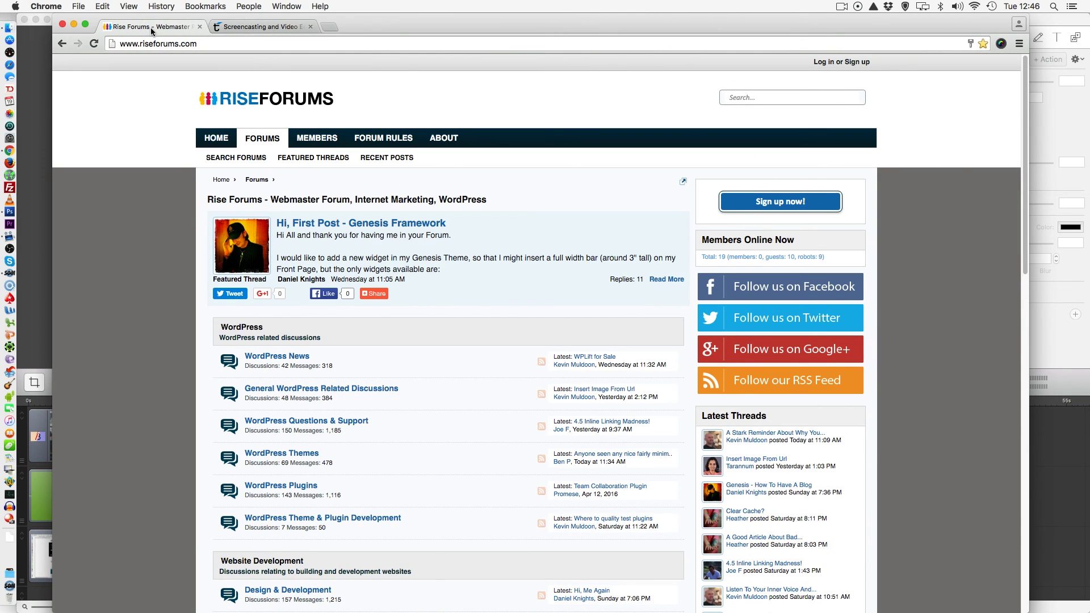